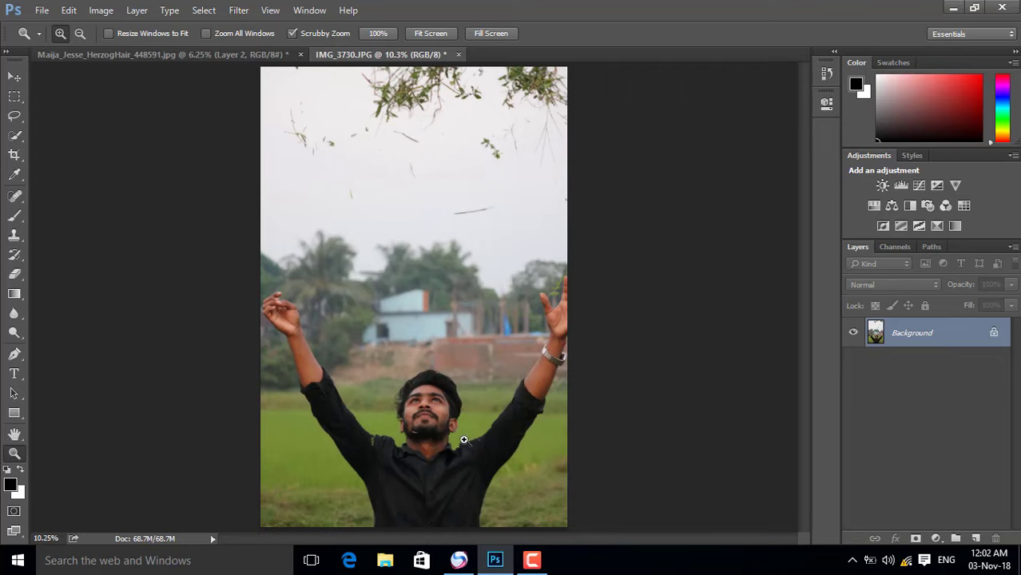
# - Zoom to 100%, fit the photo on screen, then zoom to 66.7% on the arm and beard
pyautogui.rightClick(330, 212)
pyautogui.click(351, 232)
pyautogui.rightClick(372, 216)
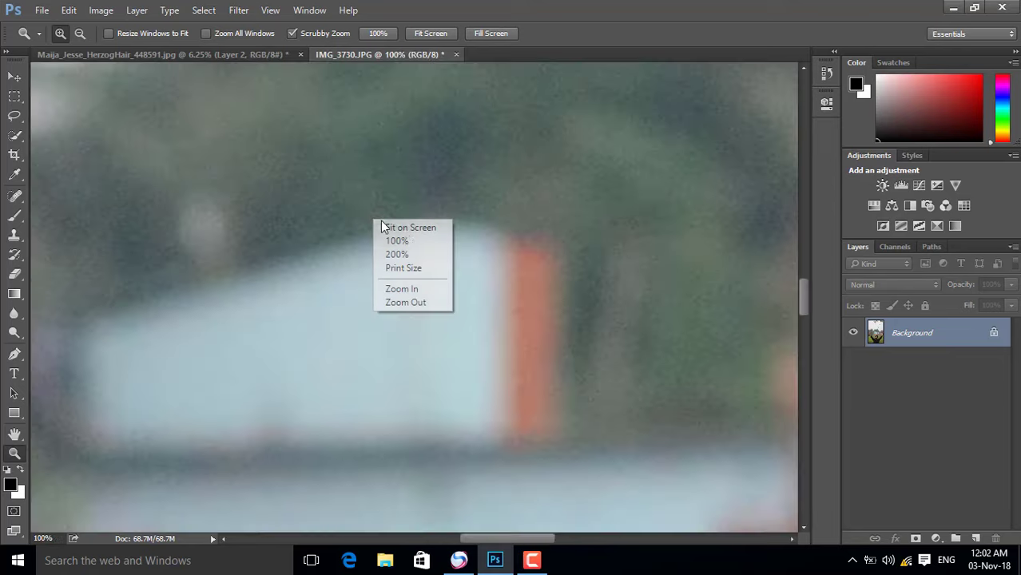
pyautogui.click(386, 224)
pyautogui.click(379, 457)
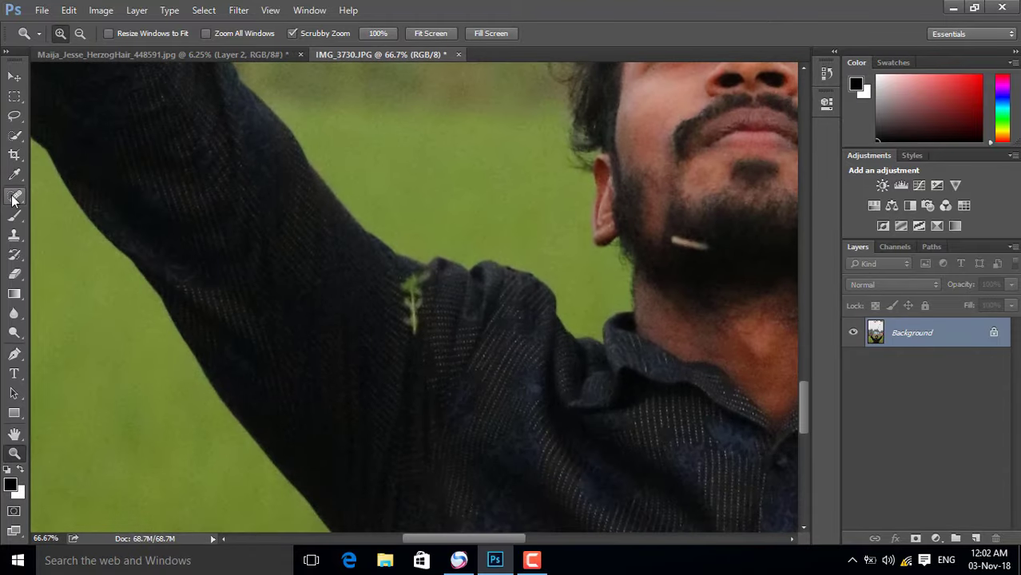
# - Patch out the green leaf on the sleeve with the Patch Tool
pyautogui.click(14, 195)
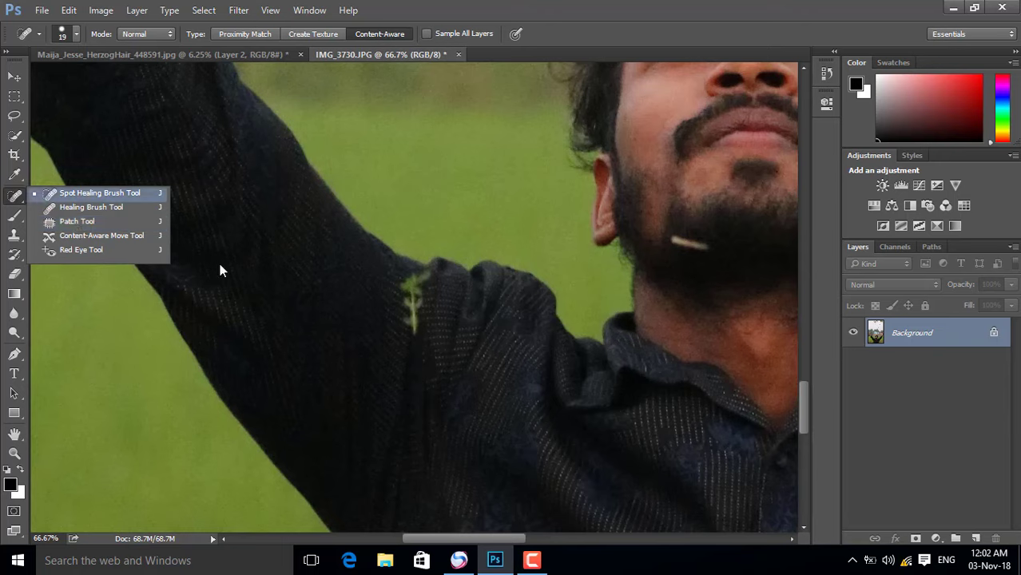
pyautogui.click(56, 223)
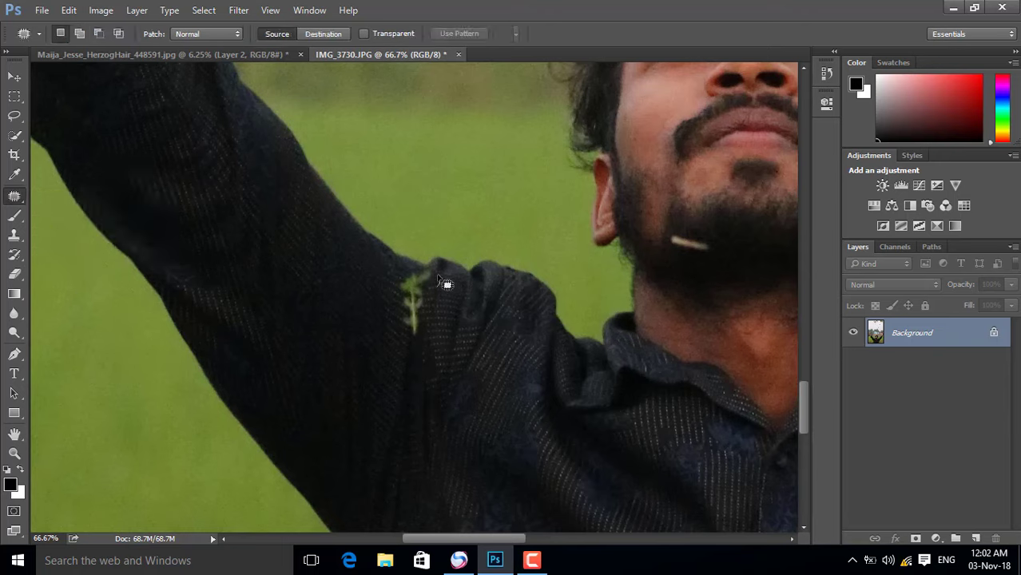
pyautogui.moveTo(440, 281)
pyautogui.mouseDown()
pyautogui.moveTo(446, 337)
pyautogui.moveTo(433, 324)
pyautogui.moveTo(398, 364)
pyautogui.mouseUp()
pyautogui.hotkey('ctrl', 'd')
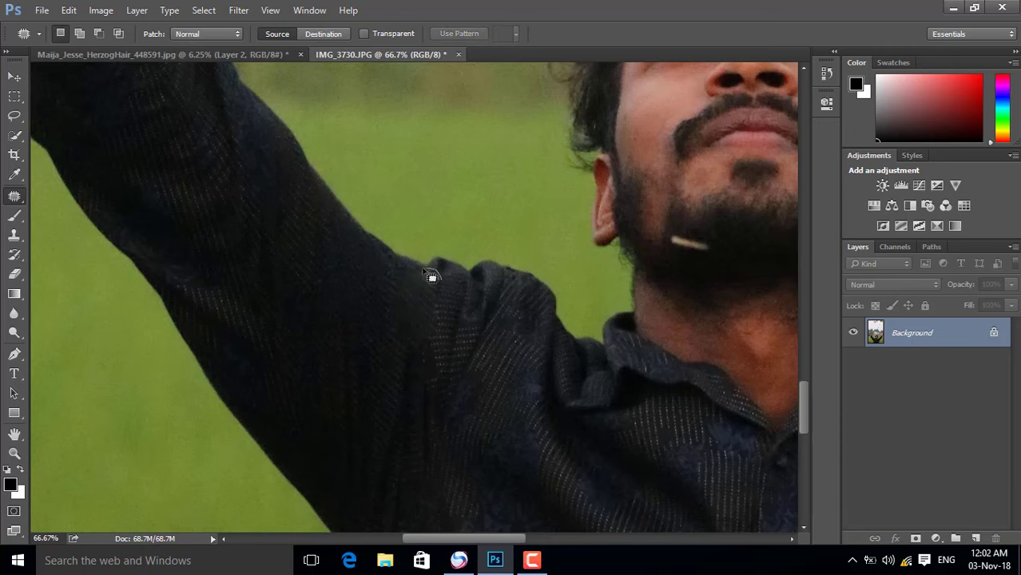
# - Patch away the white streak in the man's beard
pyautogui.moveTo(432, 277); pyautogui.dragTo(501, 348)
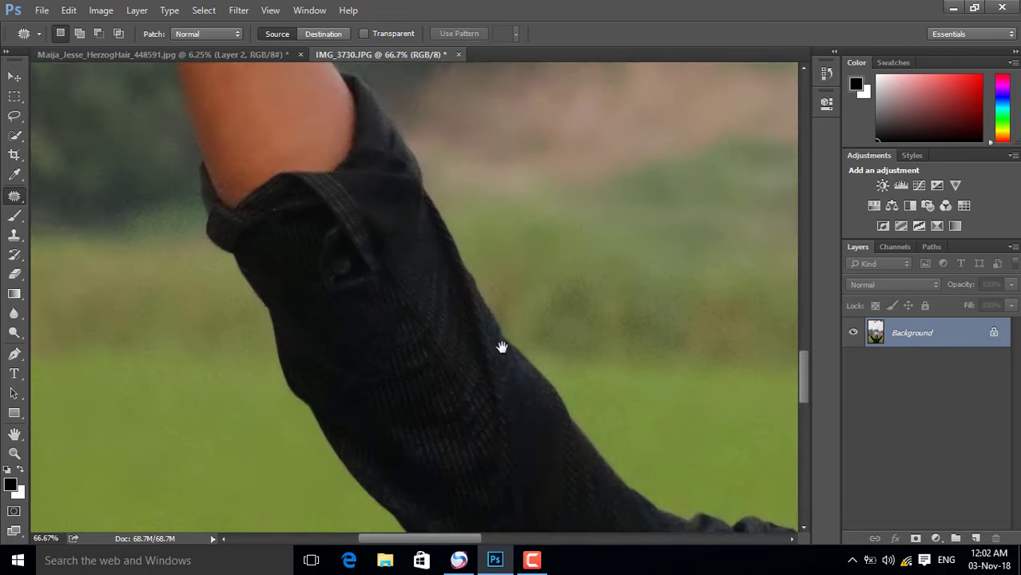
pyautogui.scroll(2, 502, 348)
pyautogui.scroll(-3, 517, 346)
pyautogui.hscroll(3, 557, 383)
pyautogui.scroll(-3, 488, 341)
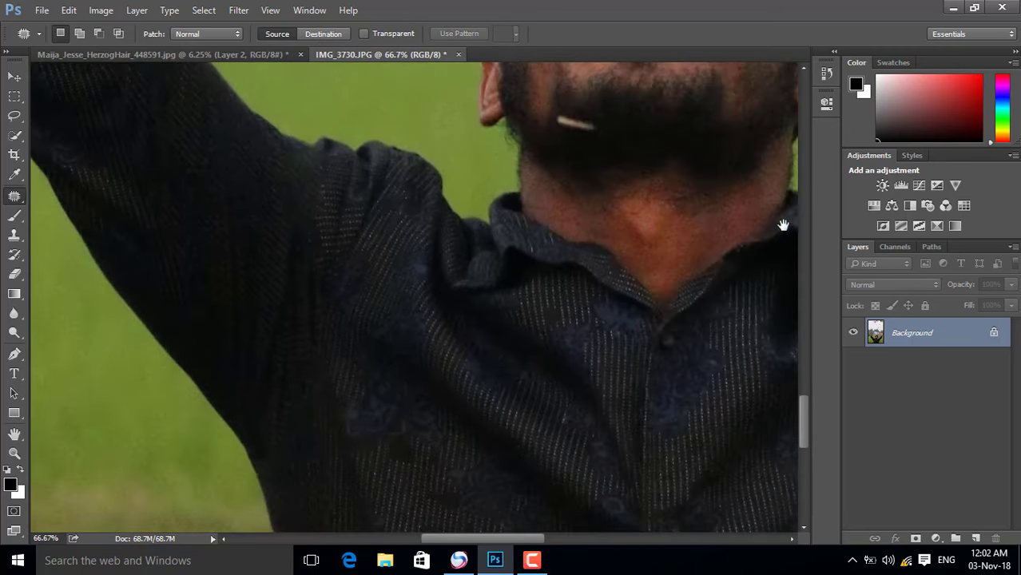
pyautogui.scroll(2, 719, 252)
pyautogui.hscroll(2, 719, 252)
pyautogui.scroll(1, 591, 240)
pyautogui.hscroll(1, 591, 240)
pyautogui.moveTo(529, 199)
pyautogui.mouseDown()
pyautogui.moveTo(510, 227)
pyautogui.moveTo(595, 224)
pyautogui.mouseUp()
pyautogui.hotkey('ctrl', 'd')
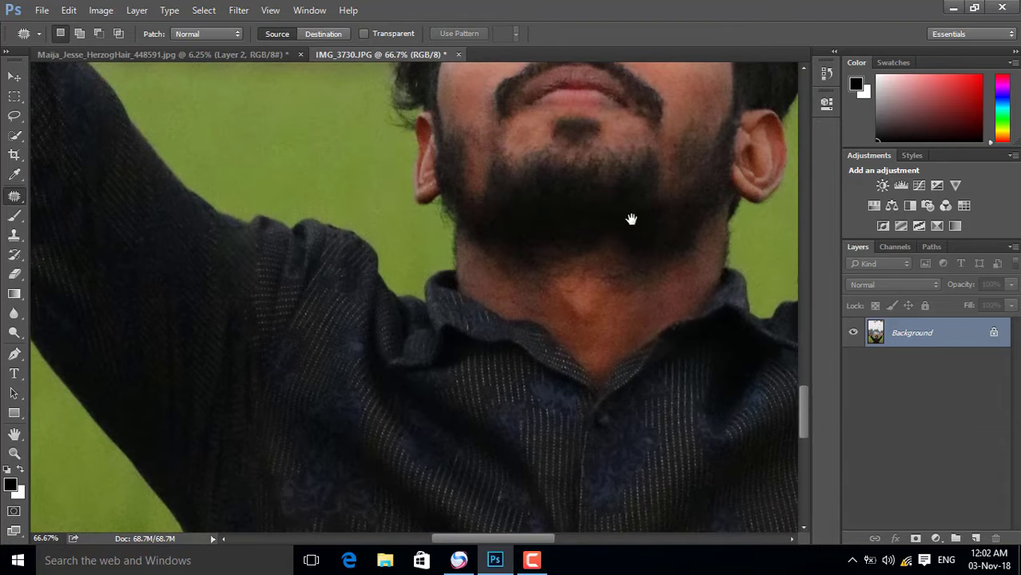
# - Patch away the small white speck on the edge of the arm
pyautogui.scroll(-2, 655, 237)
pyautogui.hscroll(2, 675, 253)
pyautogui.hscroll(5, 559, 296)
pyautogui.scroll(2, 440, 280)
pyautogui.hscroll(1, 427, 238)
pyautogui.scroll(1, 379, 339)
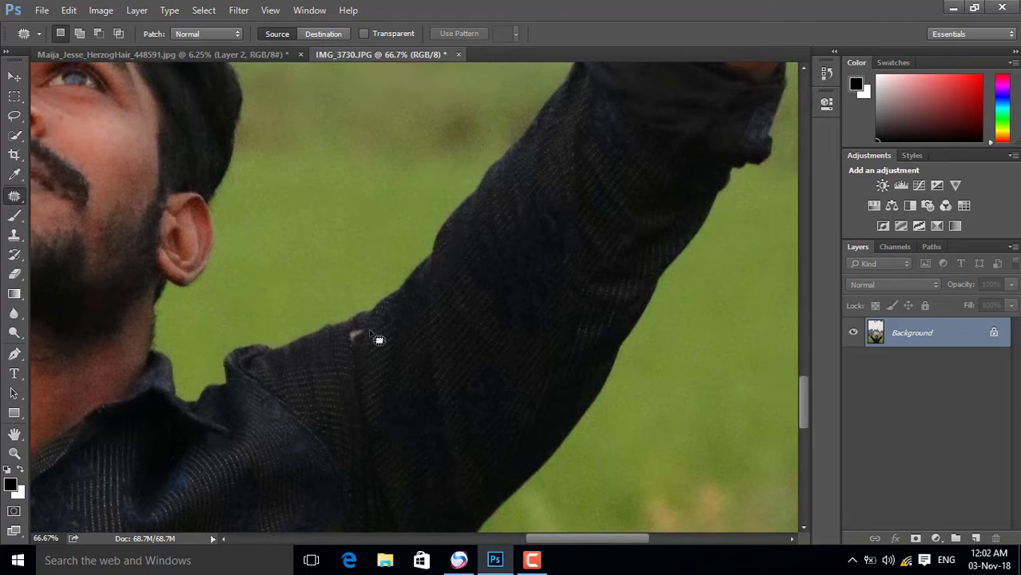
pyautogui.moveTo(353, 335); pyautogui.dragTo(403, 372)
pyautogui.hotkey('ctrl', 'd')
# - Clear the stray tiny selection left on the canvas
pyautogui.scroll(3, 560, 311)
pyautogui.hscroll(2, 560, 343)
pyautogui.scroll(3, 563, 367)
pyautogui.hscroll(1, 565, 379)
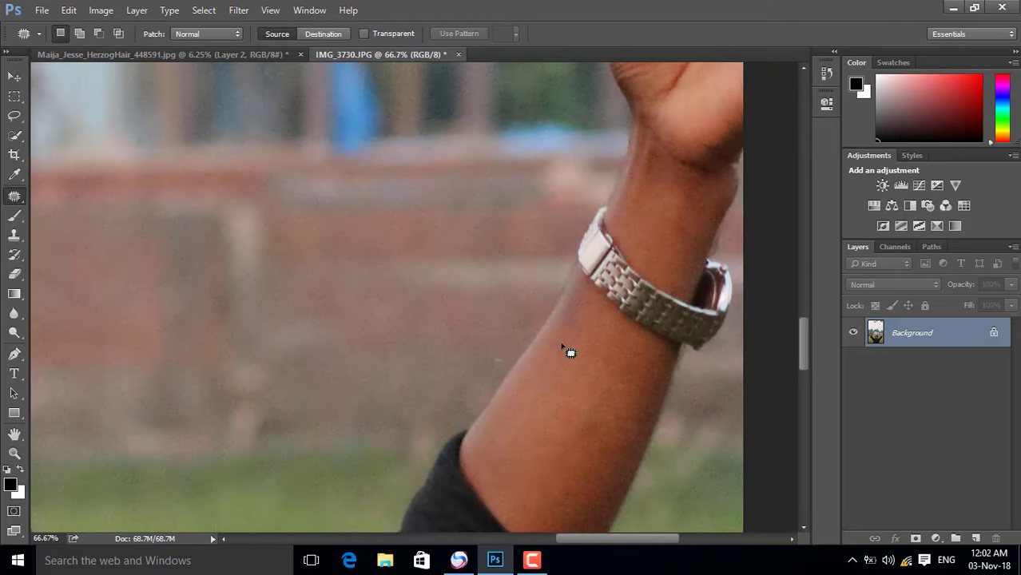
pyautogui.scroll(-3, 566, 351)
pyautogui.scroll(-3, 566, 352)
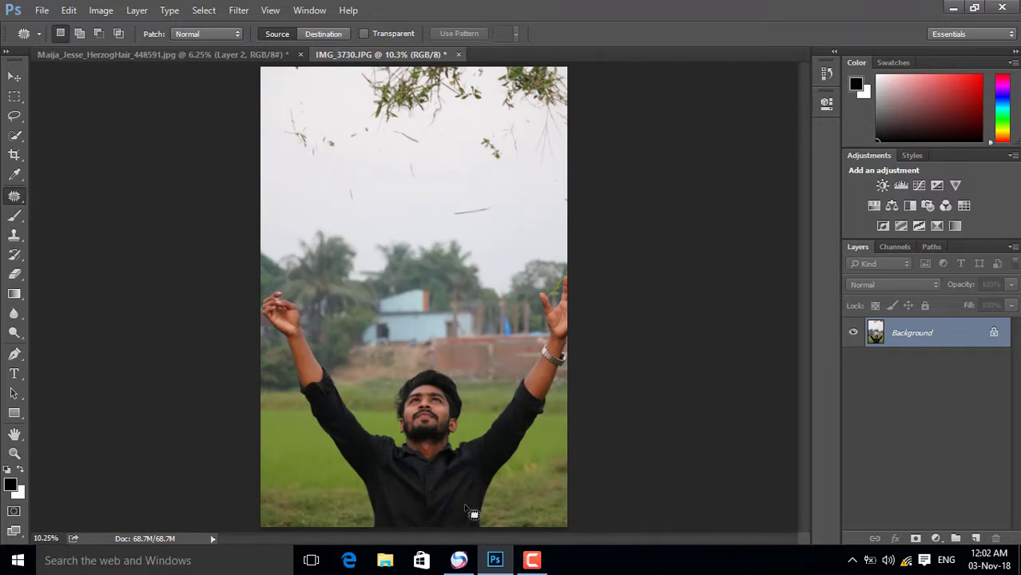
pyautogui.moveTo(466, 509); pyautogui.dragTo(467, 510)
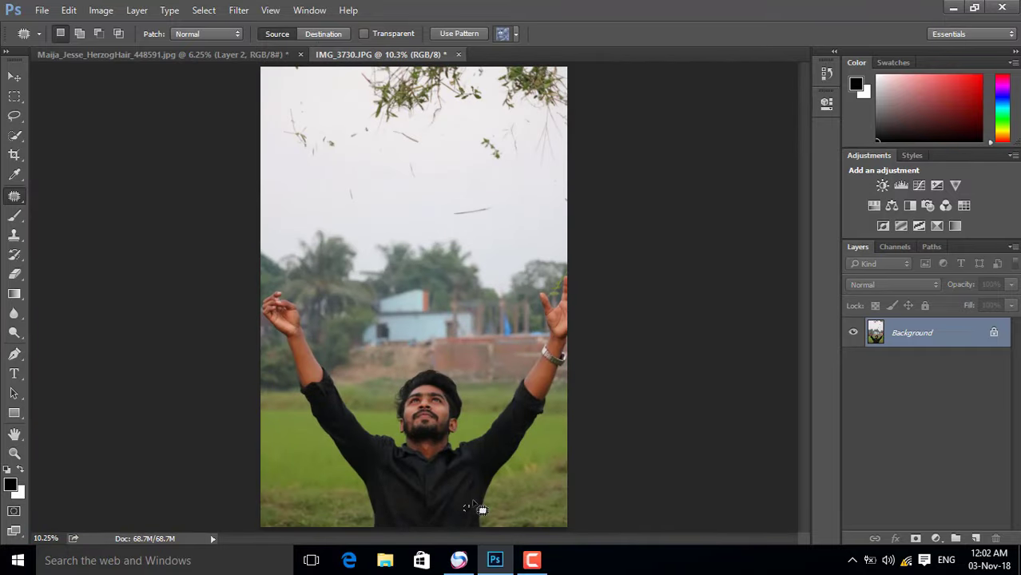
pyautogui.click(475, 505)
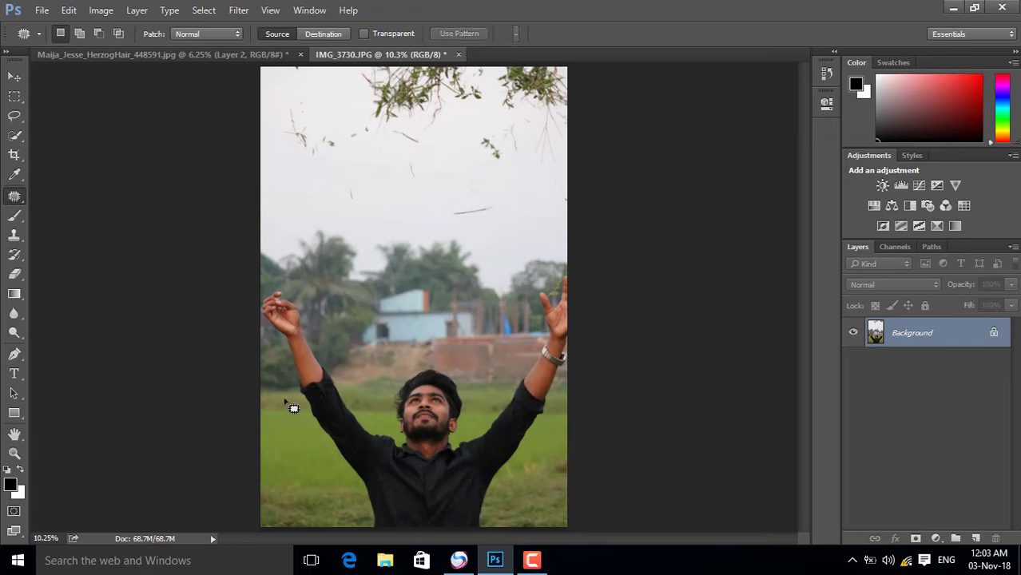
pyautogui.click(14, 375)
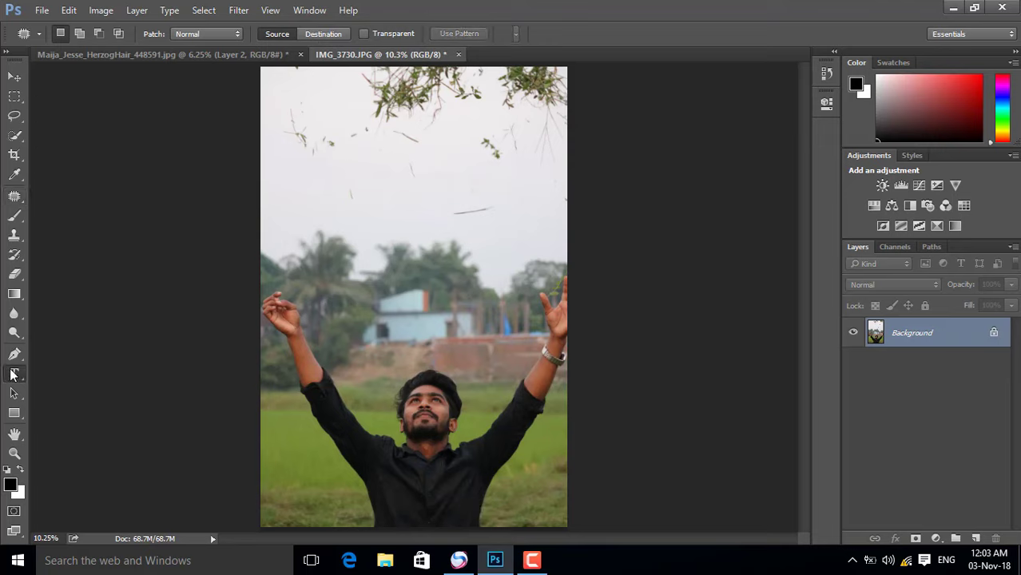
pyautogui.click(396, 300)
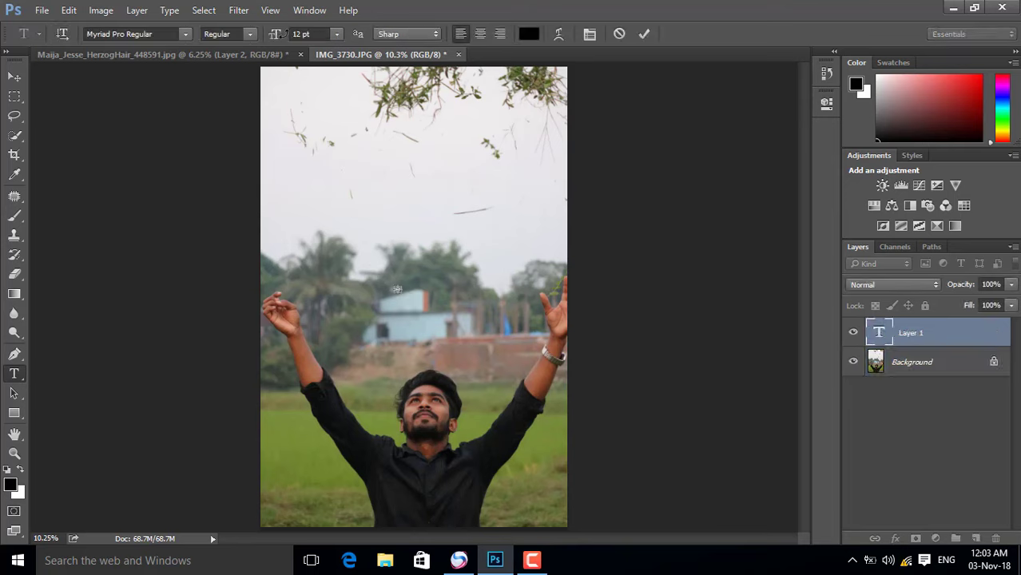
pyautogui.moveTo(300, 36); pyautogui.dragTo(684, 230)
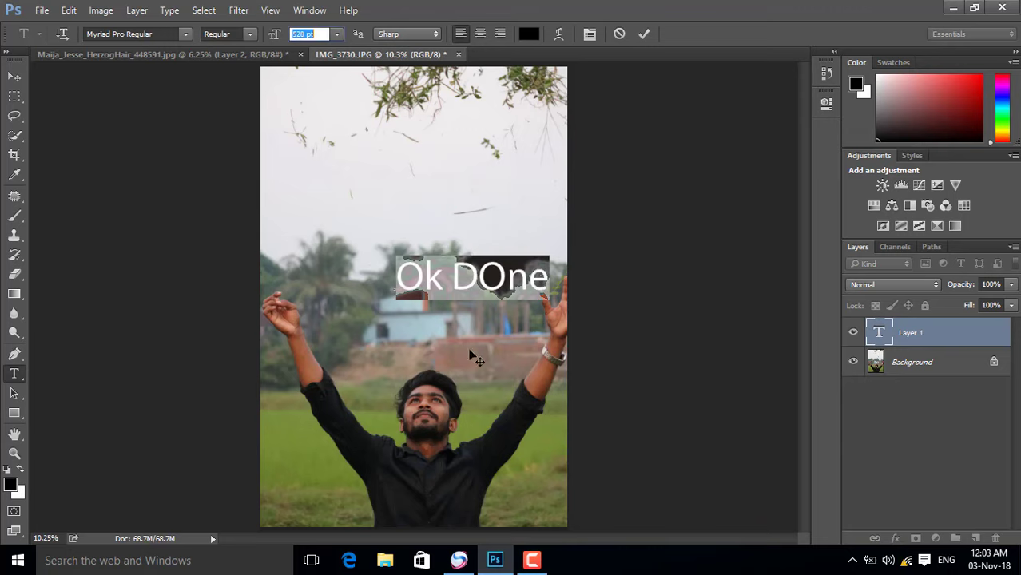
pyautogui.click(638, 40)
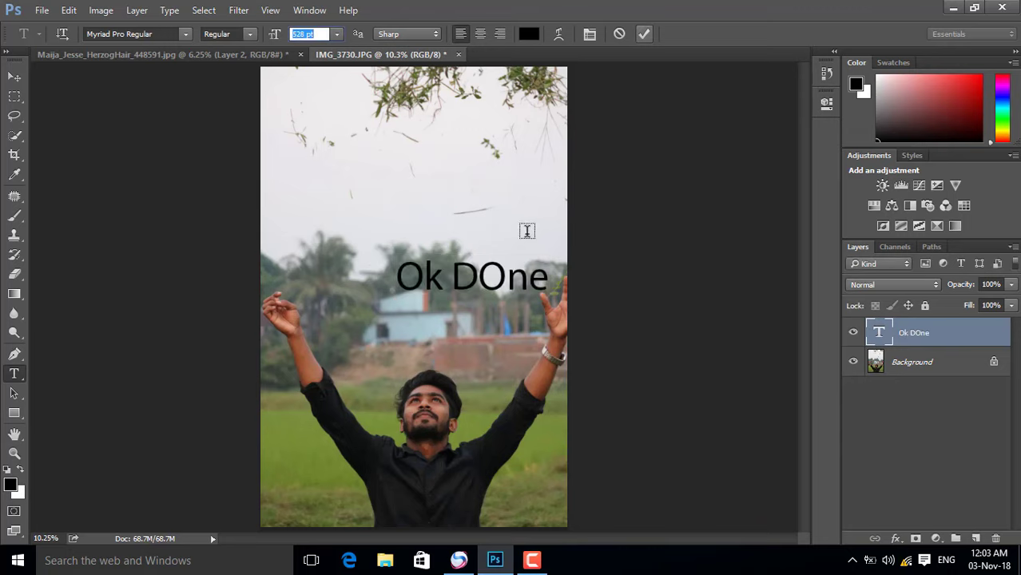
pyautogui.moveTo(485, 280); pyautogui.dragTo(428, 160)
pyautogui.click(382, 187)
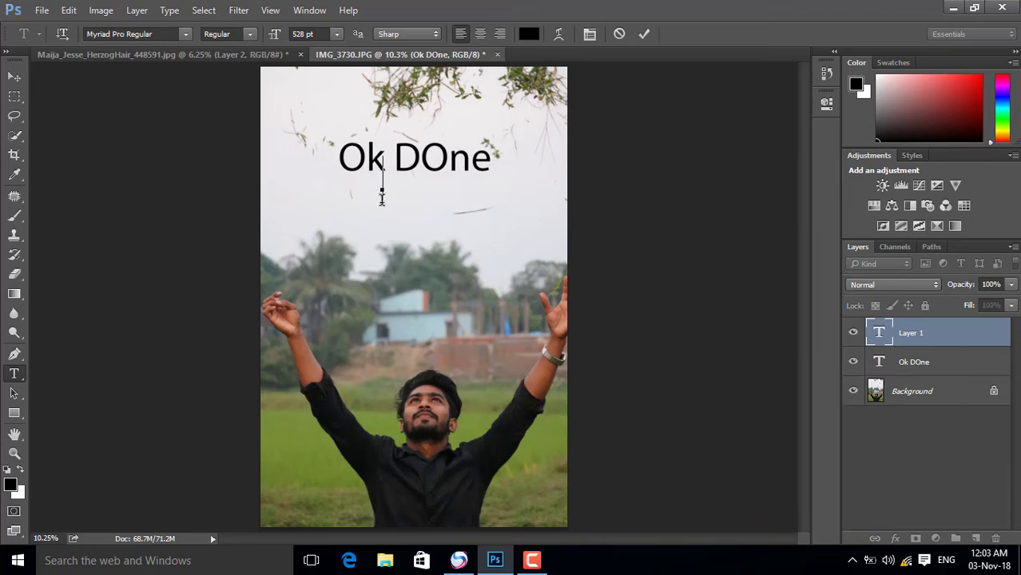
pyautogui.write('now r')
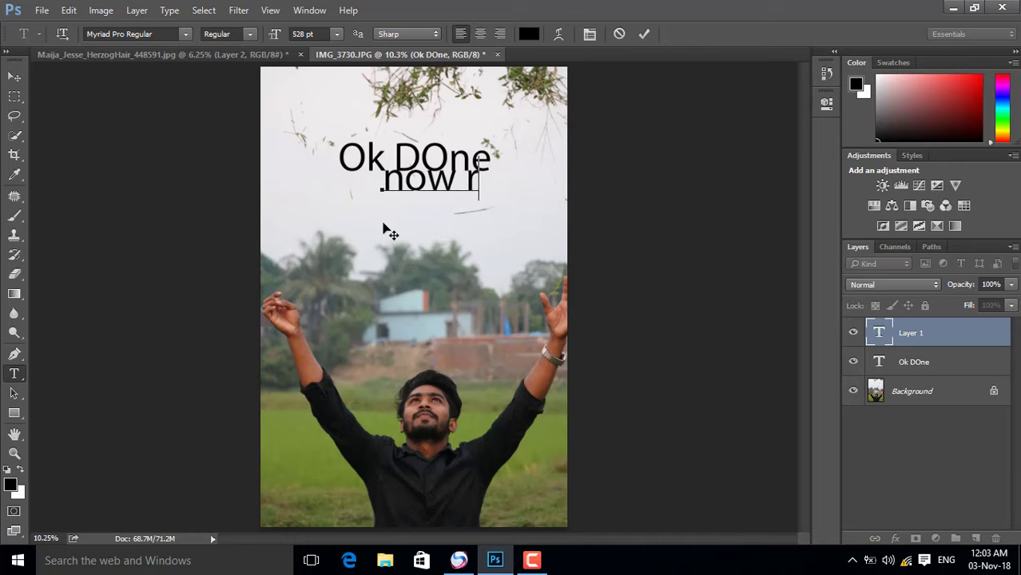
pyautogui.write('emov')
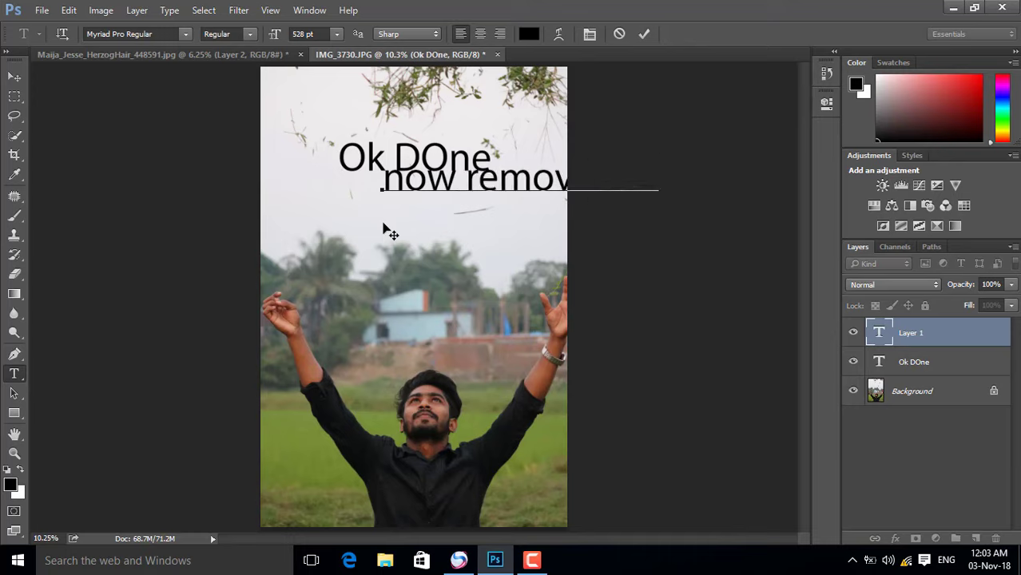
pyautogui.hotkey('ctrl', 'a')
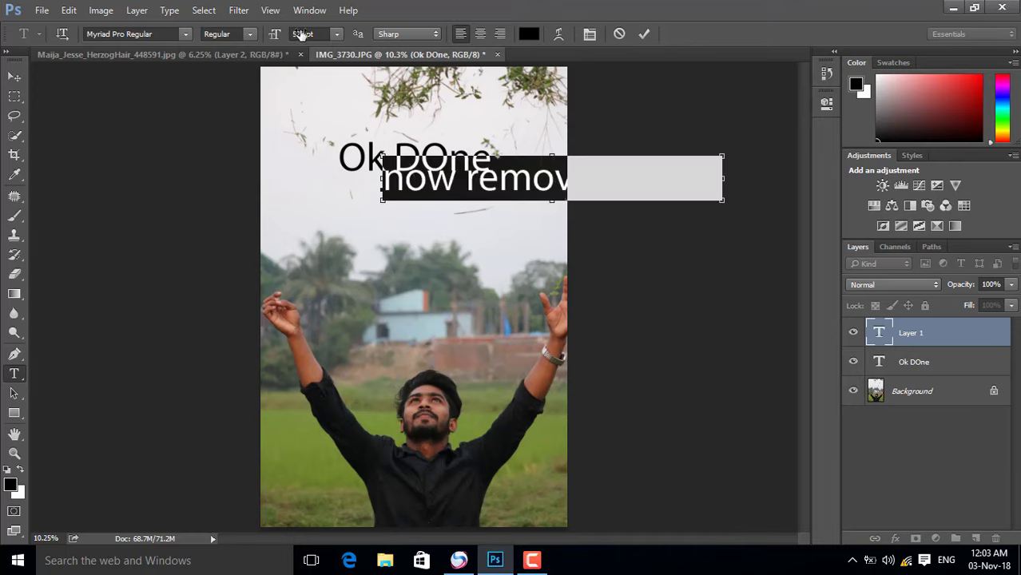
pyautogui.click(302, 34)
pyautogui.scroll(-3, 302, 34)
pyautogui.moveTo(472, 197)
pyautogui.mouseDown()
pyautogui.moveTo(436, 217)
pyautogui.moveTo(506, 197)
pyautogui.moveTo(440, 206)
pyautogui.mouseUp()
pyautogui.click(644, 33)
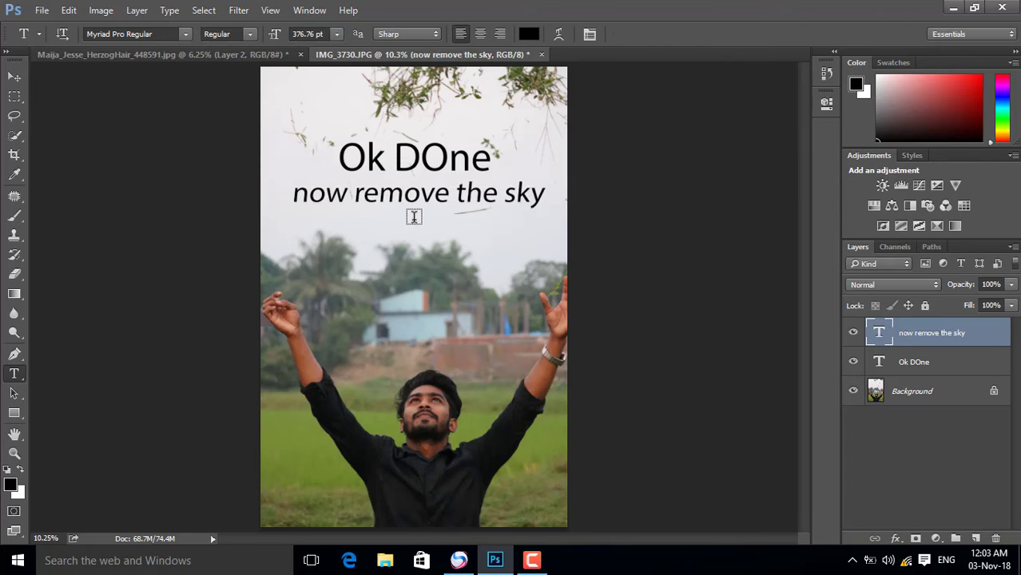
pyautogui.click(398, 234)
pyautogui.write('ok....')
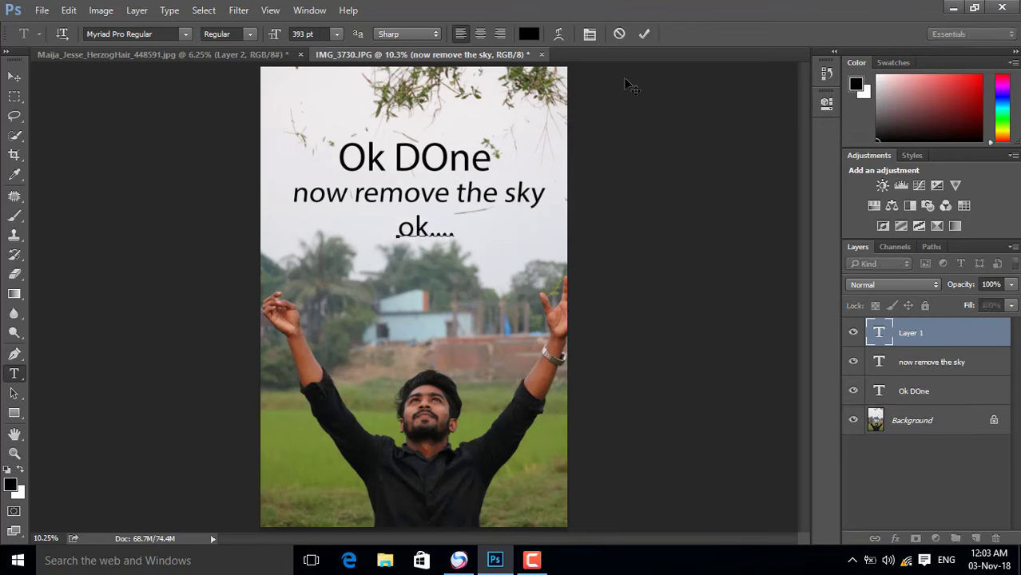
pyautogui.click(647, 35)
pyautogui.press('Delete')
pyautogui.press('Delete')
pyautogui.press('Delete')
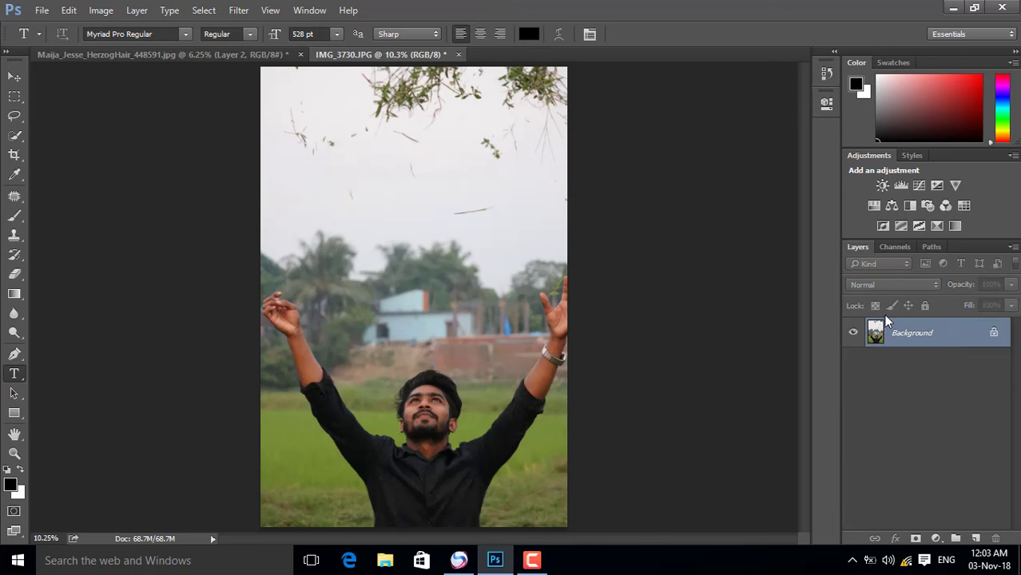
# - Select the sky with Color Range, sampling it at tolerance 48
pyautogui.click(204, 10)
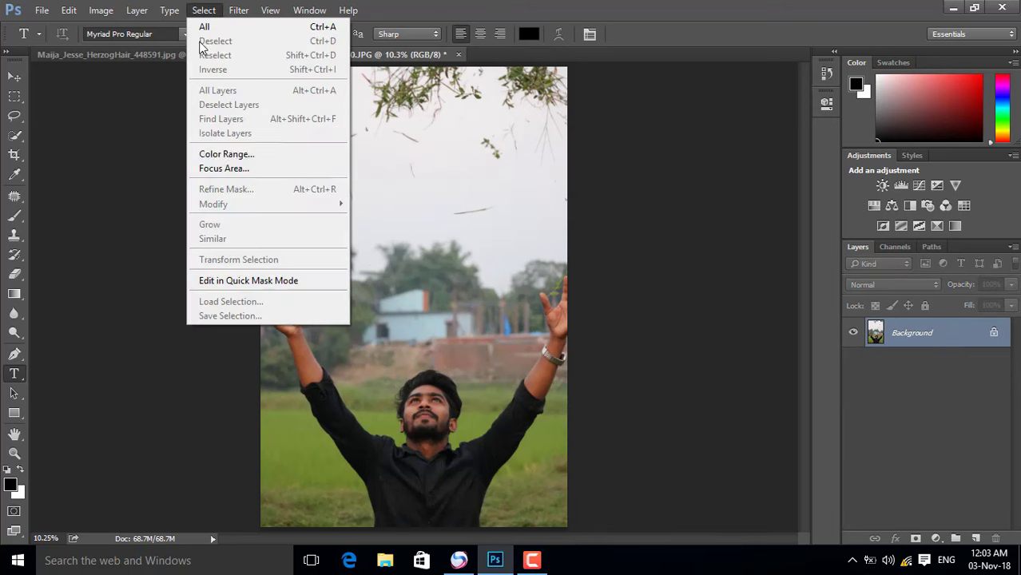
pyautogui.click(208, 156)
pyautogui.click(313, 176)
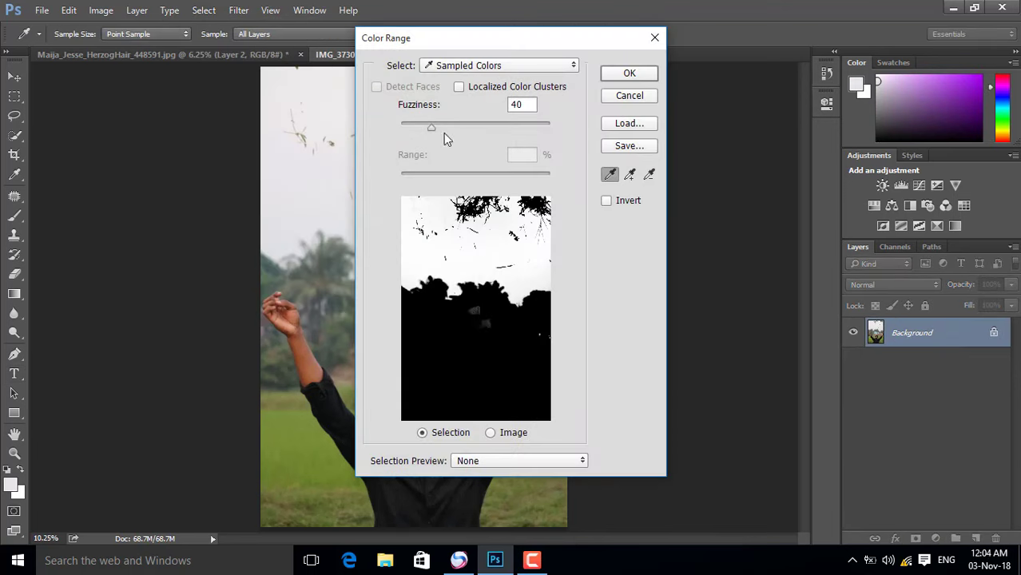
pyautogui.moveTo(431, 128); pyautogui.dragTo(438, 129)
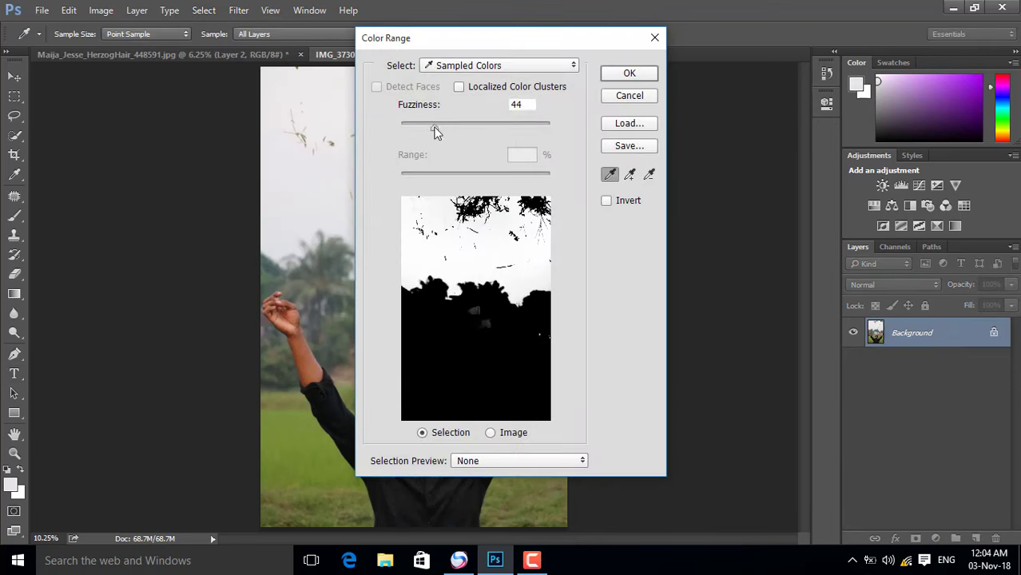
pyautogui.click(630, 74)
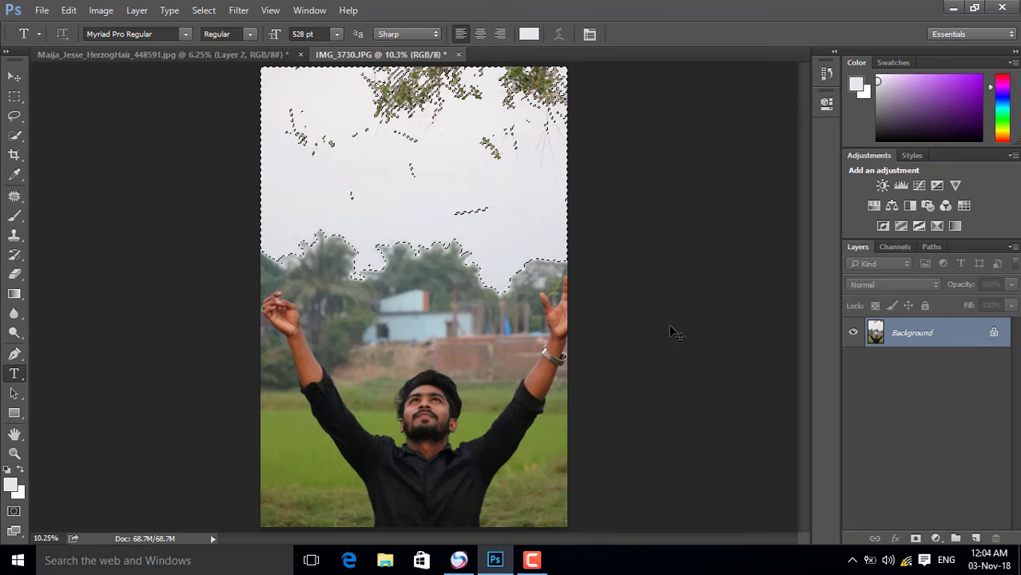
# - Invert the selection and add a layer mask that hides the sky
pyautogui.hotkey('ctrl', 'shift', 'i')
pyautogui.click(936, 539)
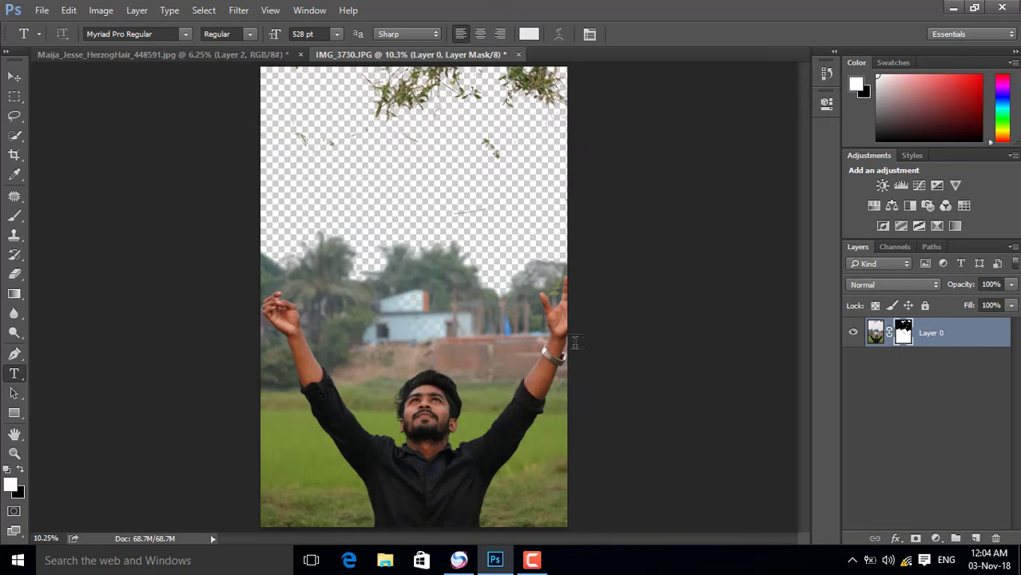
pyautogui.click(370, 223)
# - Type the caption text and set its colour to black (000000)
pyautogui.write('Falcon')
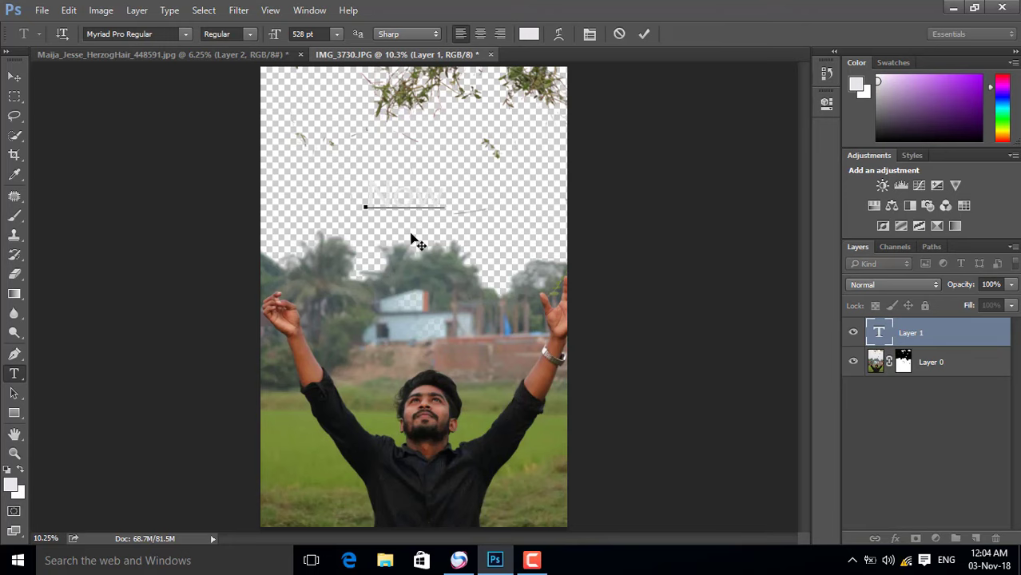
pyautogui.write('ne')
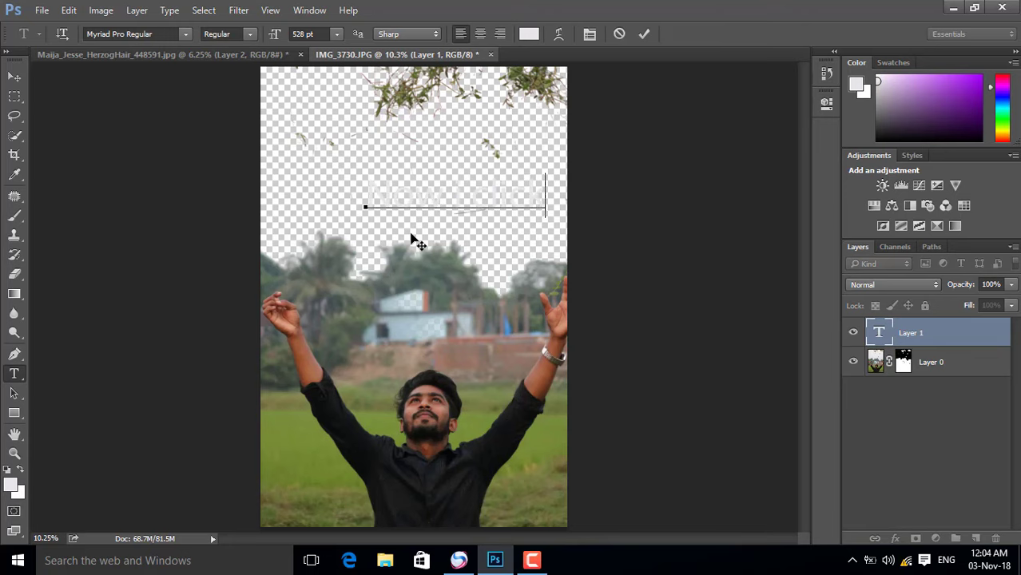
pyautogui.hotkey('ctrl', 'a')
pyautogui.click(529, 34)
pyautogui.write('000000')
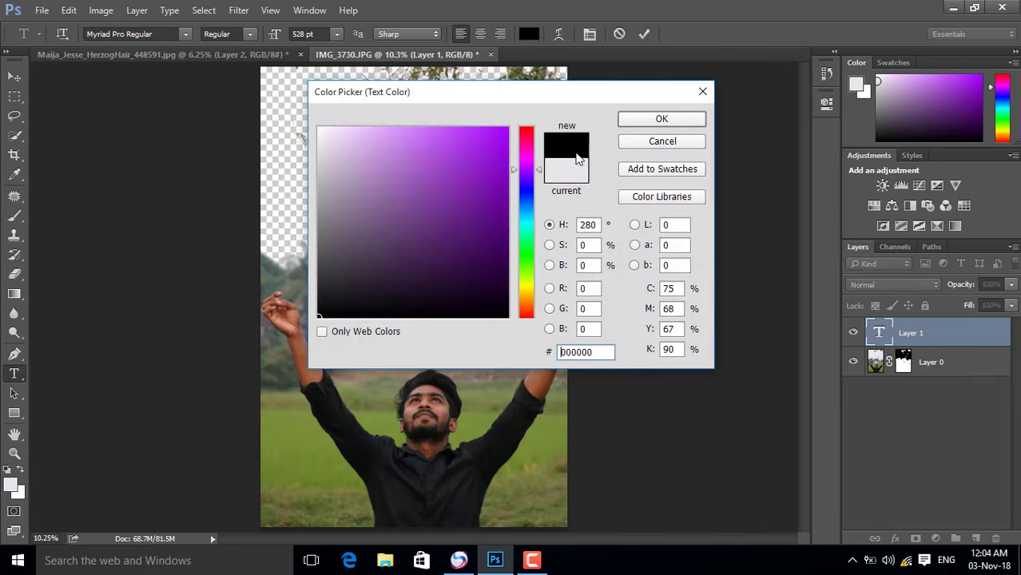
pyautogui.click(660, 116)
# - Add a second caption line naming the Ctrl+Shift+I shortcut and commit the text
pyautogui.click(546, 198)
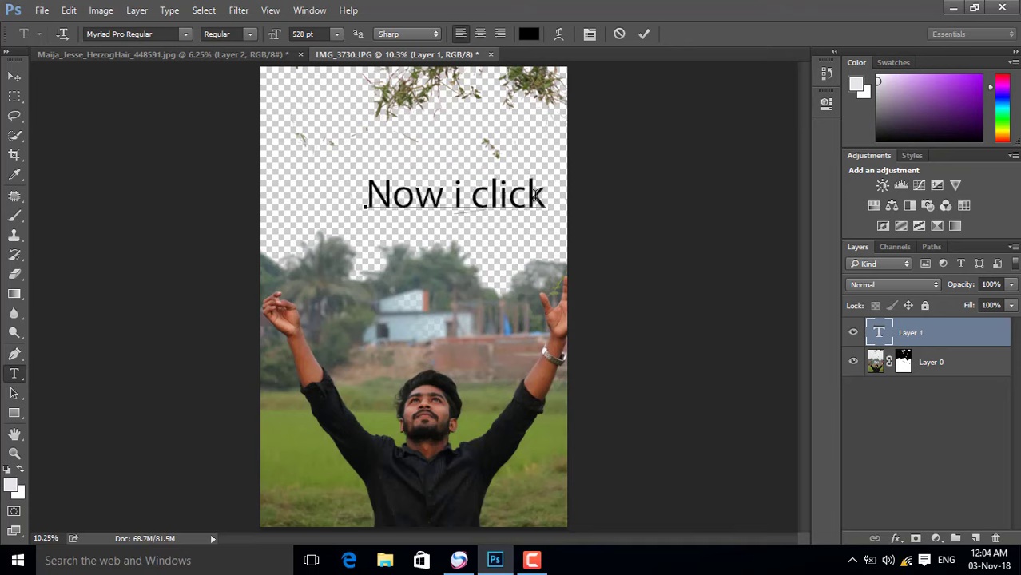
pyautogui.press('Return')
pyautogui.write('ctrl=')
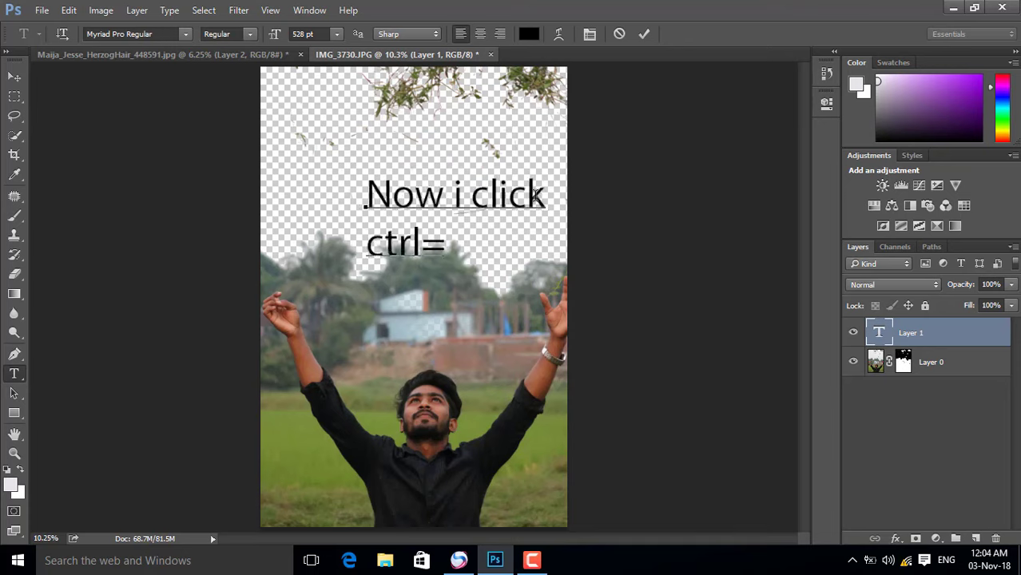
pyautogui.write('shift')
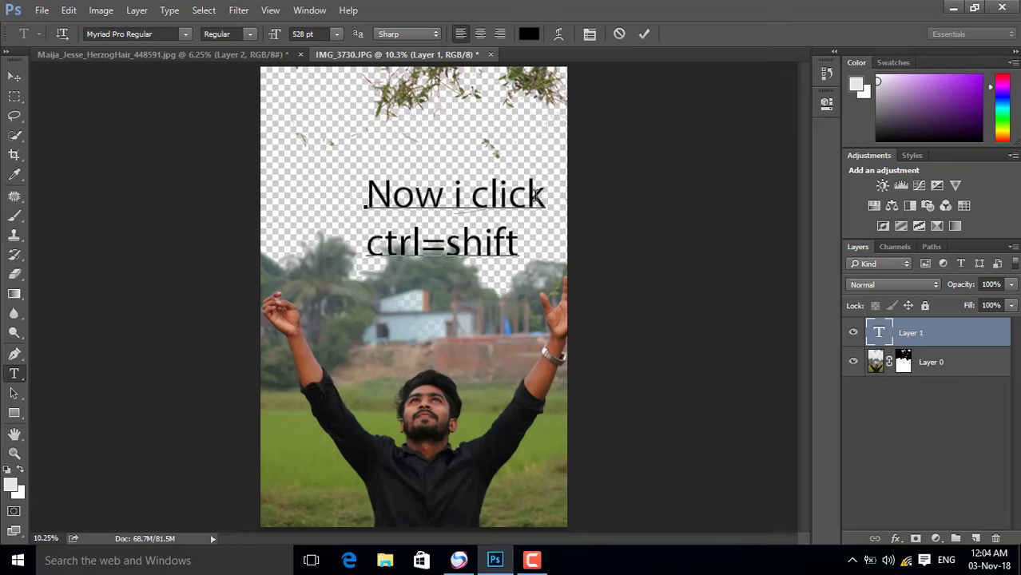
pyautogui.press('BackSpace')
pyautogui.write('+')
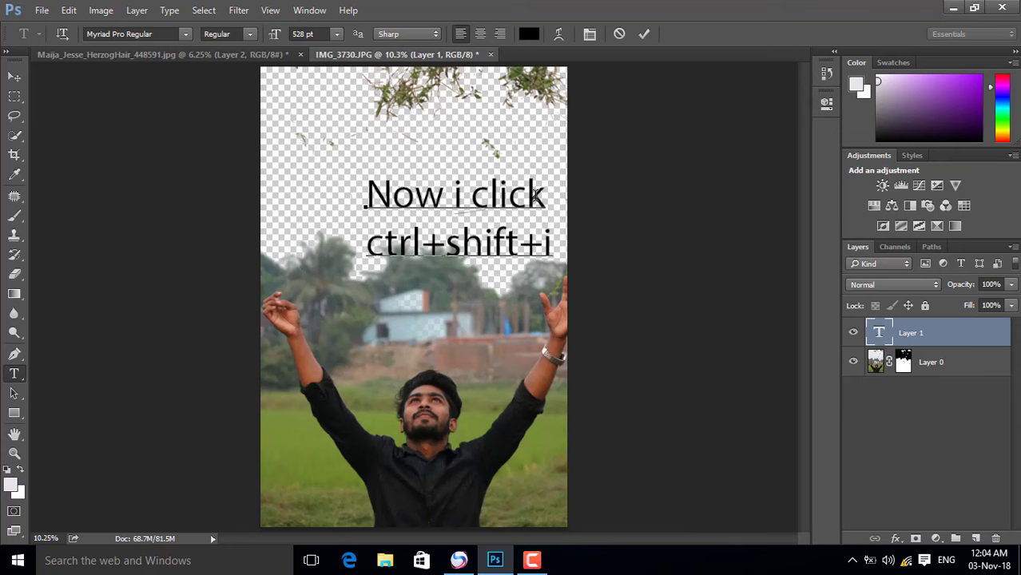
pyautogui.click(644, 36)
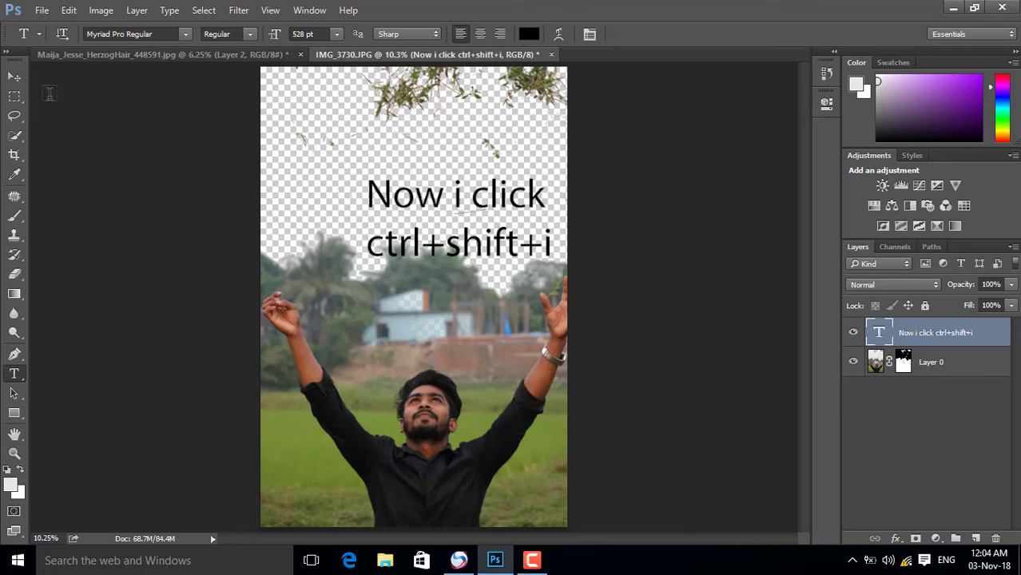
# - Move the caption over the sky, then delete its layer and re-apply the sky mask
pyautogui.click(14, 76)
pyautogui.moveTo(470, 270); pyautogui.dragTo(430, 226)
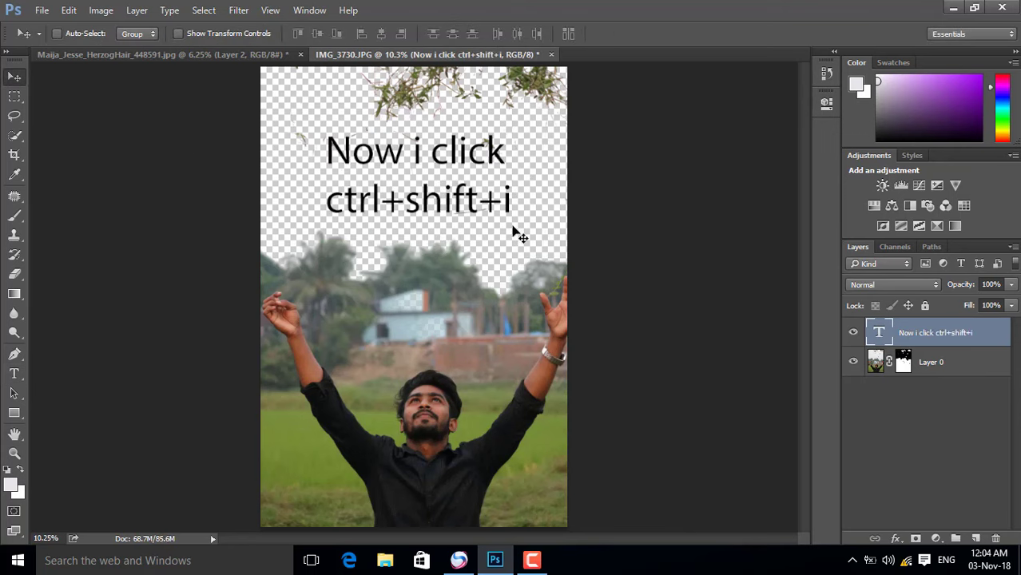
pyautogui.click(853, 334)
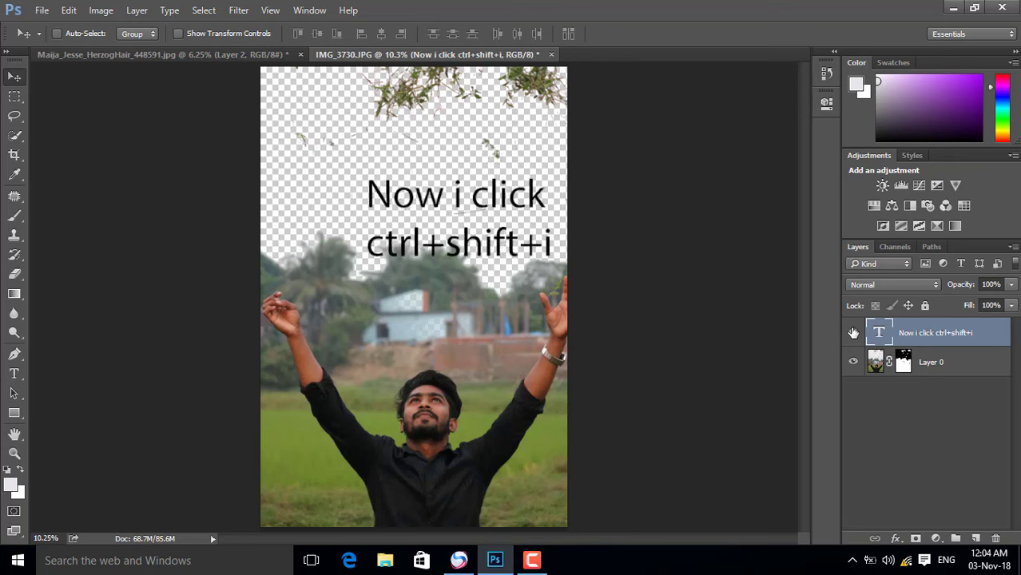
pyautogui.press('Delete')
pyautogui.hotkey('ctrl', 'alt', 'z')
pyautogui.hotkey('ctrl', 'alt', 'z')
pyautogui.hotkey('ctrl', 'alt', 'z')
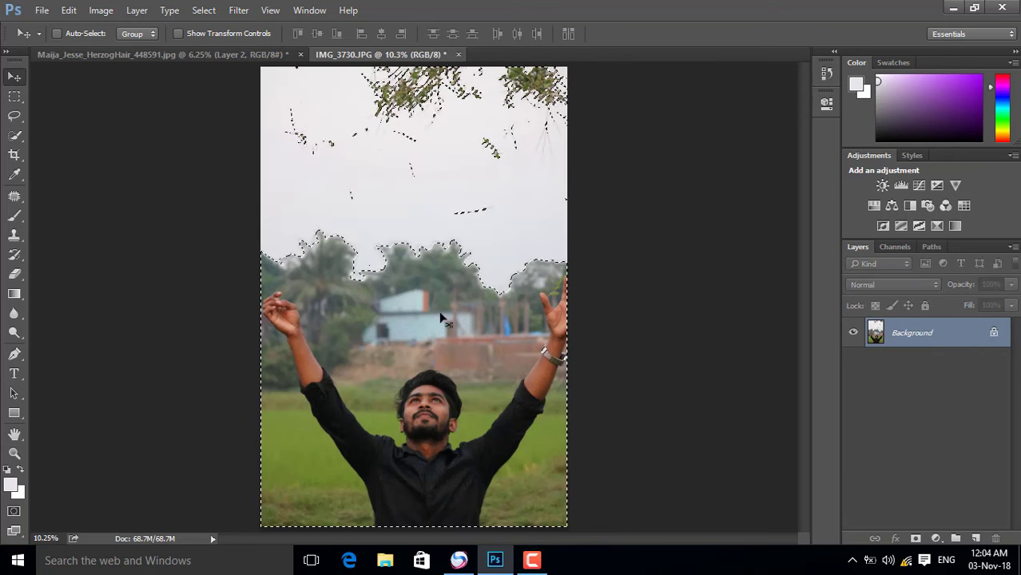
pyautogui.click(917, 540)
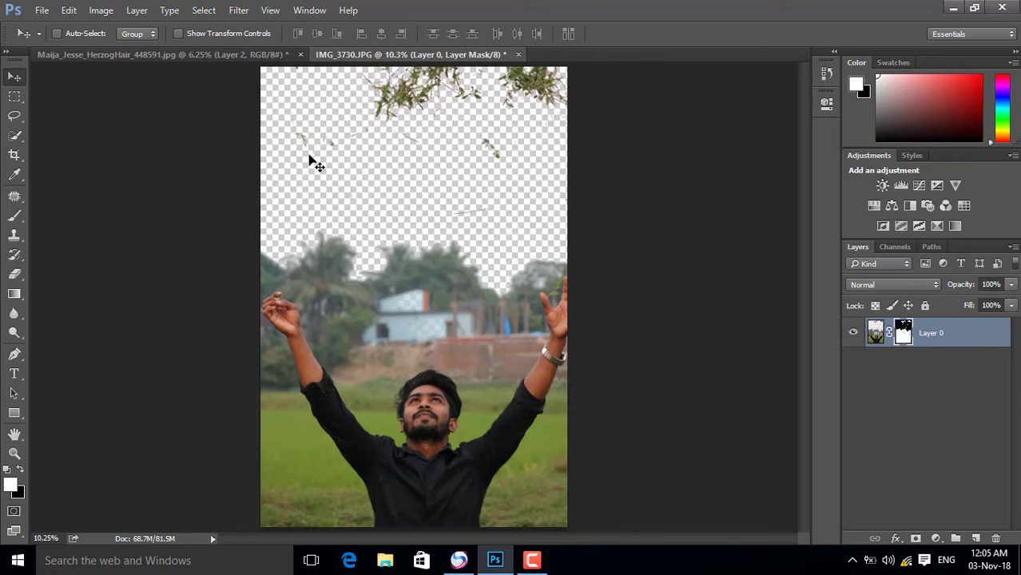
# - Add the black caption 'now i open a sky picture' on a new text layer over the sky
pyautogui.click(42, 10)
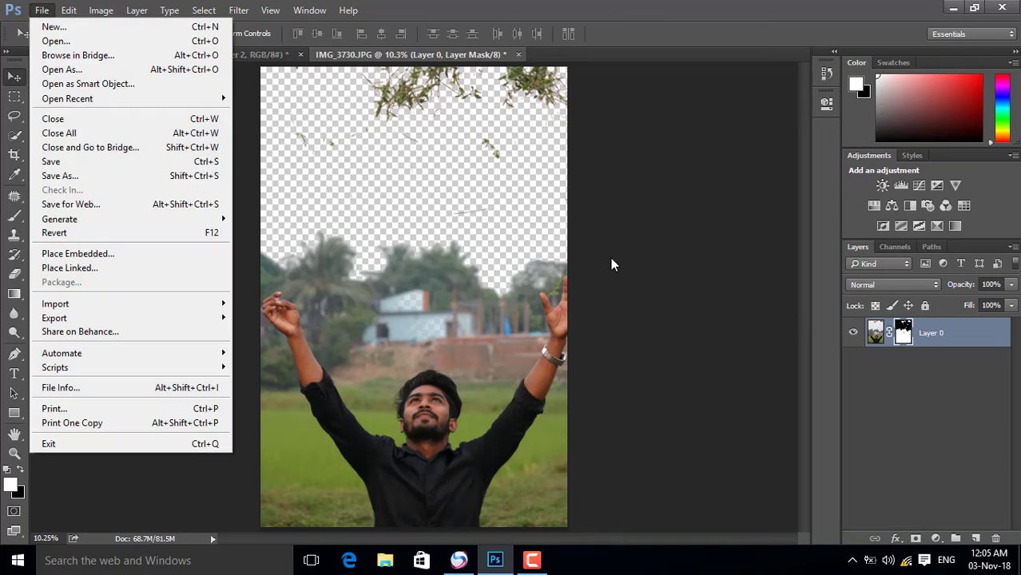
pyautogui.click(386, 190)
pyautogui.click(16, 379)
pyautogui.click(368, 204)
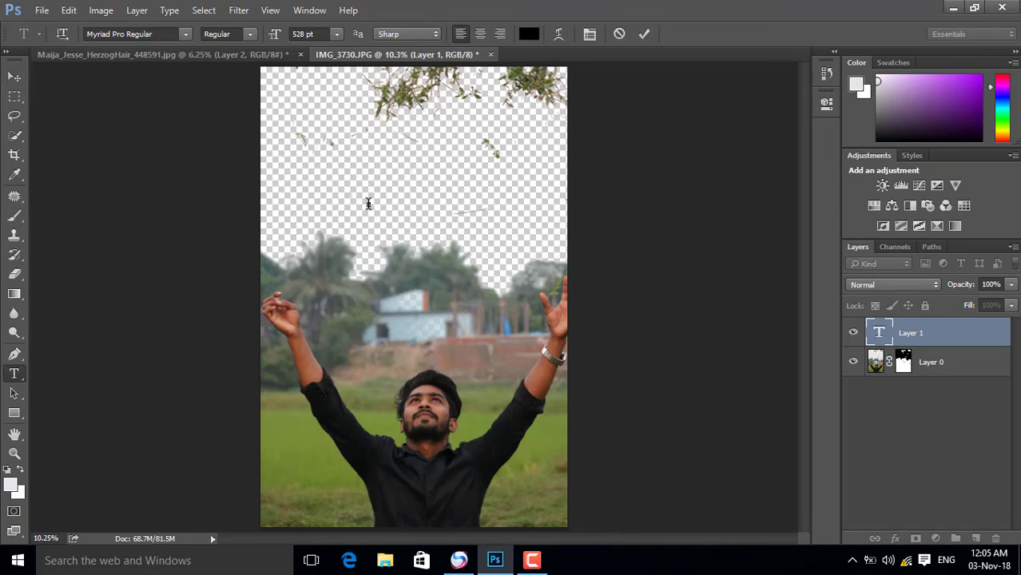
pyautogui.write('now i ')
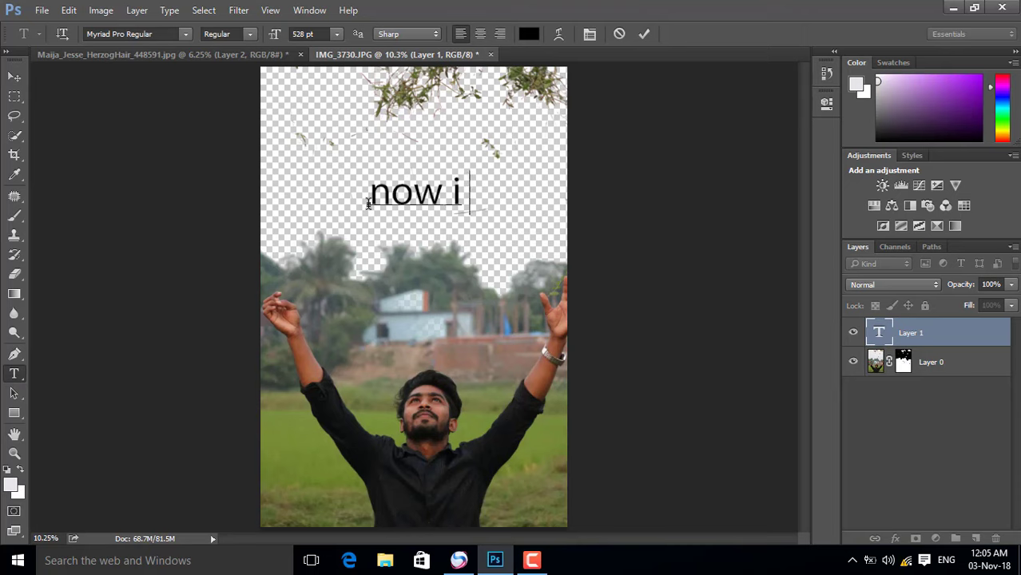
pyautogui.write('open')
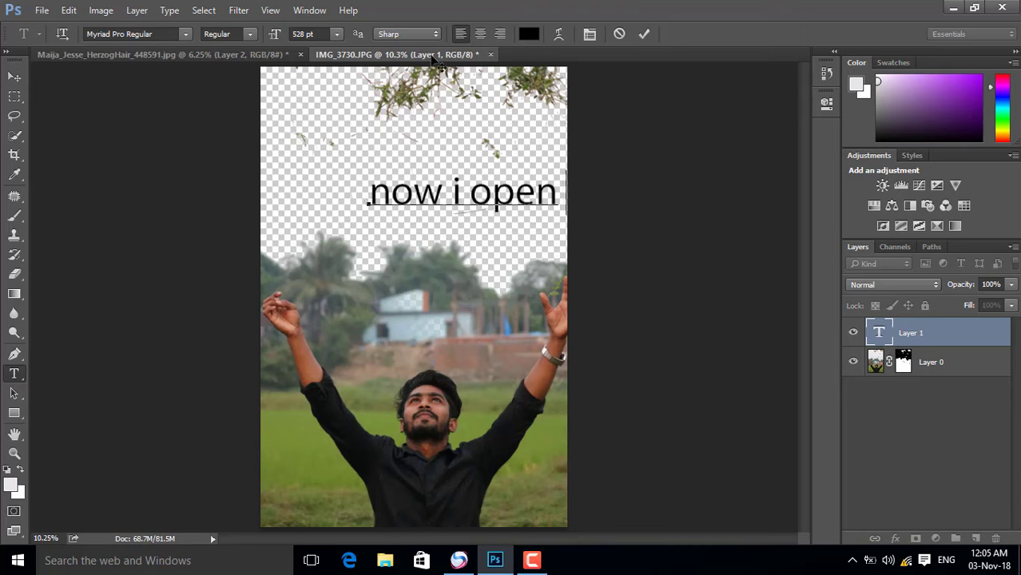
pyautogui.moveTo(439, 64); pyautogui.dragTo(370, 56)
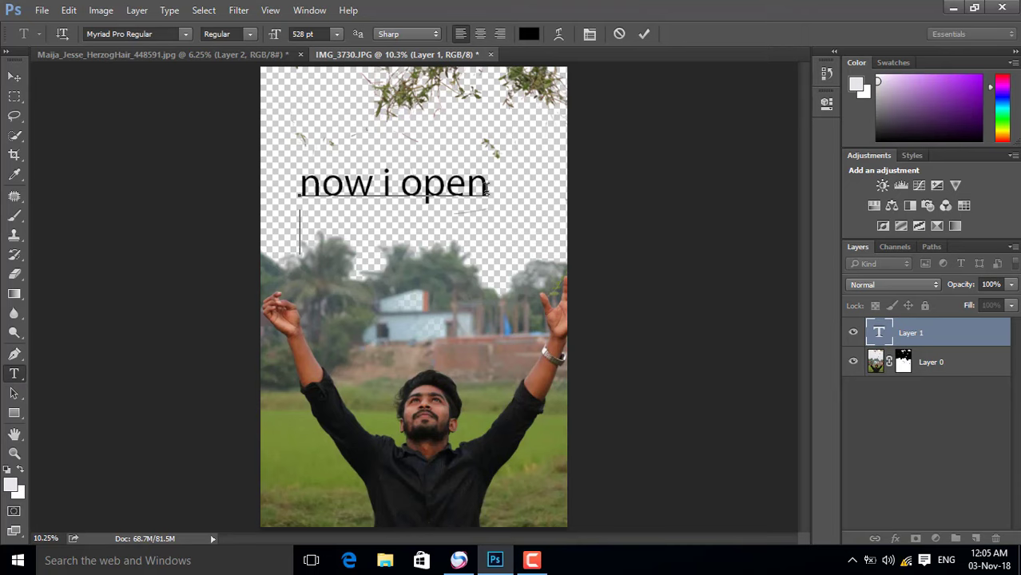
pyautogui.write('a ')
pyautogui.write('sky')
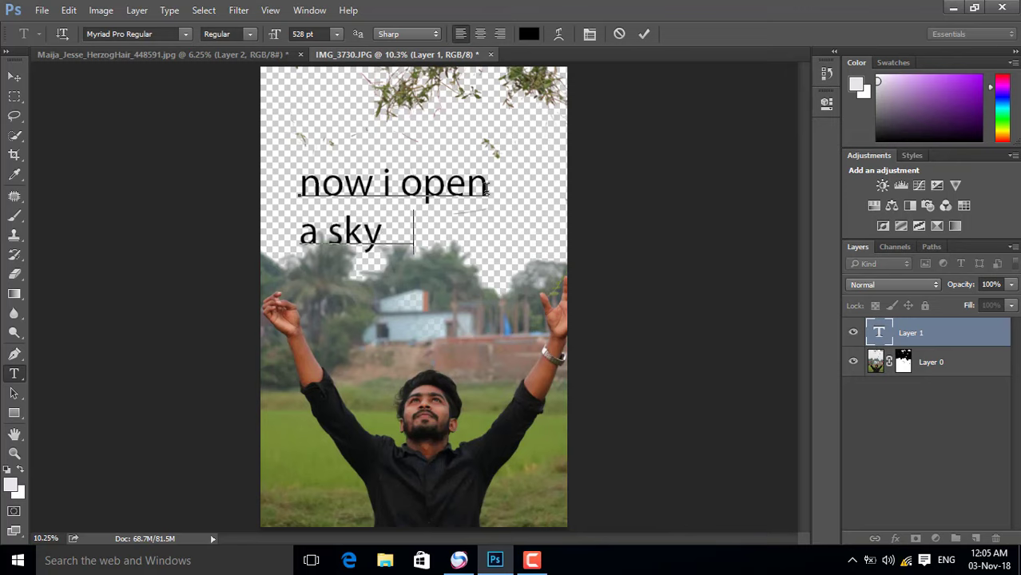
pyautogui.write('pictiure')
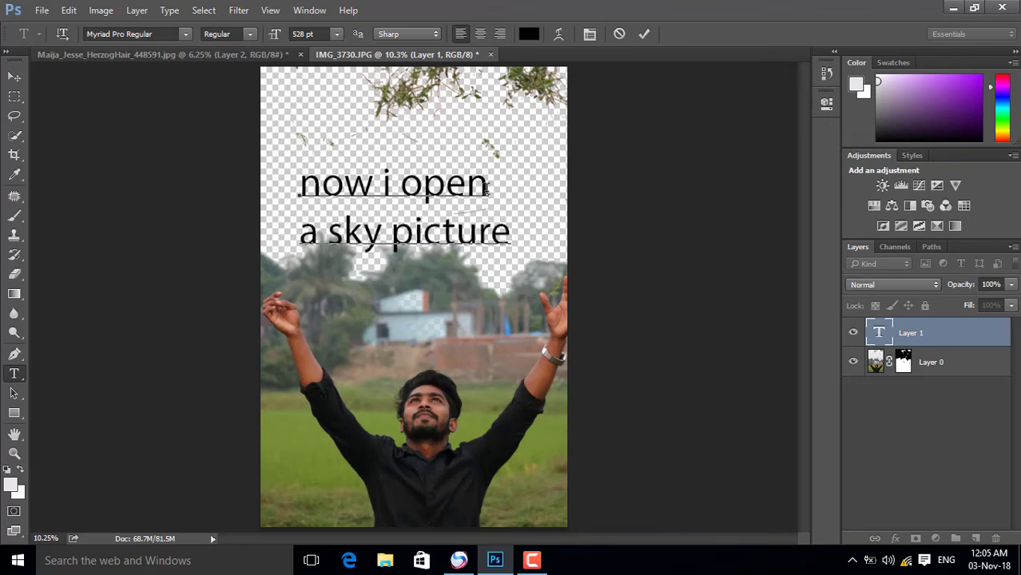
pyautogui.click(853, 333)
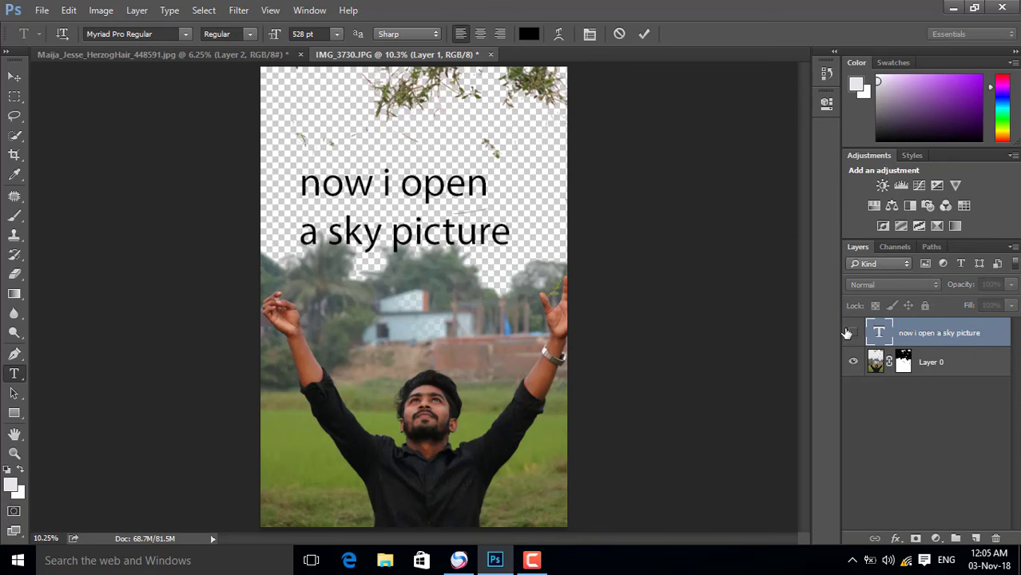
# - Hide the caption layer and browse the Desktop image folders for a sky photo
pyautogui.click(41, 10)
pyautogui.click(56, 41)
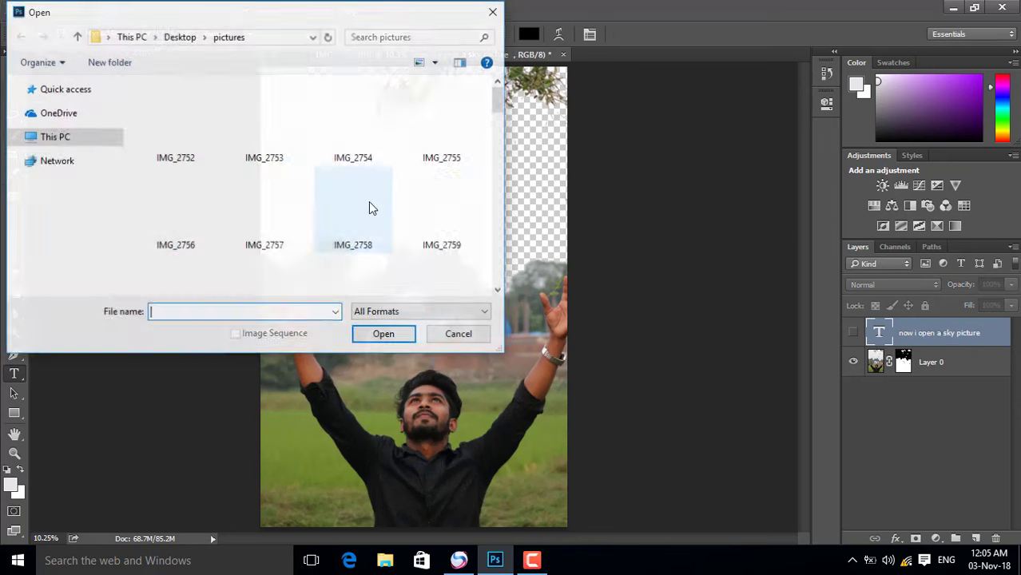
pyautogui.scroll(-5, 369, 208)
pyautogui.scroll(-5, 369, 208)
pyautogui.click(61, 107)
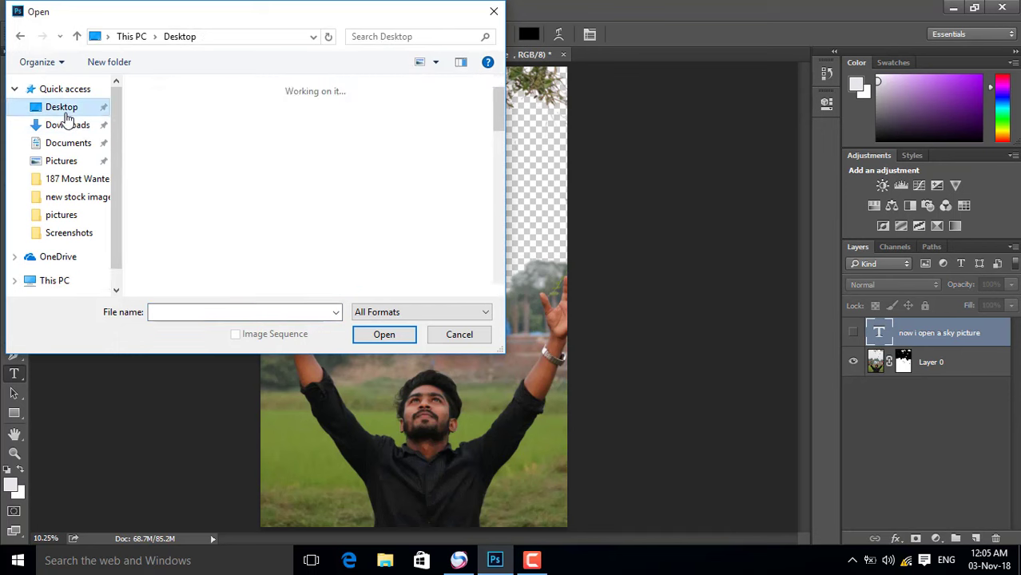
pyautogui.doubleClick(254, 137)
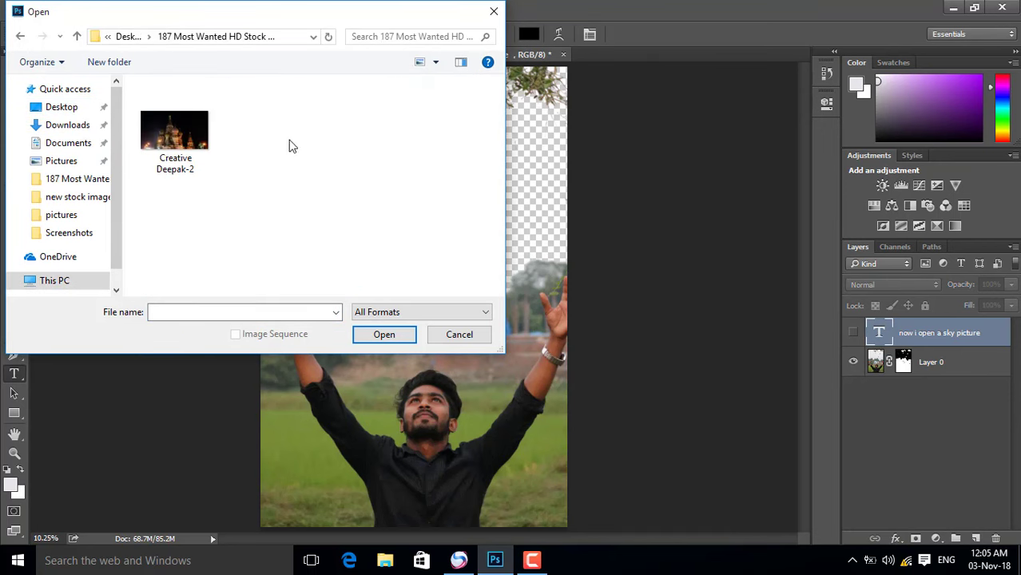
pyautogui.click(53, 107)
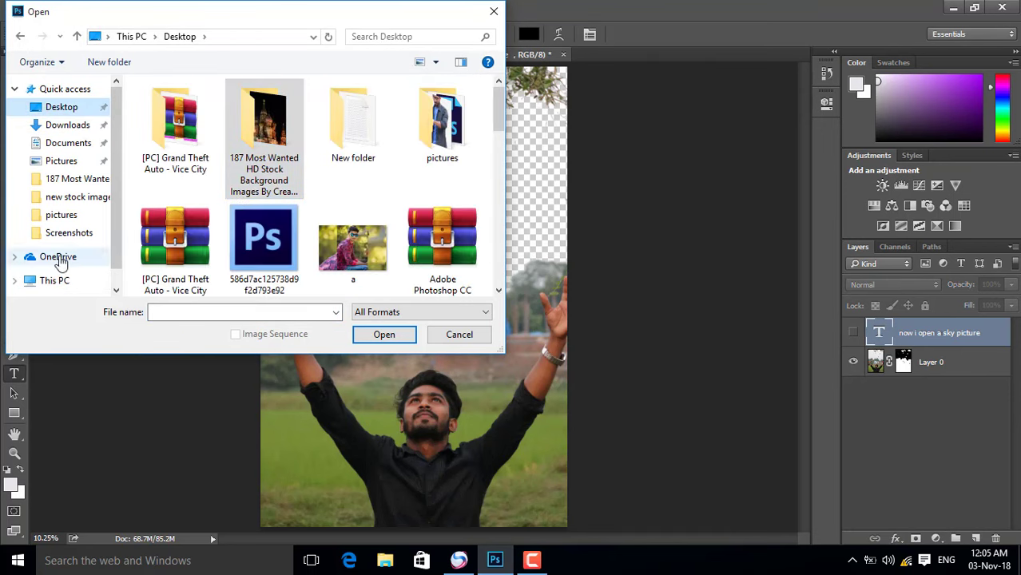
# - Open above-atmosphere-clouds-37728 from the Downloads folder
pyautogui.click(67, 125)
pyautogui.scroll(-5, 225, 183)
pyautogui.scroll(-3, 224, 183)
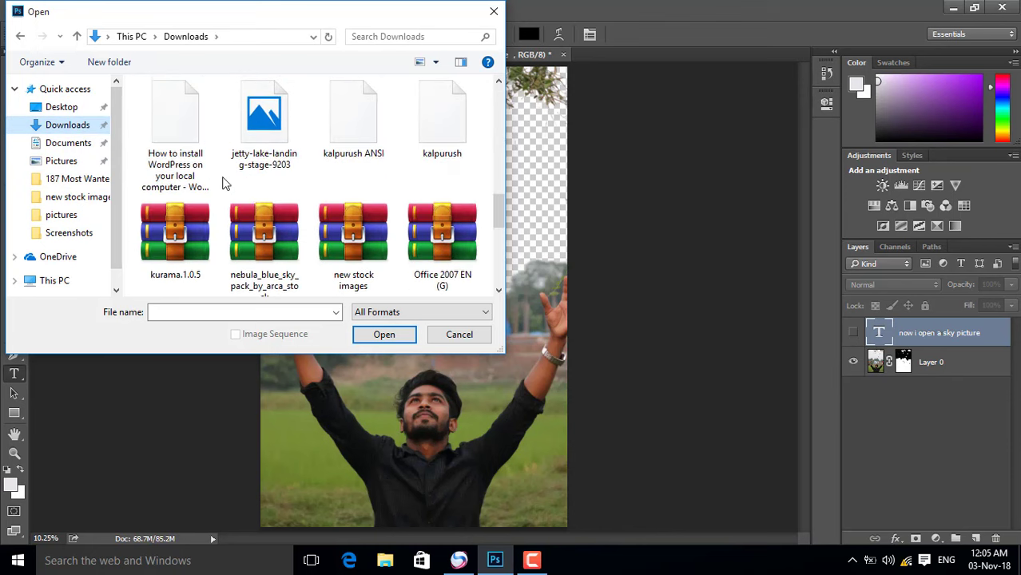
pyautogui.scroll(3, 224, 183)
pyautogui.scroll(3, 225, 183)
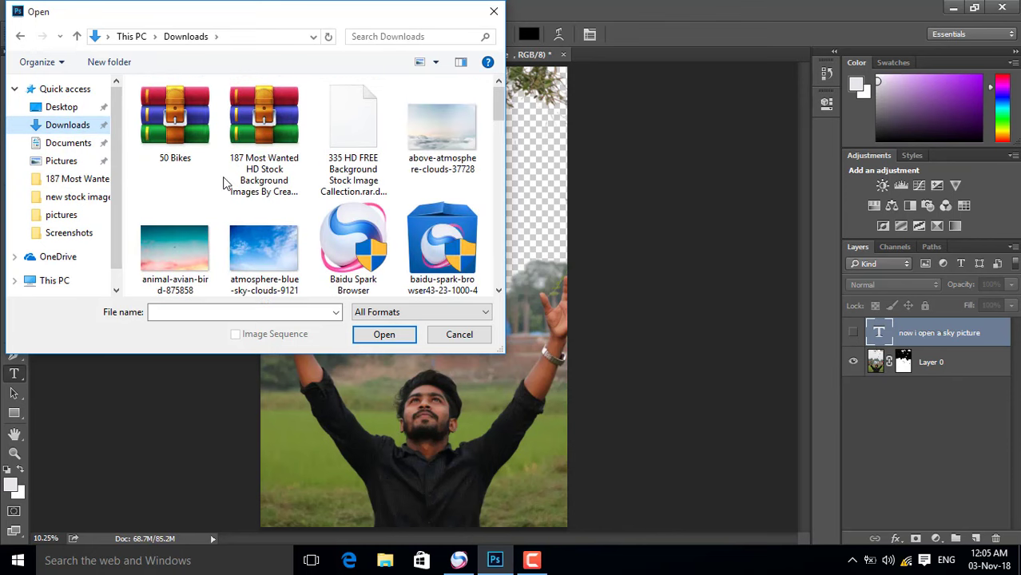
pyautogui.doubleClick(444, 152)
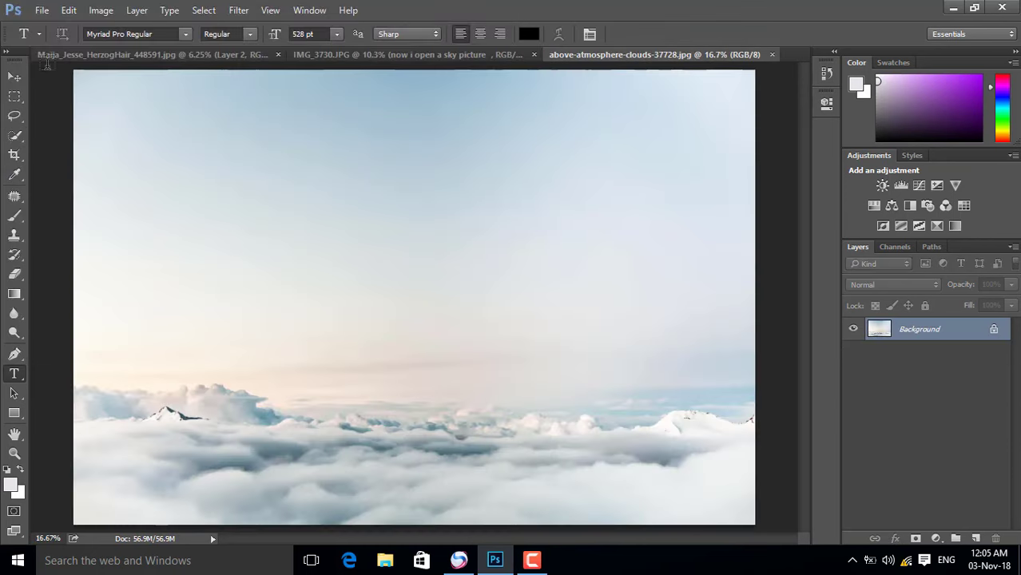
# - Bring the whole clouds photo into IMG_3730 as a layer below Layer 0, shifted up
pyautogui.click(15, 96)
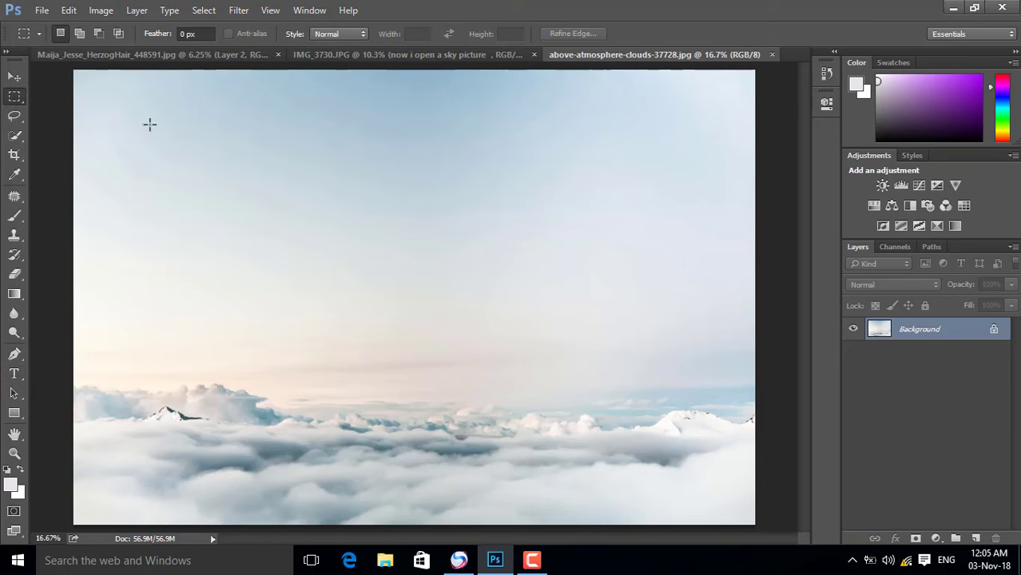
pyautogui.hotkey('ctrl', 'a')
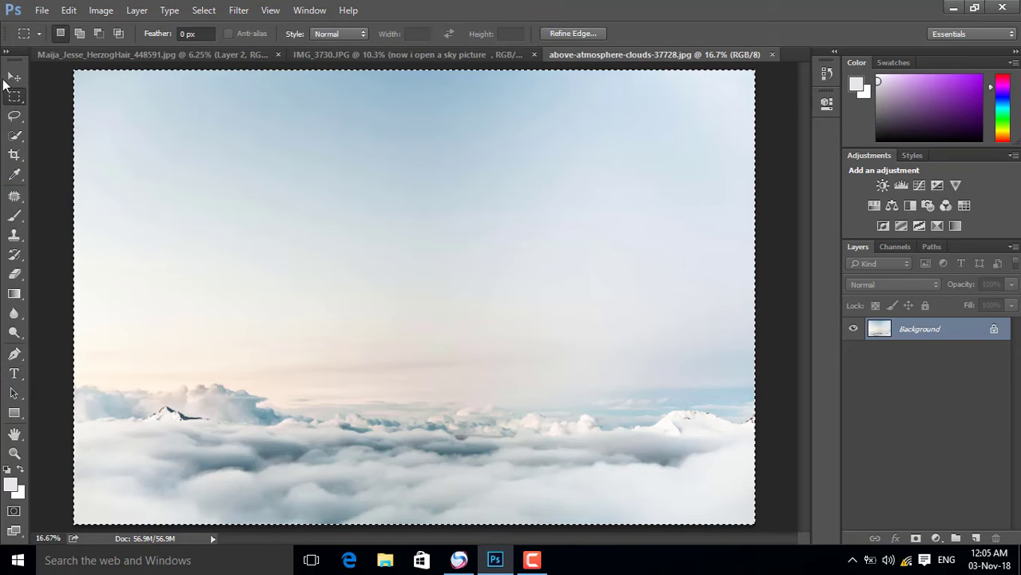
pyautogui.click(14, 77)
pyautogui.moveTo(280, 112); pyautogui.dragTo(443, 251)
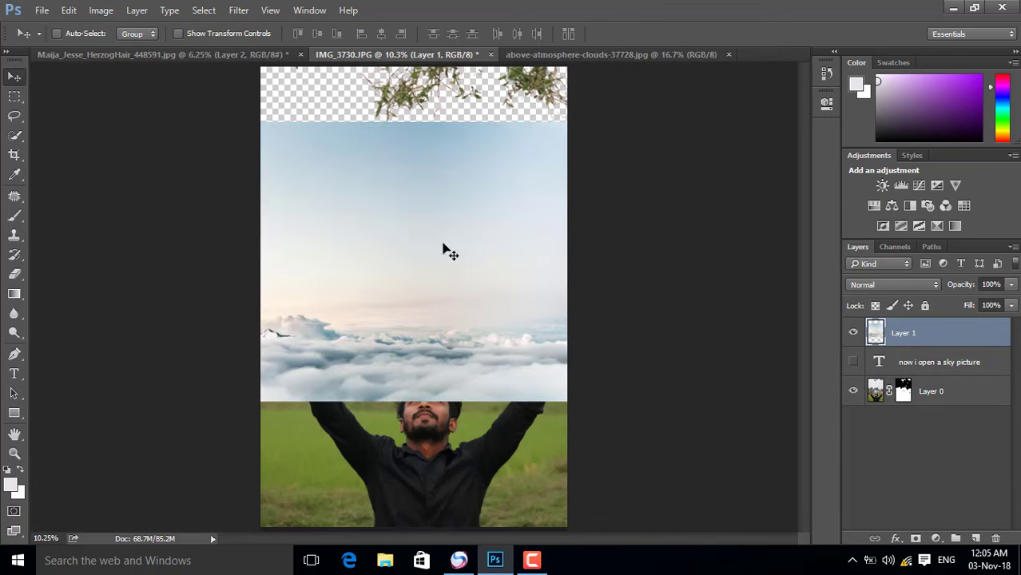
pyautogui.moveTo(951, 345); pyautogui.dragTo(981, 415)
pyautogui.moveTo(557, 257); pyautogui.dragTo(517, 130)
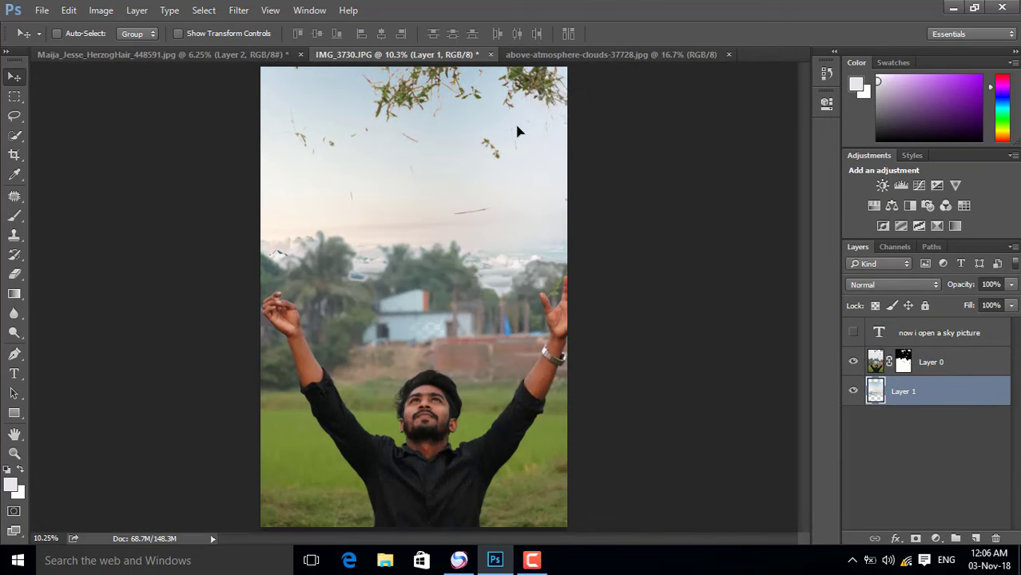
# - Enlarge the sky layer to about 238% and briefly disable then re-enable Layer 0's mask
pyautogui.hotkey('ctrl', 't')
pyautogui.moveTo(640, 324)
pyautogui.mouseDown()
pyautogui.moveTo(698, 363)
pyautogui.moveTo(692, 374)
pyautogui.mouseUp()
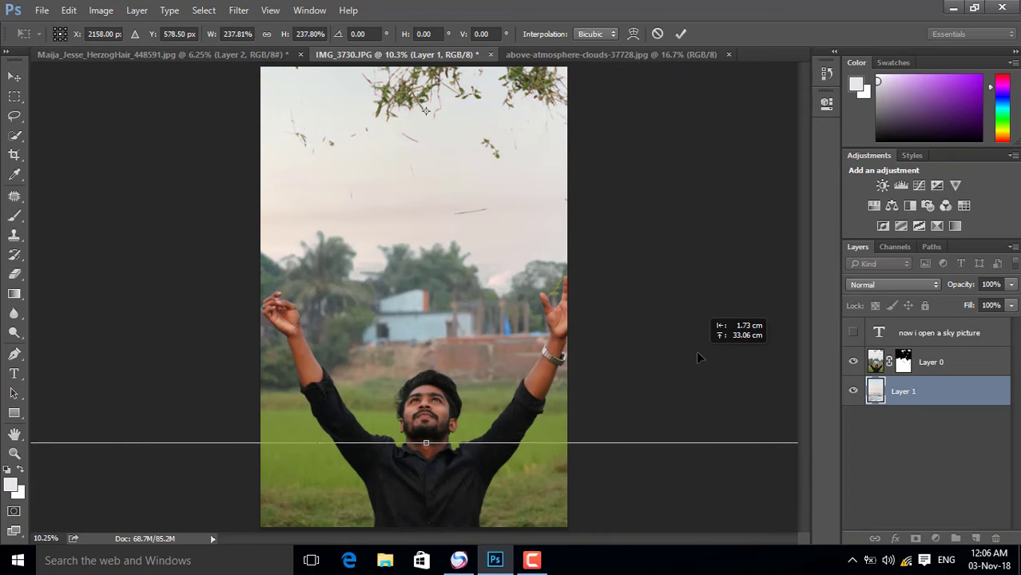
pyautogui.rightClick(905, 361)
pyautogui.click(906, 362)
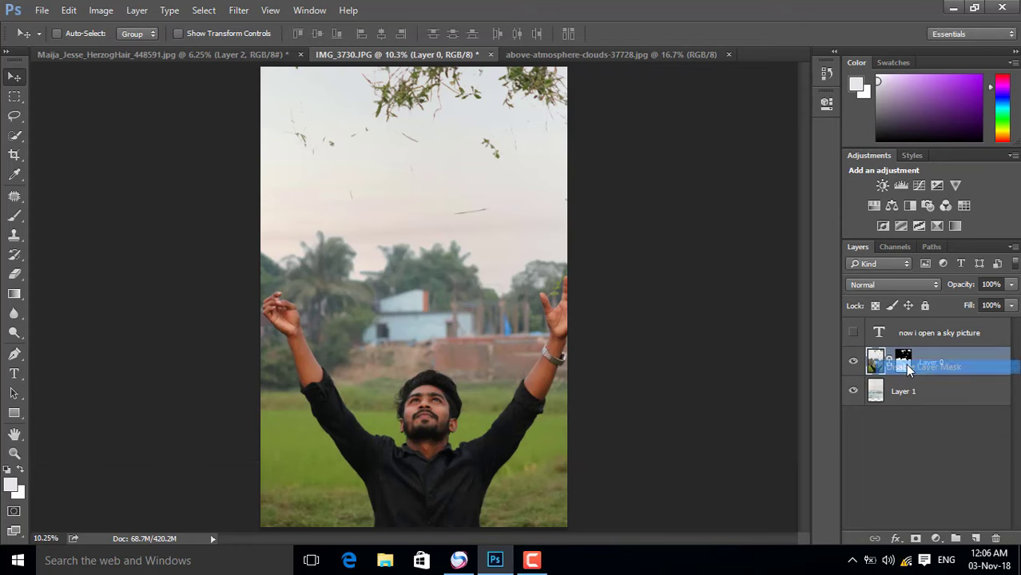
pyautogui.rightClick(905, 360)
pyautogui.click(908, 364)
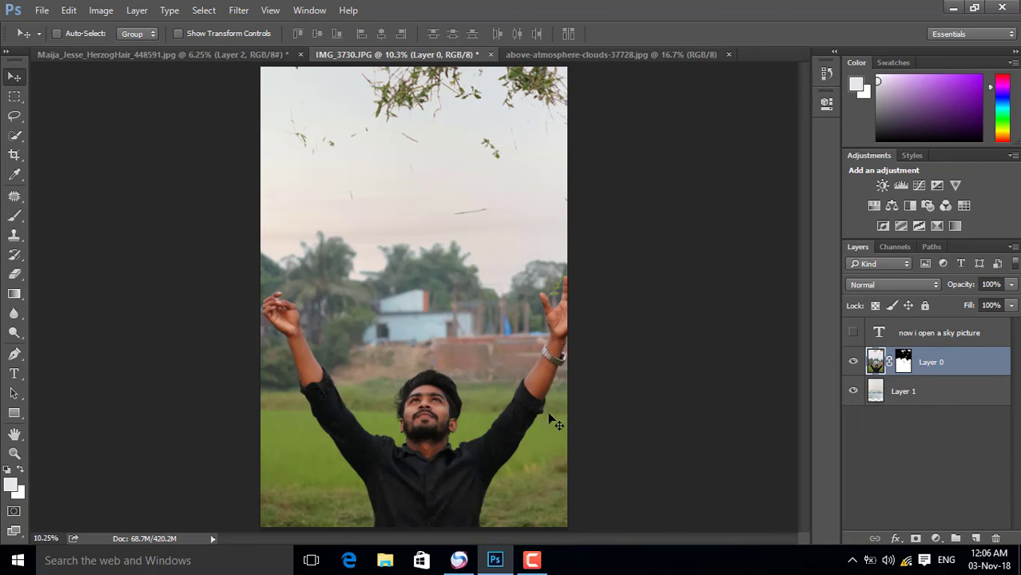
pyautogui.click(42, 10)
pyautogui.click(44, 38)
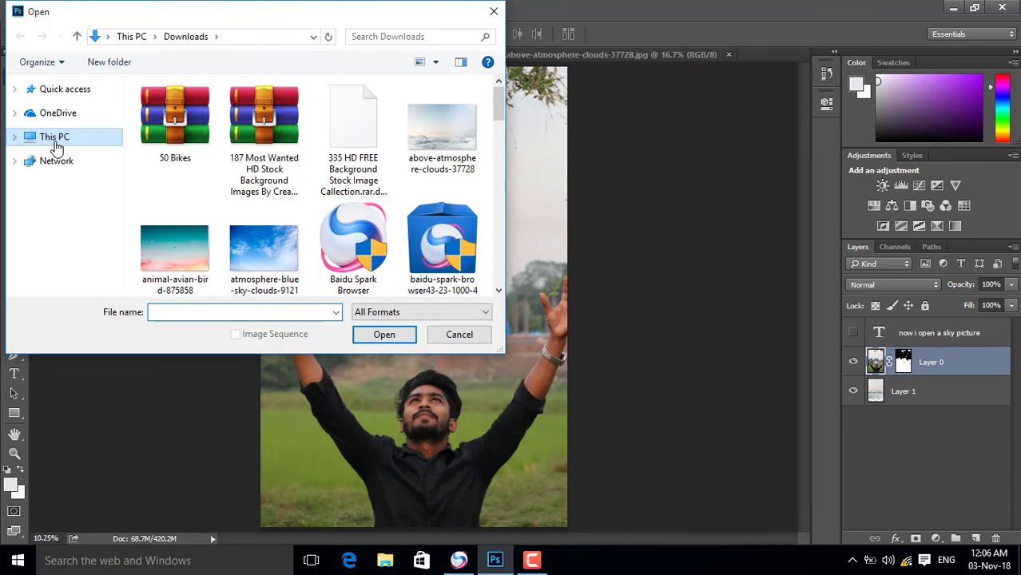
# - Open clouds-dawn-daylight-132721 from the Downloads file list
pyautogui.moveTo(501, 102)
pyautogui.mouseDown()
pyautogui.moveTo(506, 159)
pyautogui.moveTo(508, 147)
pyautogui.mouseUp()
pyautogui.click(340, 150)
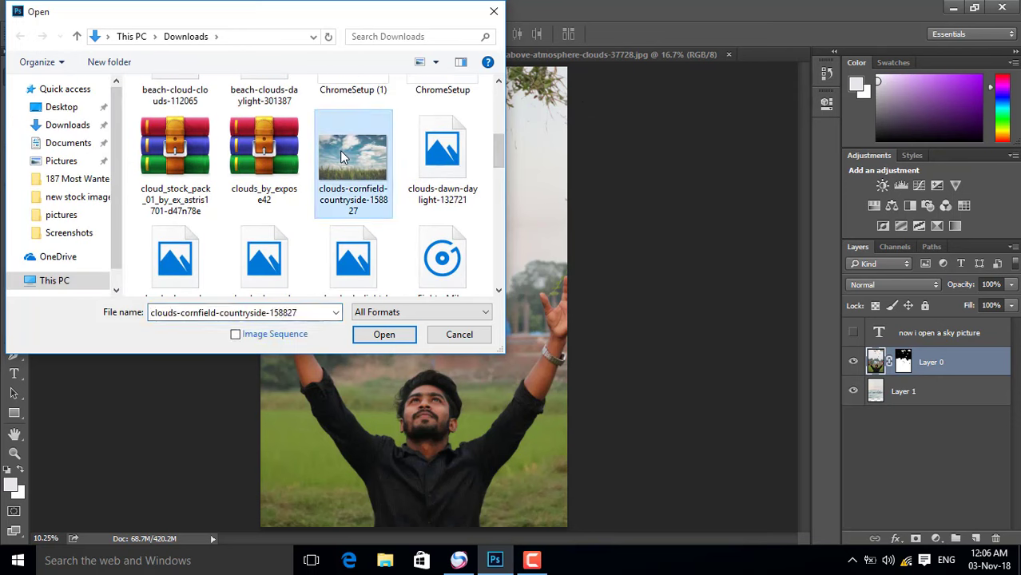
pyautogui.scroll(-1, 339, 150)
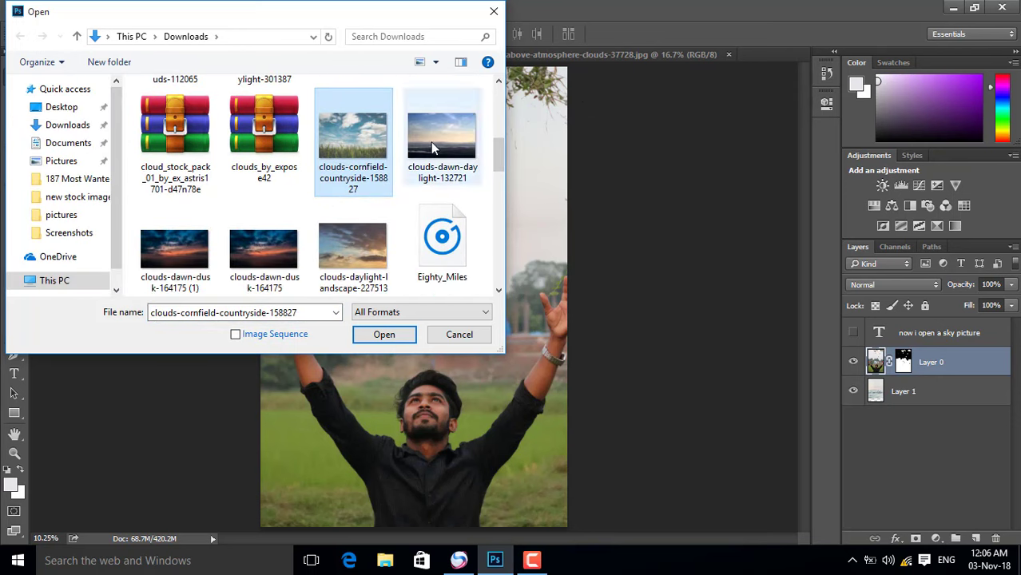
pyautogui.click(431, 142)
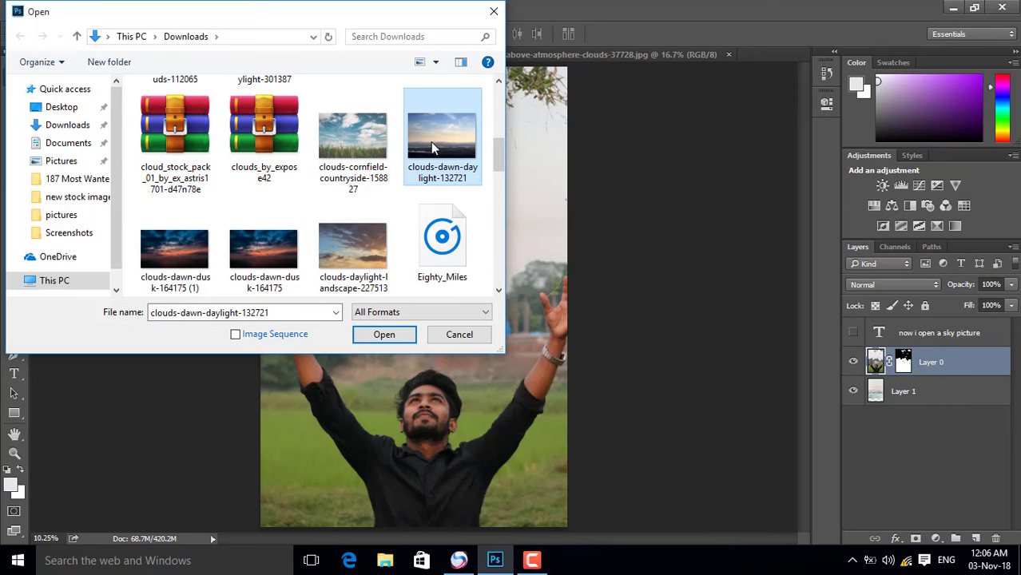
pyautogui.click(384, 334)
# - Copy the whole dawn sky into IMG_3730 as Layer 2, beneath Layer 0
pyautogui.click(15, 95)
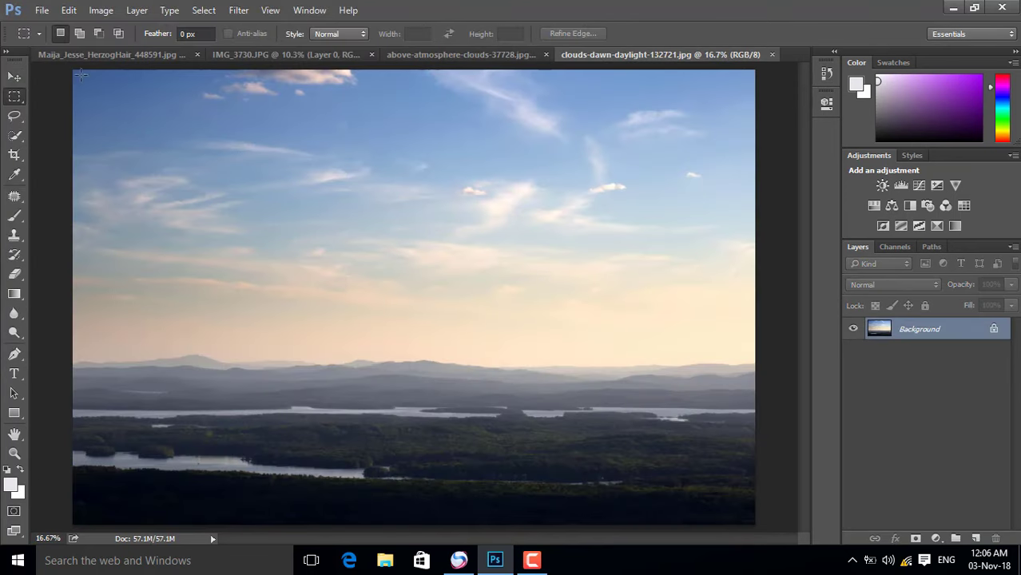
pyautogui.hotkey('ctrl', 'a')
pyautogui.press('v')
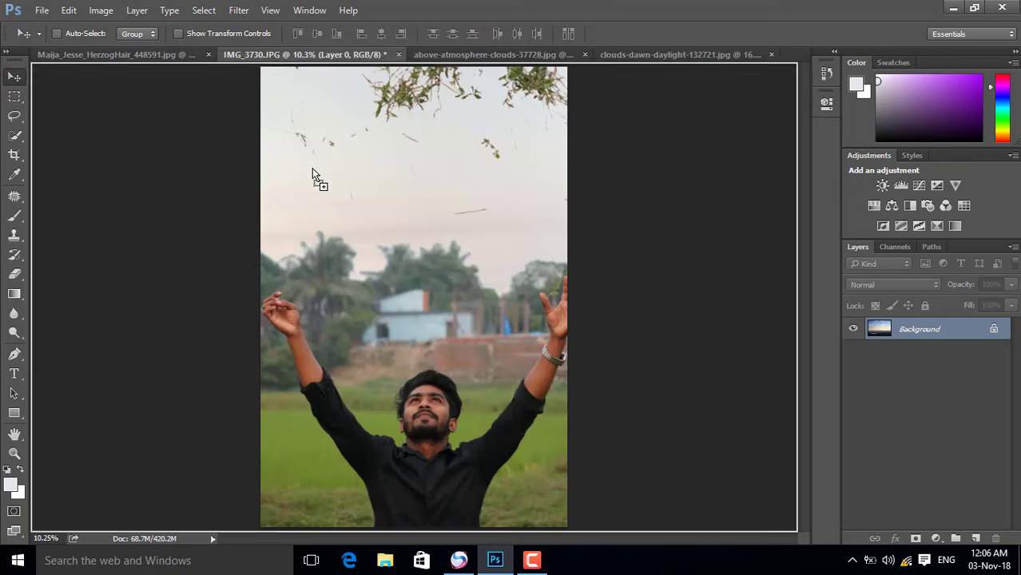
pyautogui.moveTo(237, 53); pyautogui.dragTo(312, 165)
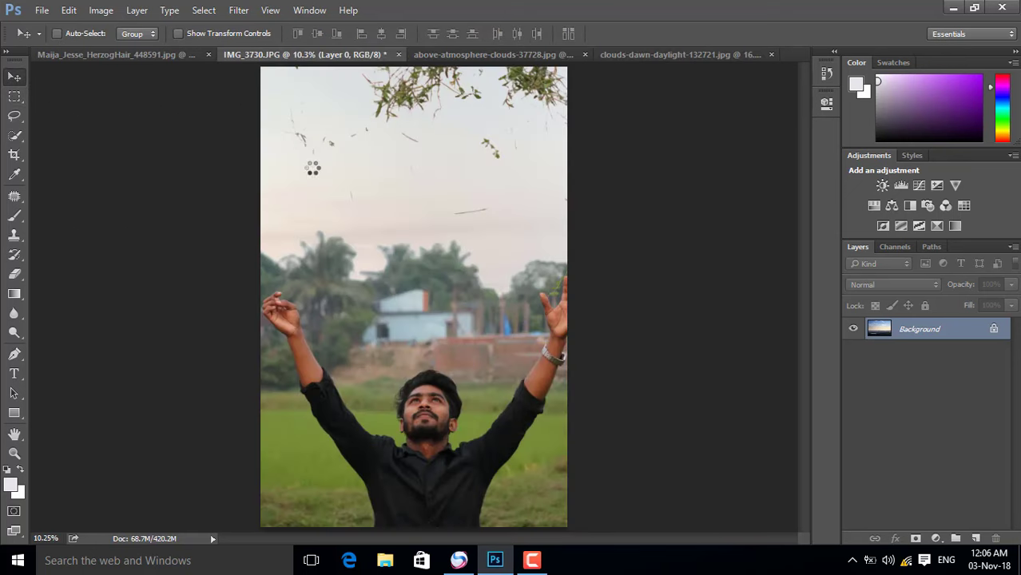
pyautogui.moveTo(988, 366); pyautogui.dragTo(974, 387)
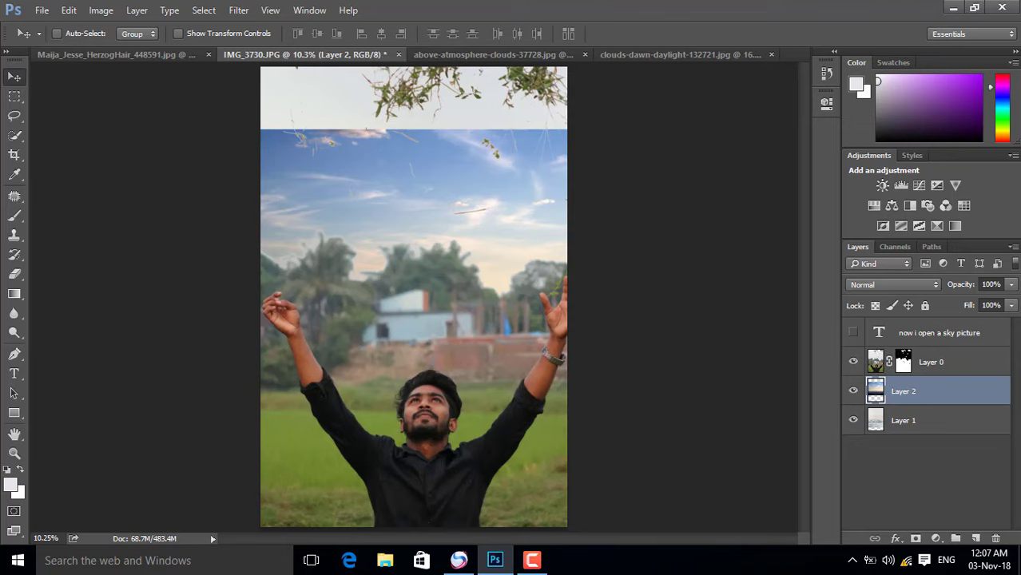
pyautogui.click(457, 560)
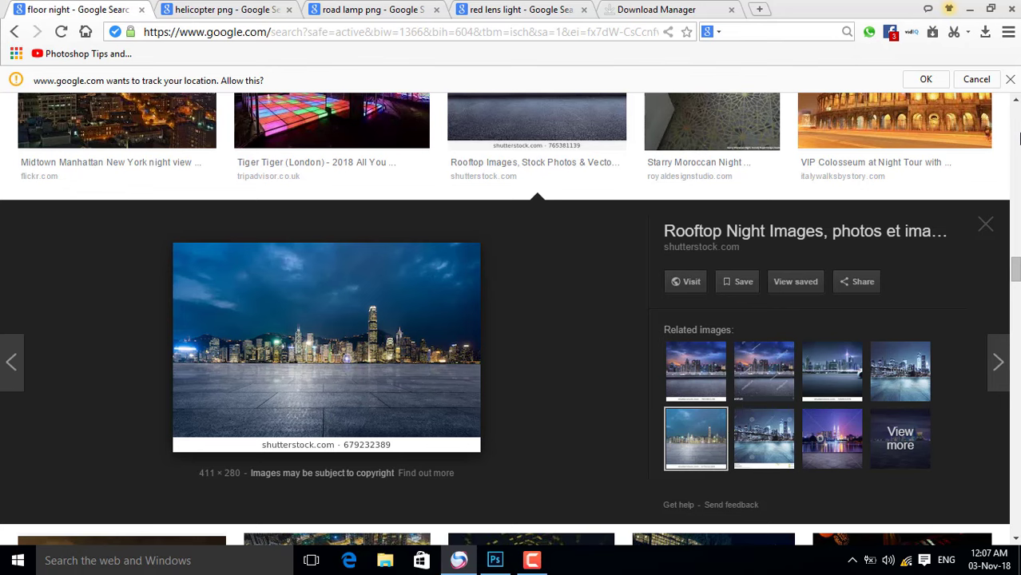
# - Replace the 'floor night' image search with 'branch of tree' and run it
pyautogui.scroll(5, 1019, 138)
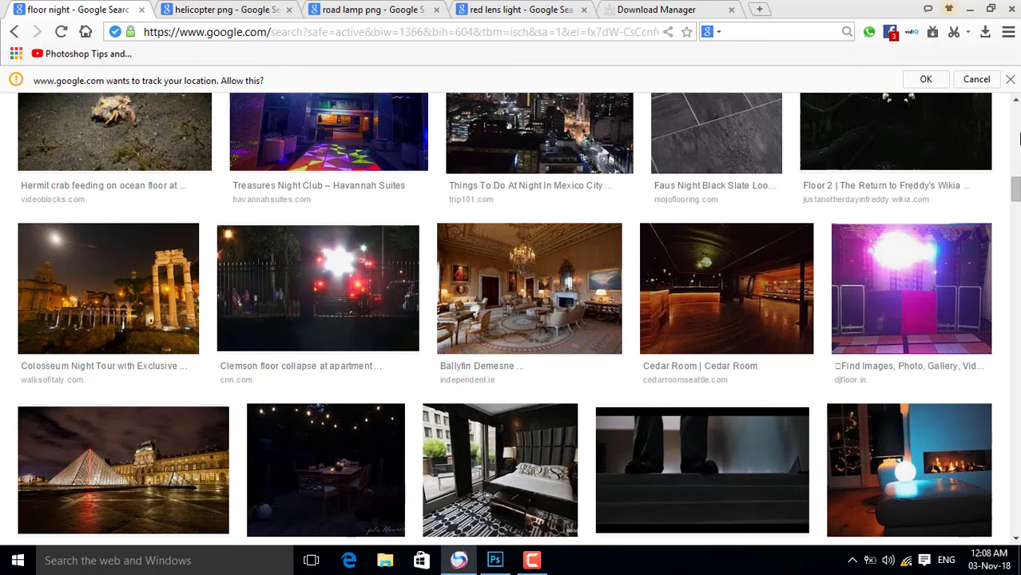
pyautogui.scroll(3, 564, 178)
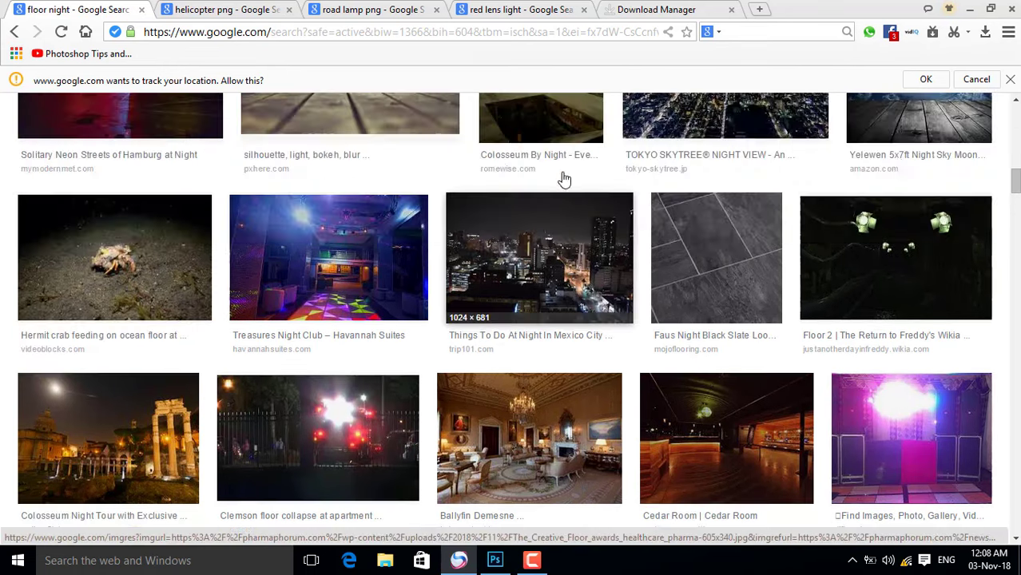
pyautogui.scroll(3, 564, 178)
pyautogui.scroll(5, 563, 178)
pyautogui.click(322, 128)
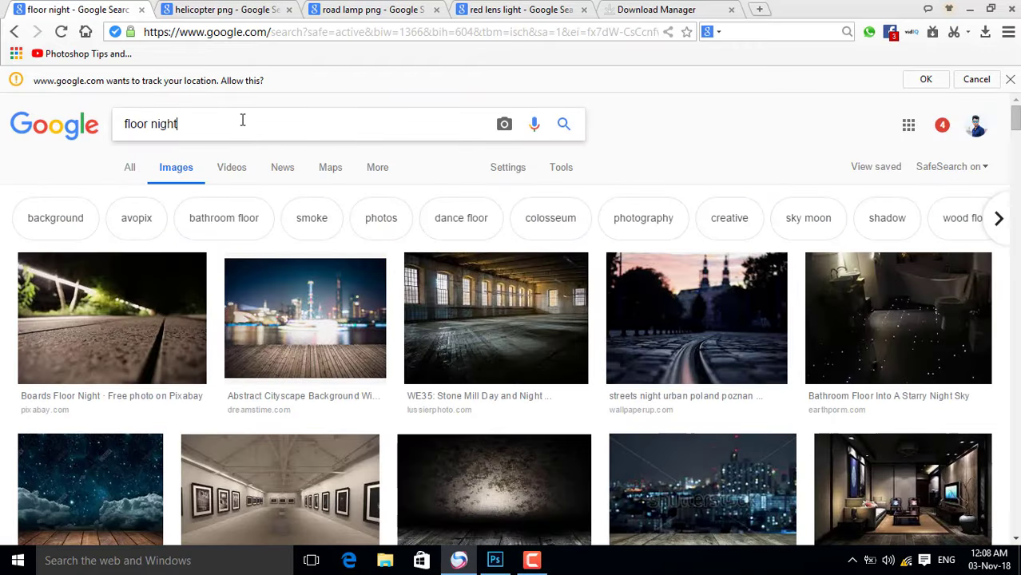
pyautogui.tripleClick(187, 131)
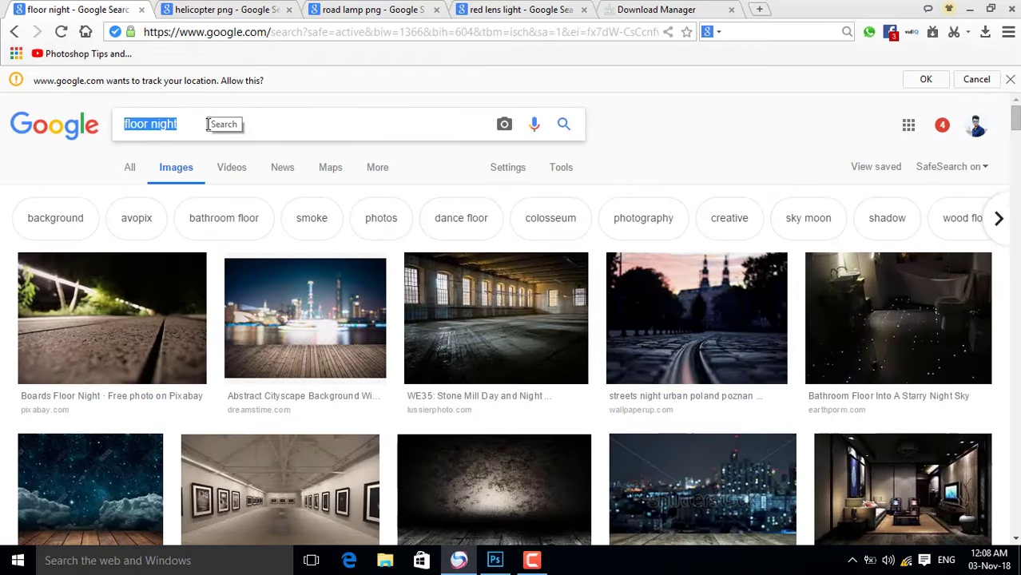
pyautogui.write('branch of')
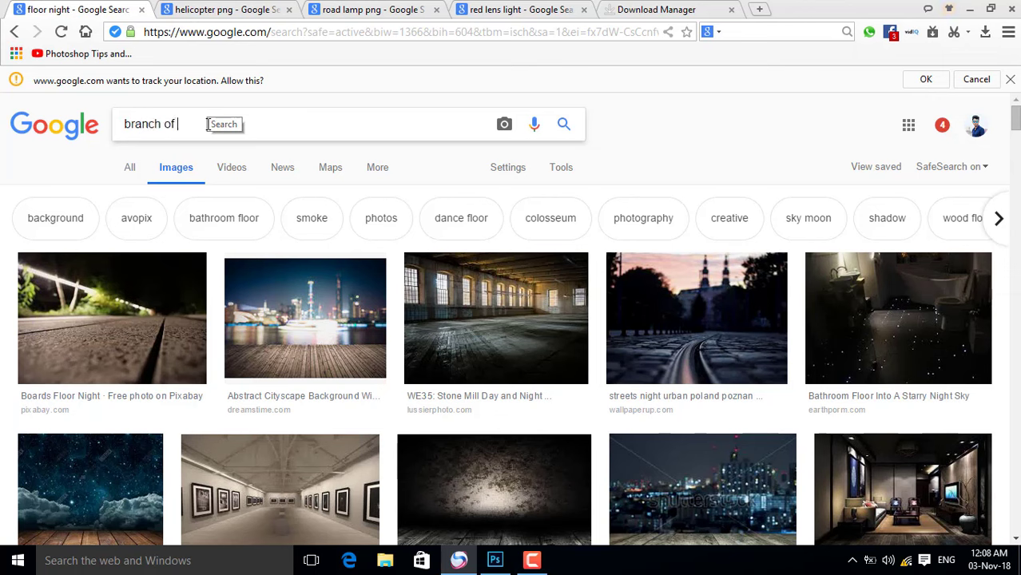
pyautogui.write('ee')
pyautogui.press('Return')
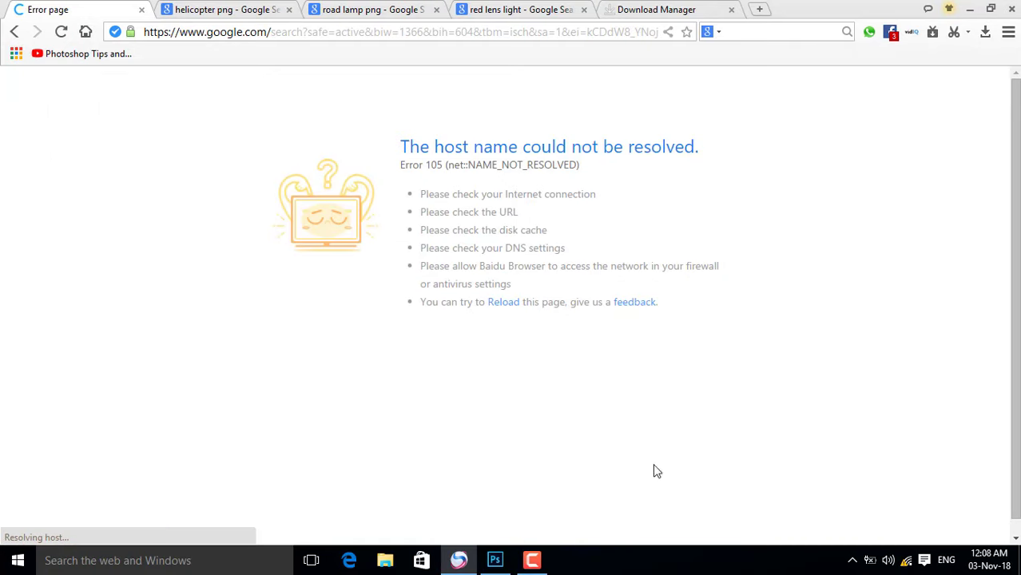
# - Move the dawn sky on Layer 2 up about 70 px and scale it to about 160%
pyautogui.click(495, 560)
pyautogui.moveTo(514, 258); pyautogui.dragTo(518, 225)
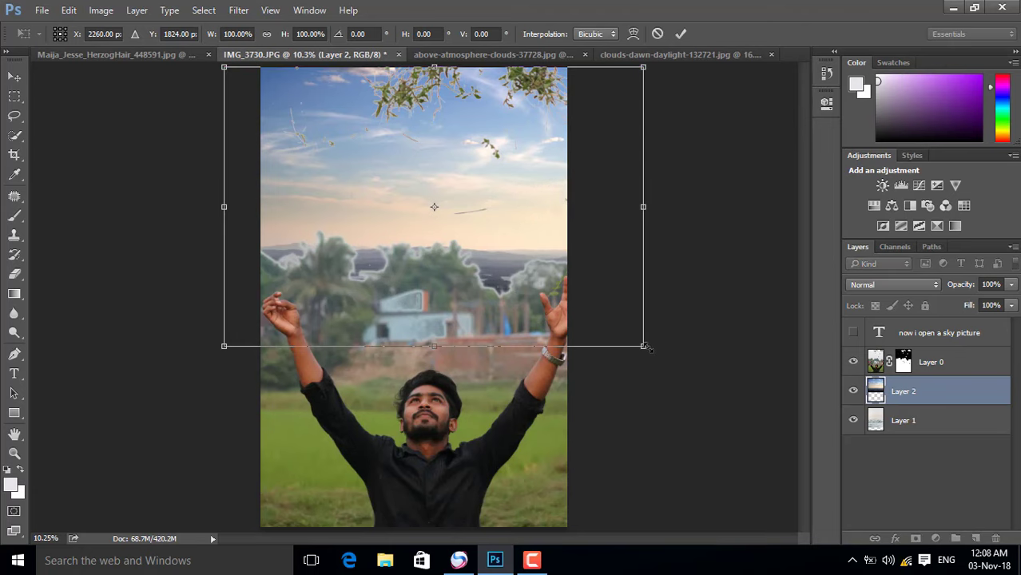
pyautogui.moveTo(646, 348); pyautogui.dragTo(703, 386)
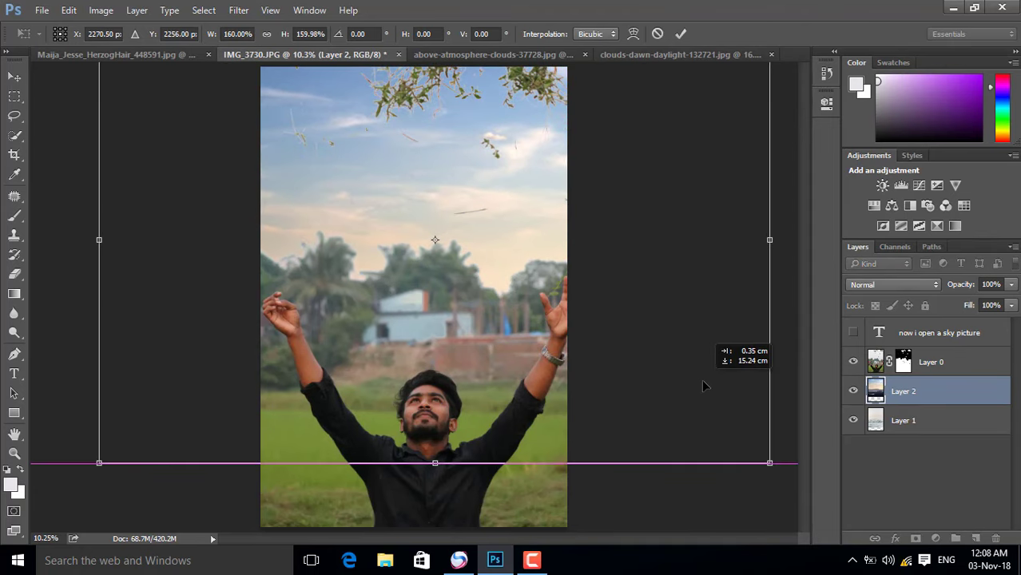
pyautogui.click(681, 34)
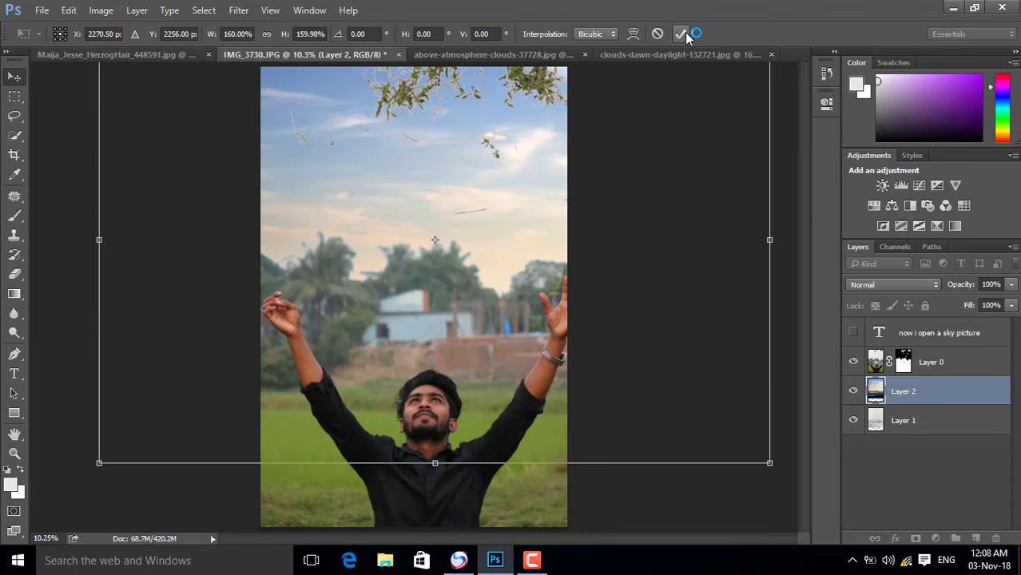
# - Target Layer 0's mask with the Eraser set to a 266 px brush
pyautogui.click(904, 361)
pyautogui.click(14, 274)
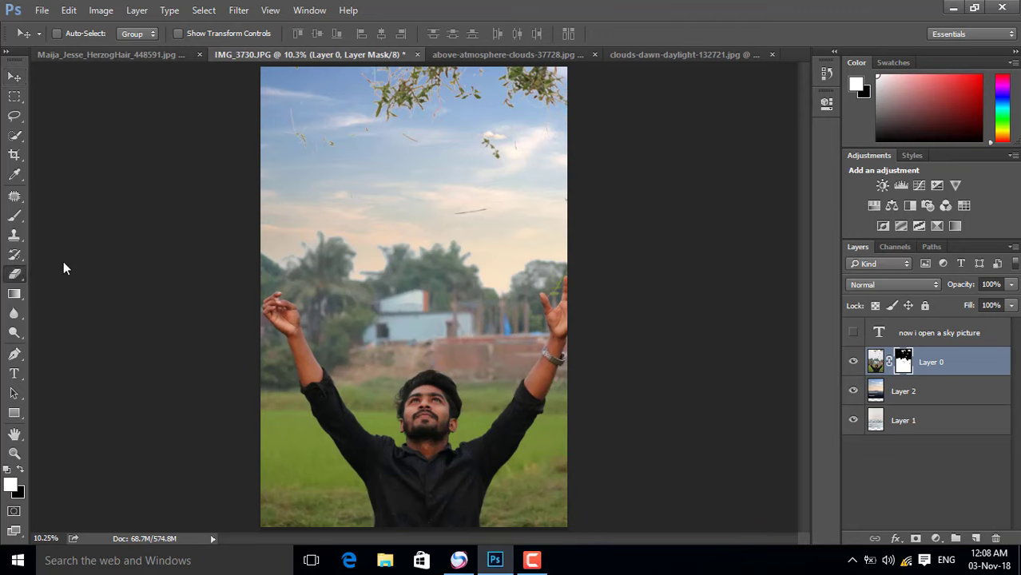
pyautogui.rightClick(320, 132)
pyautogui.click(458, 156)
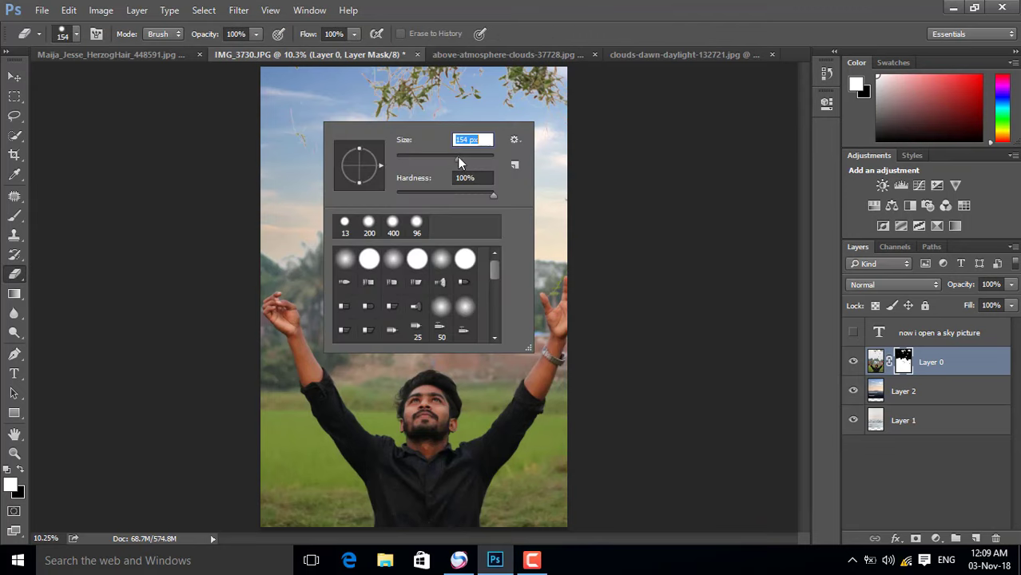
pyautogui.press('Return')
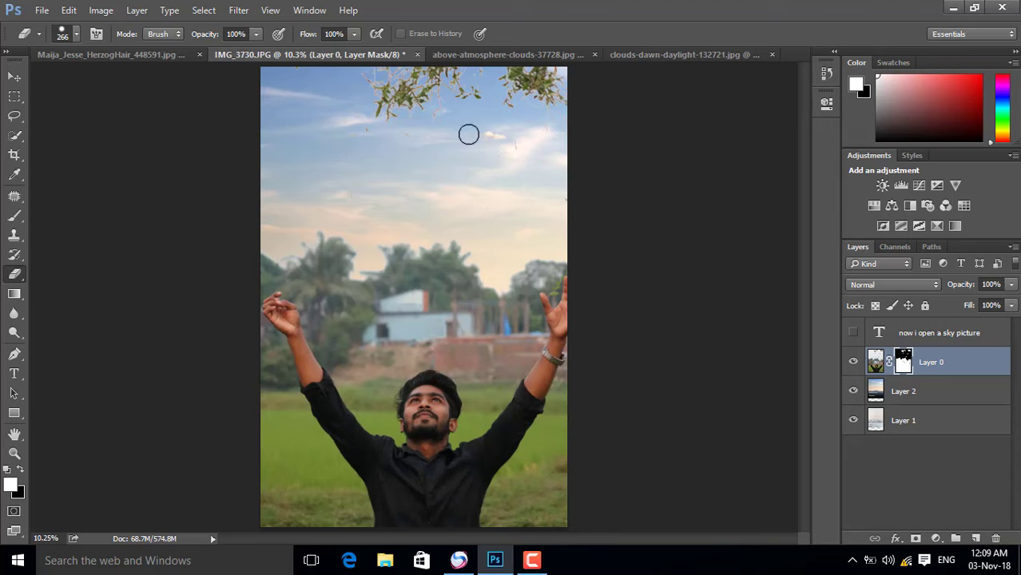
# - Erase the overhanging tree leaves at the top of the sky, then start File > Open
pyautogui.moveTo(419, 108)
pyautogui.mouseDown()
pyautogui.moveTo(362, 85)
pyautogui.moveTo(417, 121)
pyautogui.moveTo(508, 89)
pyautogui.mouseUp()
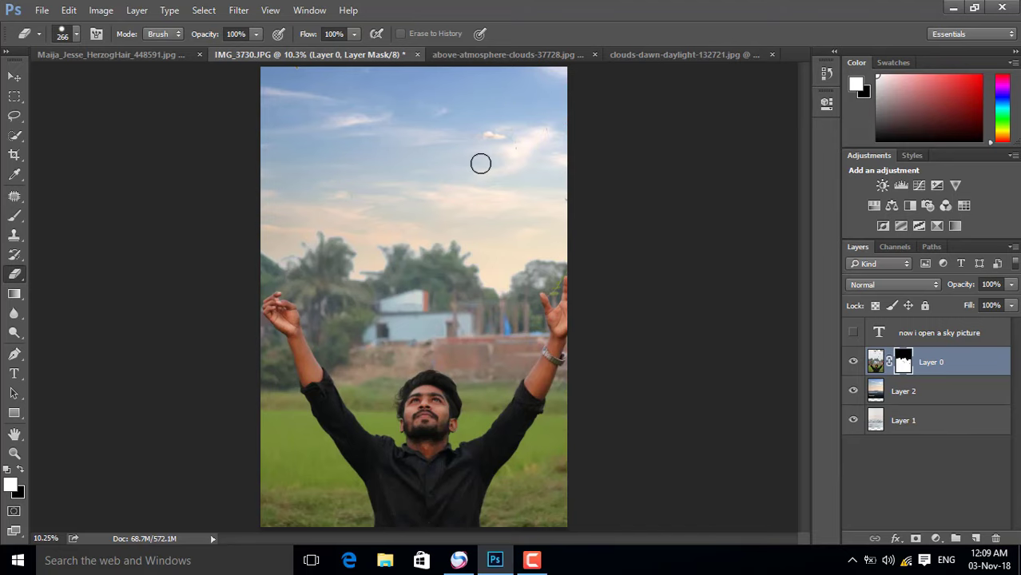
pyautogui.click(42, 10)
pyautogui.click(54, 38)
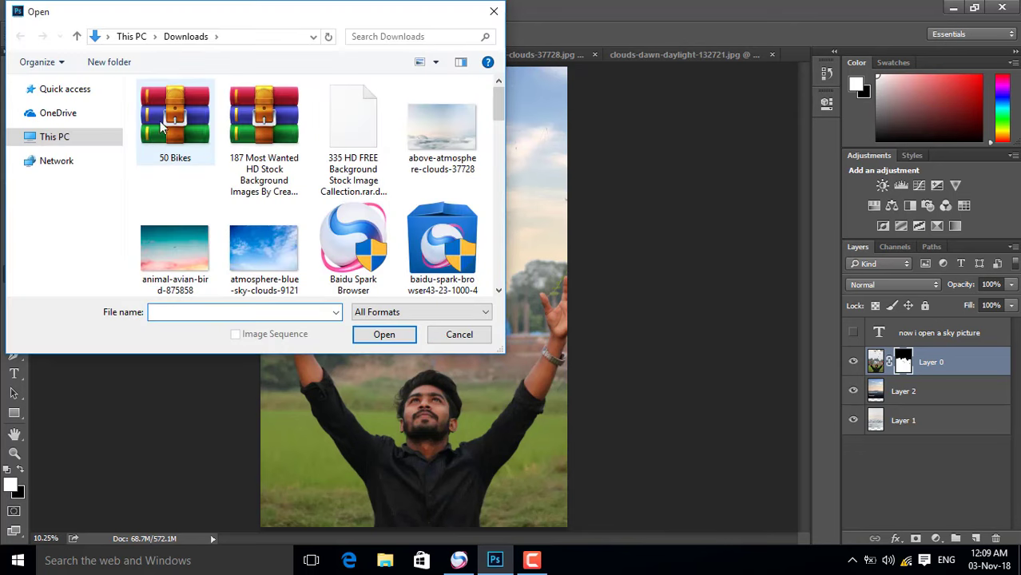
# - Open the kisspng falling-paper PNG from the Desktop
pyautogui.click(61, 107)
pyautogui.scroll(-5, 170, 235)
pyautogui.scroll(-5, 171, 236)
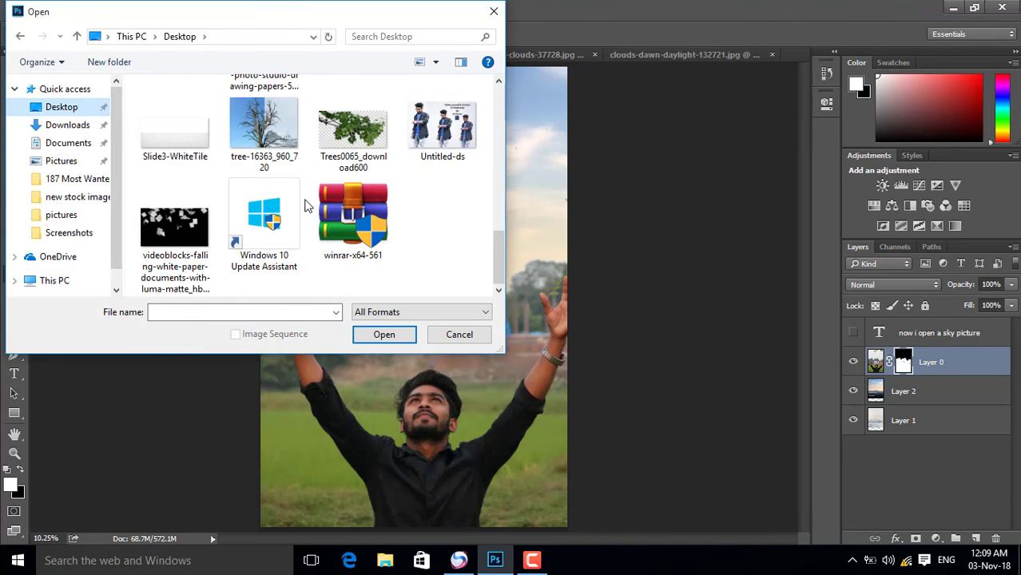
pyautogui.click(167, 238)
pyautogui.scroll(2, 276, 140)
pyautogui.scroll(-2, 276, 140)
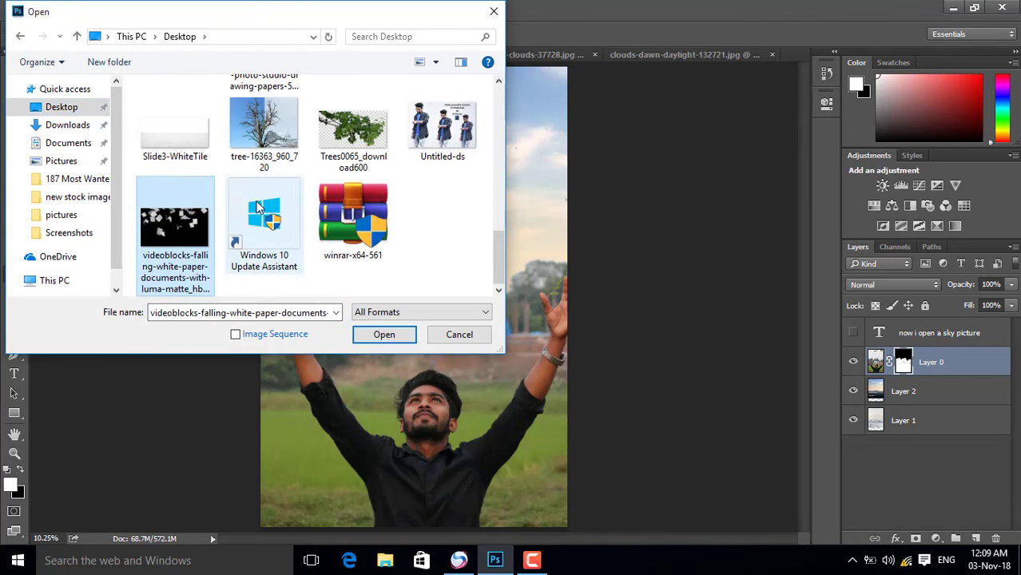
pyautogui.scroll(2, 276, 140)
pyautogui.click(278, 135)
pyautogui.moveTo(264, 135)
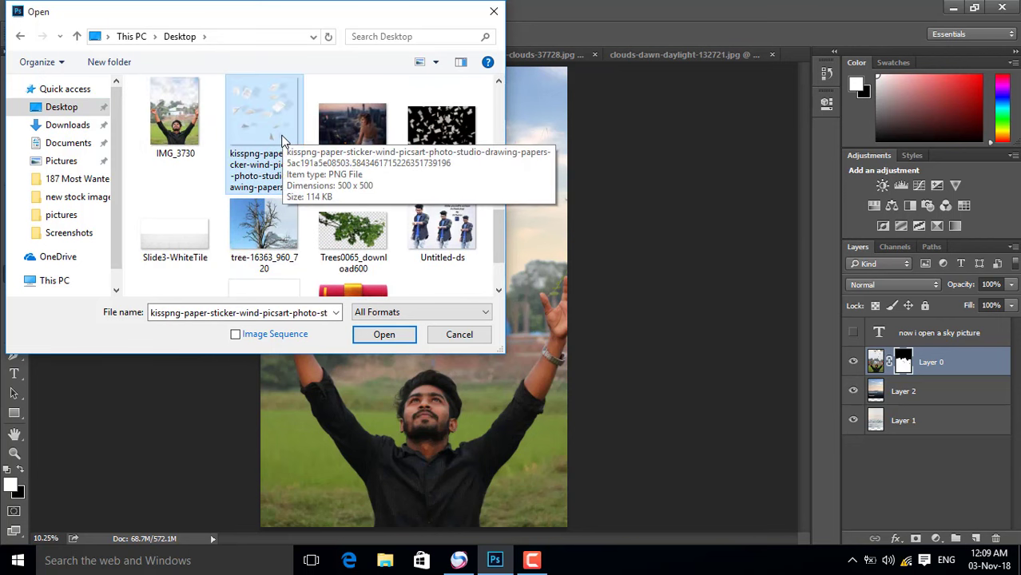
pyautogui.doubleClick(282, 139)
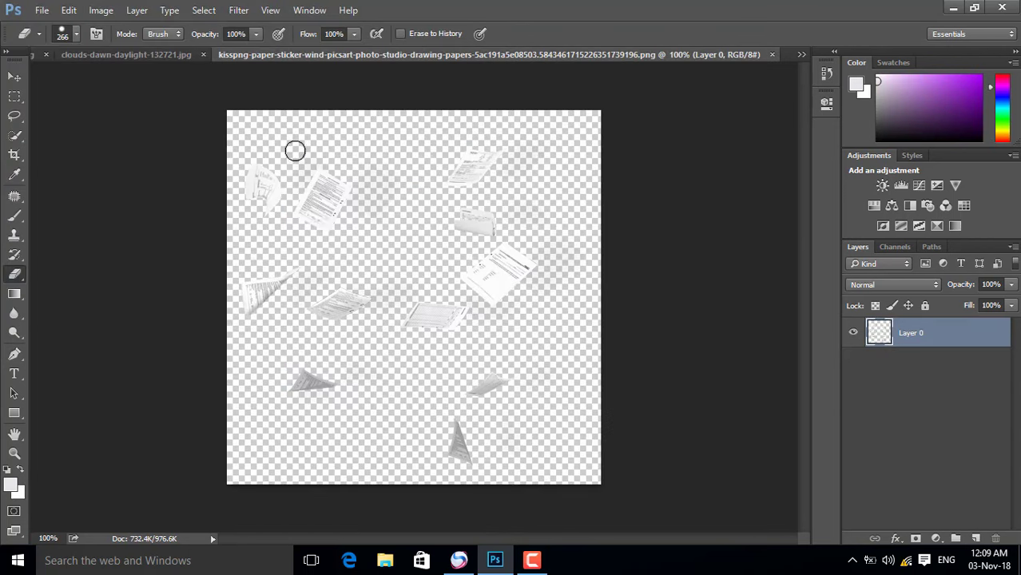
# - Drag the paper layer onto the IMG_3730 document
pyautogui.moveTo(328, 224); pyautogui.dragTo(92, 63)
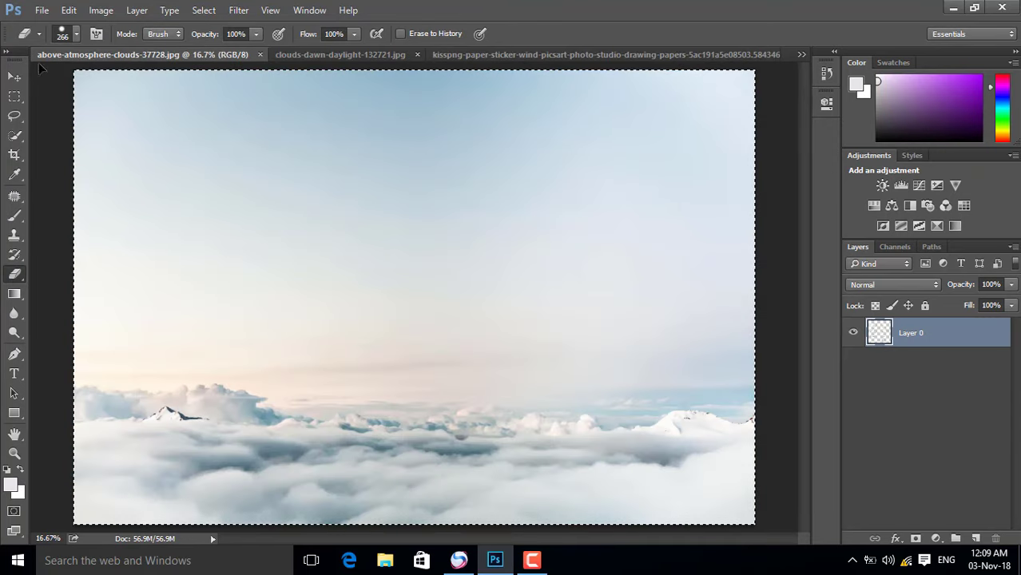
pyautogui.click(264, 54)
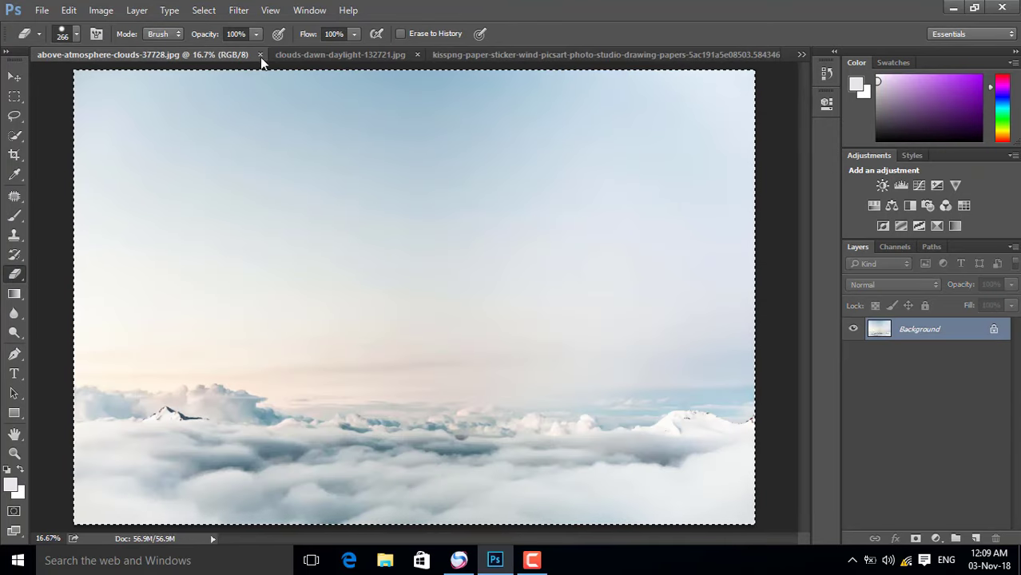
pyautogui.click(423, 55)
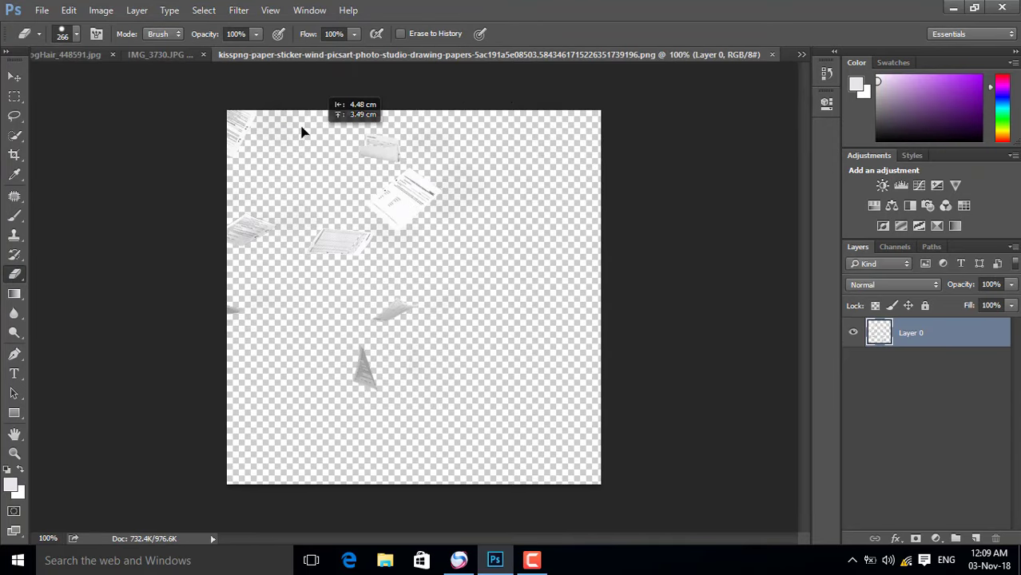
pyautogui.moveTo(298, 129); pyautogui.dragTo(176, 56)
pyautogui.click(174, 55)
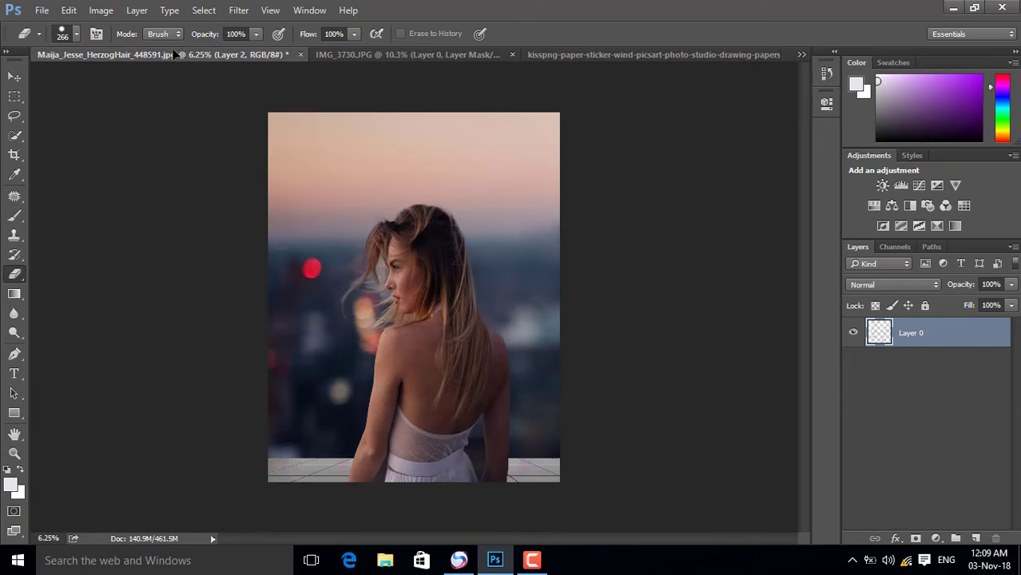
pyautogui.click(361, 54)
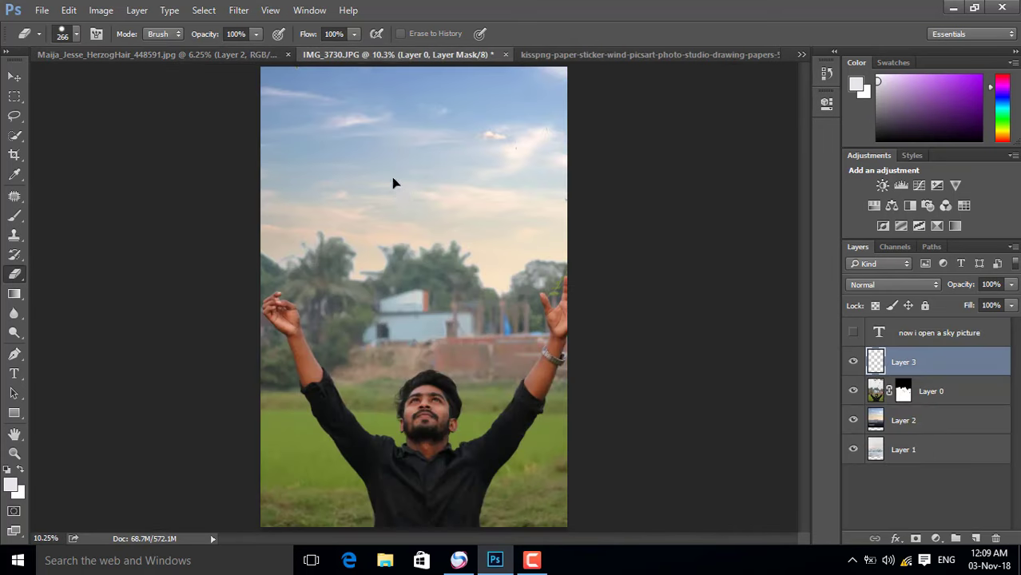
# - Paste the papers into the man's photo and scale them up to cover the sky
pyautogui.hotkey('ctrl', 'v')
pyautogui.hotkey('ctrl', 't')
pyautogui.moveTo(417, 221)
pyautogui.mouseDown()
pyautogui.moveTo(504, 356)
pyautogui.moveTo(462, 256)
pyautogui.moveTo(492, 291)
pyautogui.mouseUp()
pyautogui.press('Return')
pyautogui.press('e')
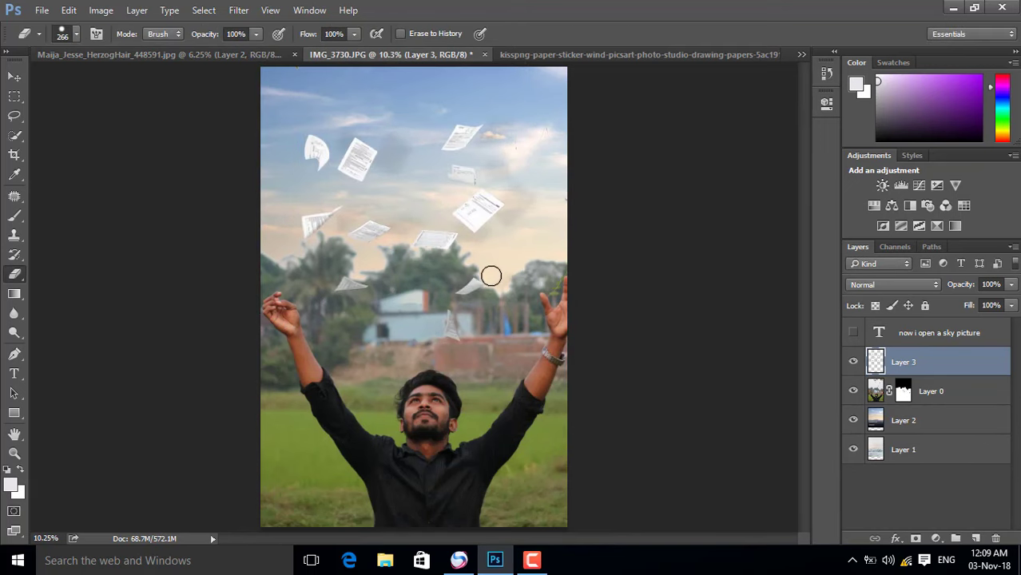
# - Duplicate the paper layer, rotate the copy about -25.8° and move it lower
pyautogui.hotkey('ctrl', 'j')
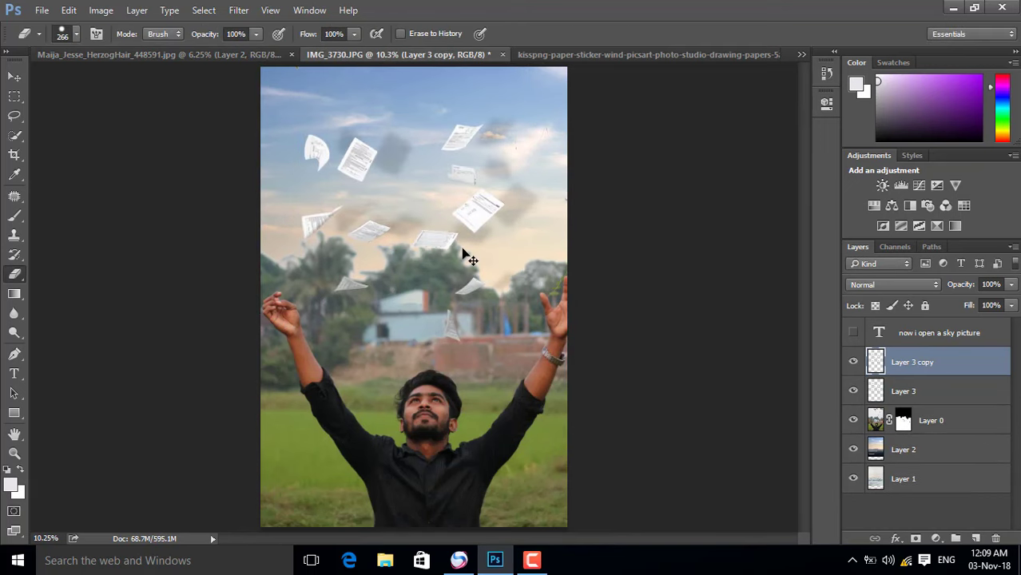
pyautogui.hotkey('ctrl', 't')
pyautogui.moveTo(572, 264)
pyautogui.mouseDown()
pyautogui.moveTo(581, 182)
pyautogui.moveTo(559, 181)
pyautogui.mouseUp()
pyautogui.moveTo(502, 254); pyautogui.dragTo(502, 319)
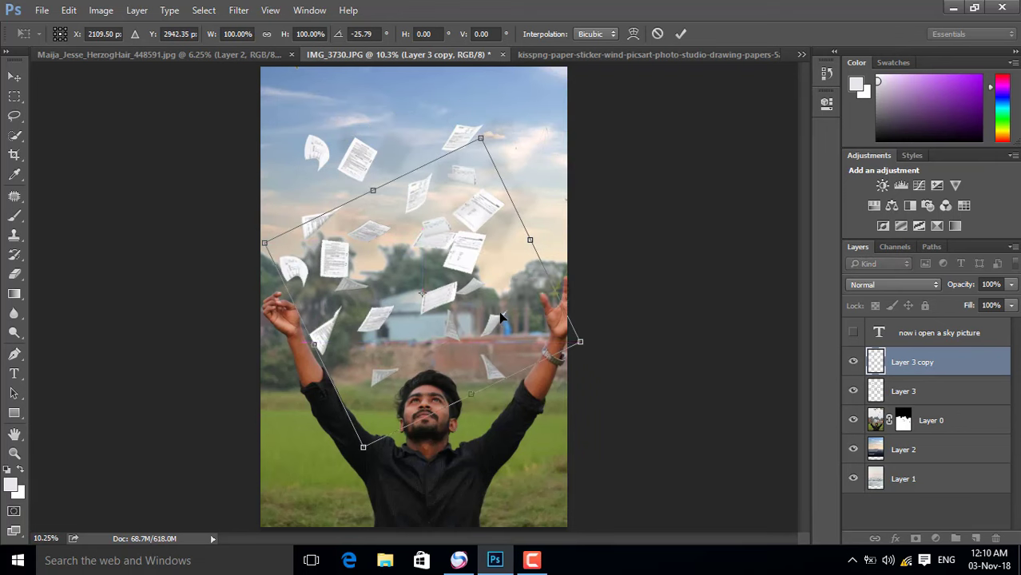
pyautogui.press('e')
pyautogui.press('Return')
# - Warp the paper copy into a curve that spreads the papers out
pyautogui.hotkey('ctrl', 't')
pyautogui.rightClick(477, 273)
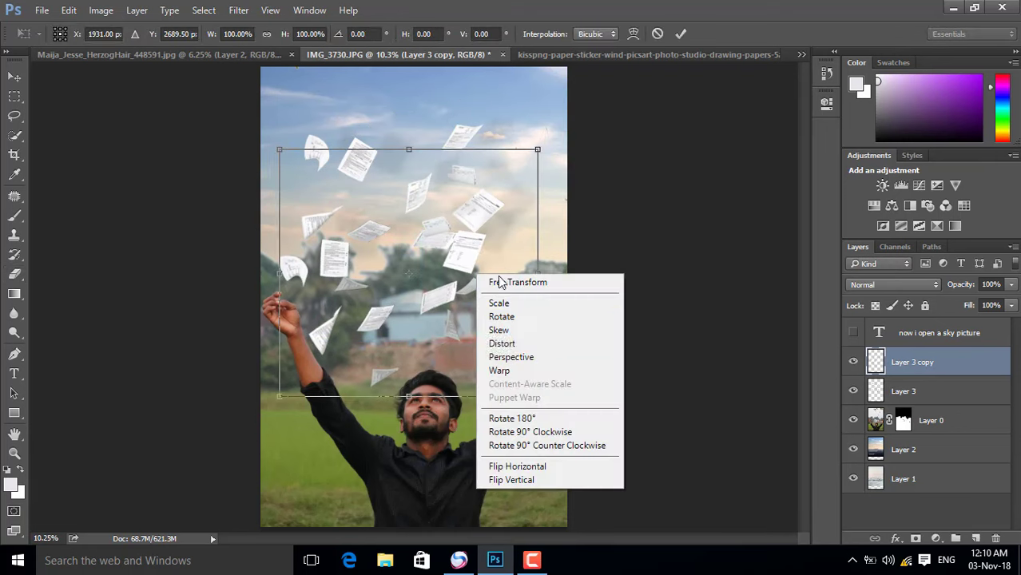
pyautogui.click(504, 366)
pyautogui.moveTo(492, 238)
pyautogui.mouseDown()
pyautogui.moveTo(541, 262)
pyautogui.moveTo(364, 232)
pyautogui.mouseUp()
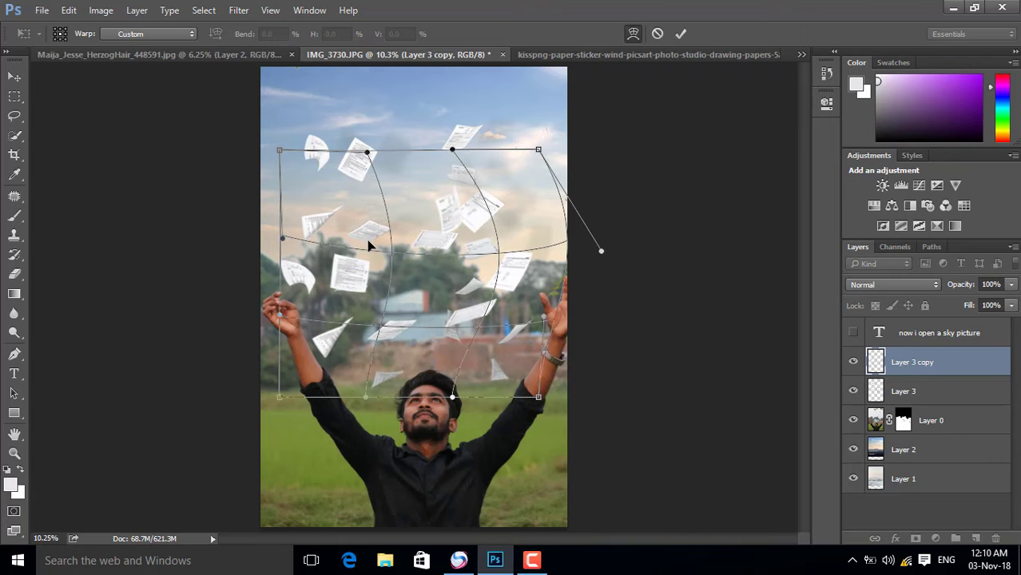
pyautogui.moveTo(367, 240)
pyautogui.mouseDown()
pyautogui.moveTo(361, 201)
pyautogui.moveTo(323, 133)
pyautogui.moveTo(239, 83)
pyautogui.mouseUp()
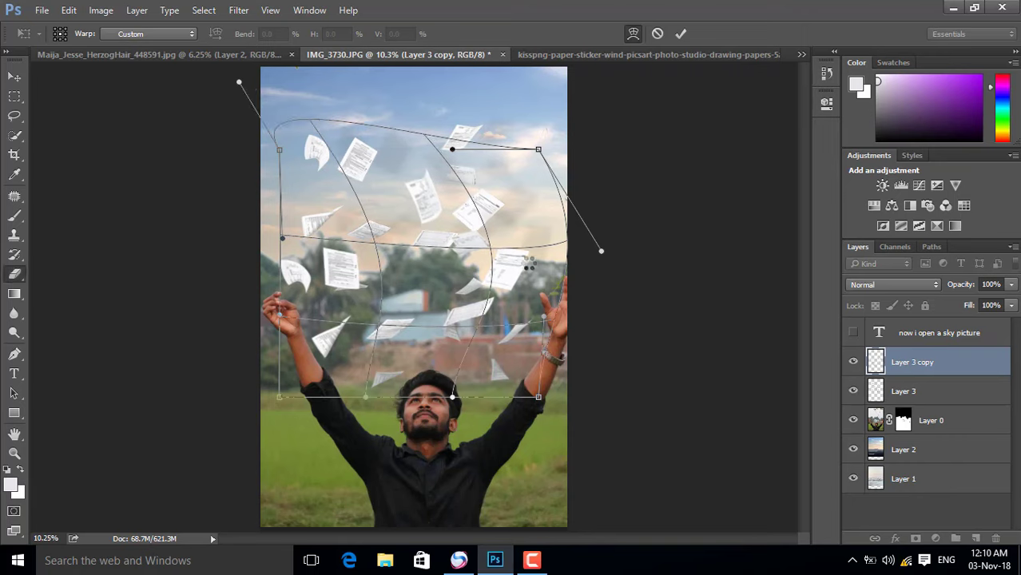
pyautogui.press('Return')
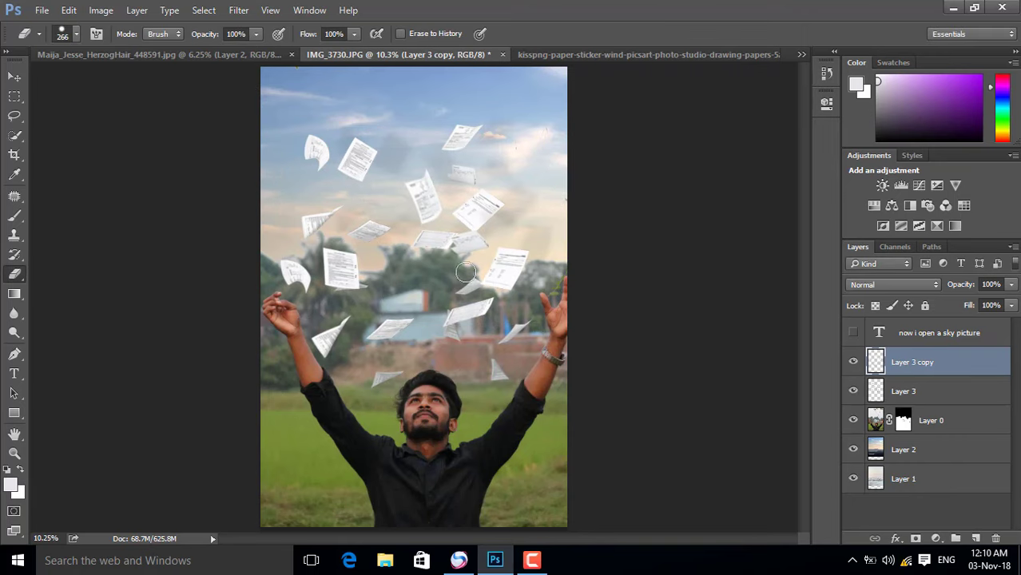
pyautogui.keyDown('shift'); pyautogui.click(974, 392); pyautogui.keyUp('shift')
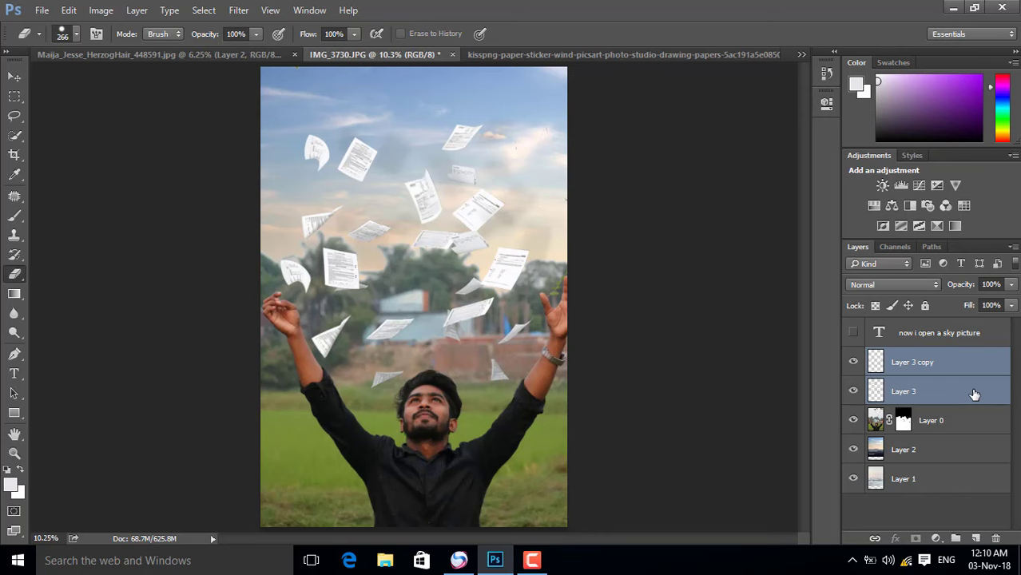
# - Merge the two paper layers into one
pyautogui.hotkey('ctrl', 'e')
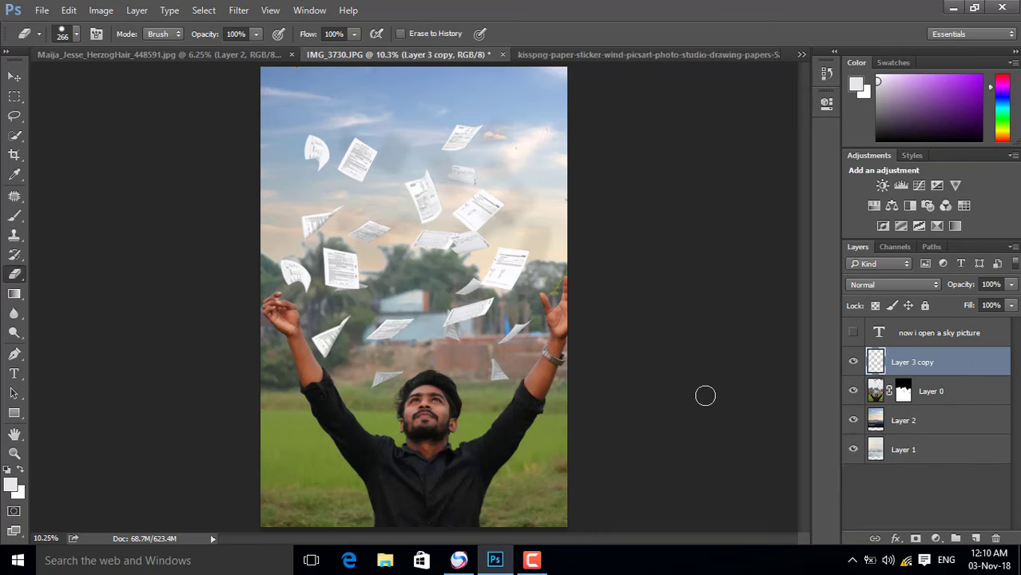
pyautogui.hotkey('ctrl', 't')
pyautogui.press('Return')
# - Duplicate the papers, scale the copy to about 78%, flip it horizontally and position it
pyautogui.hotkey('ctrl', 'j')
pyautogui.hotkey('ctrl', 't')
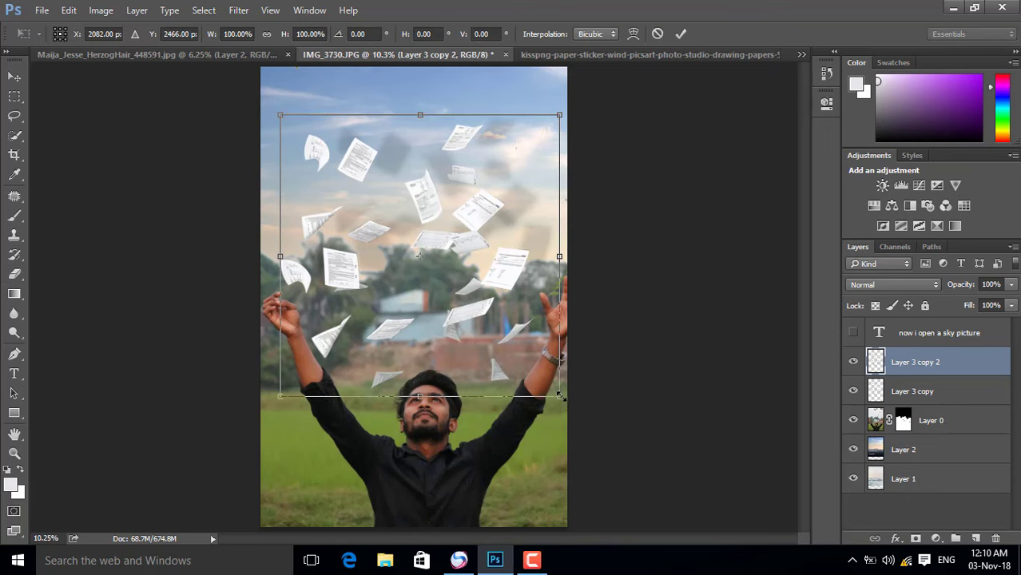
pyautogui.moveTo(561, 395)
pyautogui.mouseDown()
pyautogui.moveTo(477, 314)
pyautogui.moveTo(446, 324)
pyautogui.mouseUp()
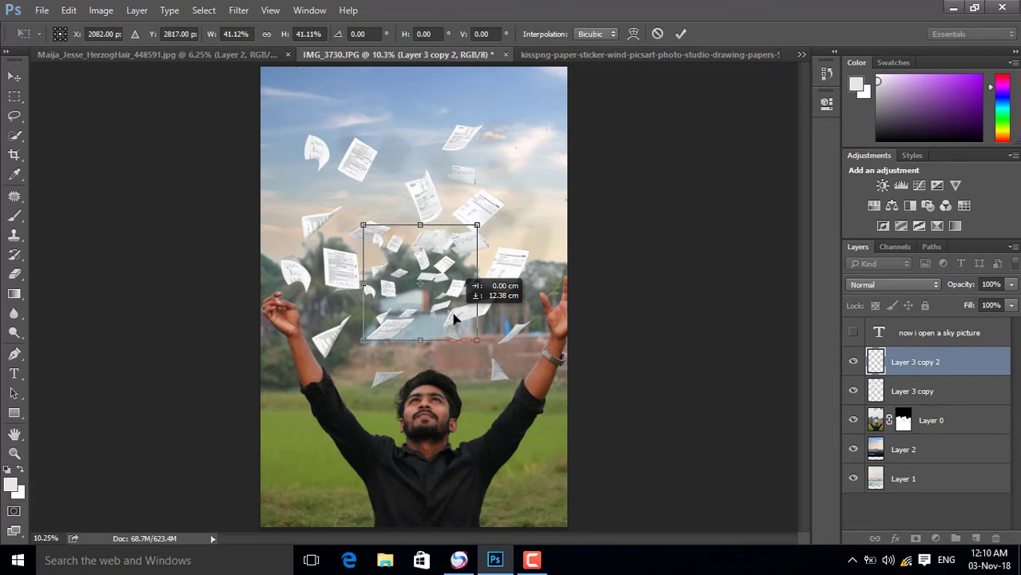
pyautogui.moveTo(355, 230); pyautogui.dragTo(303, 169)
pyautogui.moveTo(479, 320)
pyautogui.mouseDown()
pyautogui.moveTo(564, 370)
pyautogui.moveTo(564, 357)
pyautogui.mouseUp()
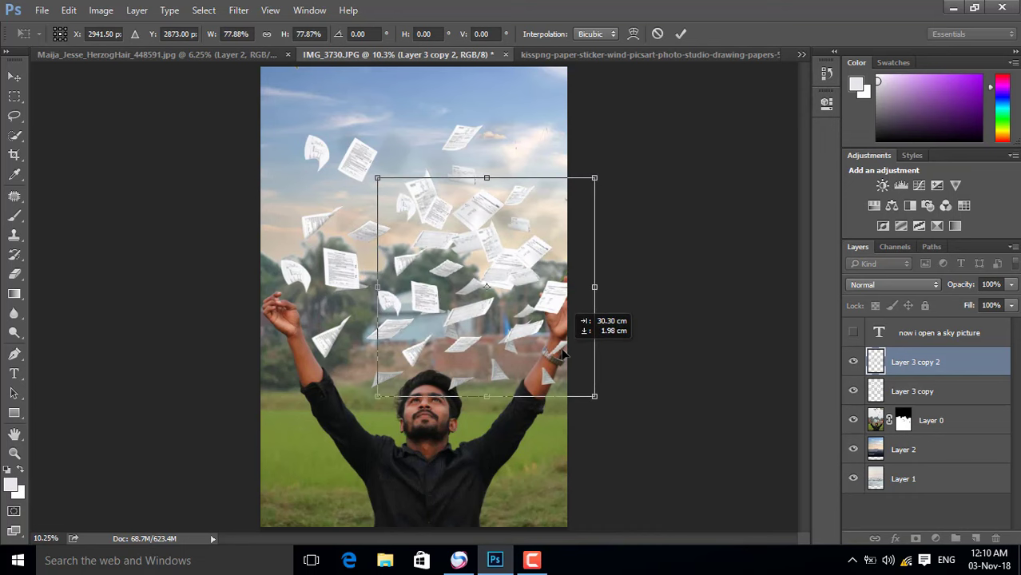
pyautogui.rightClick(468, 342)
pyautogui.click(499, 311)
pyautogui.moveTo(499, 311); pyautogui.dragTo(468, 308)
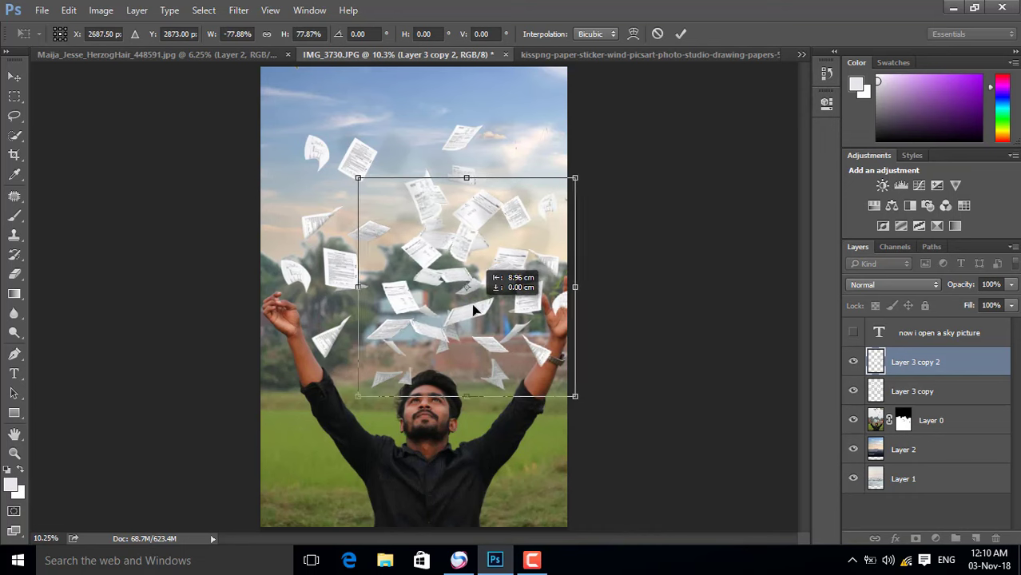
pyautogui.press('e')
# - Erase overlapping papers at the centre and right, then nudge the papers layer into place
pyautogui.press('Return')
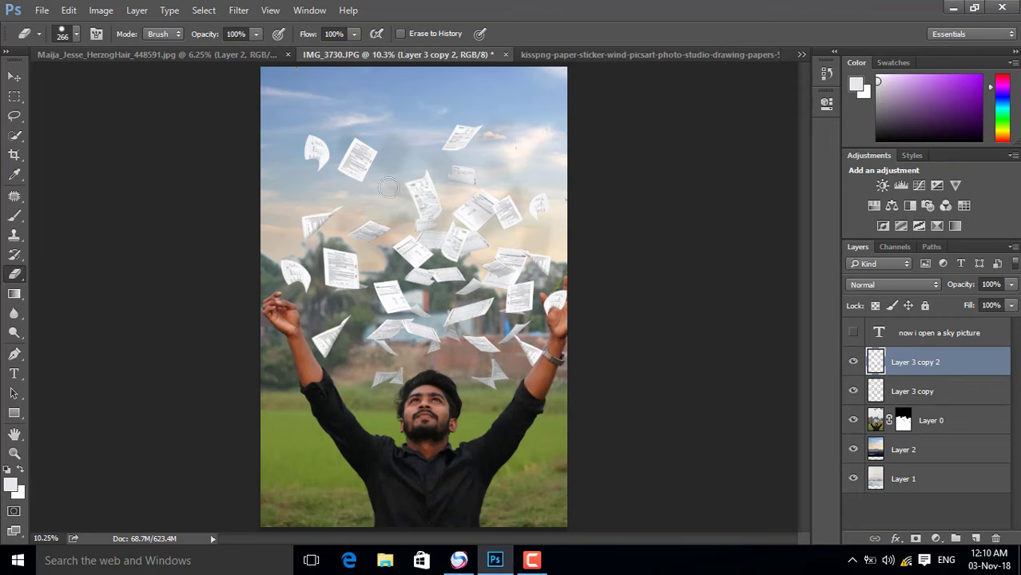
pyautogui.moveTo(486, 230); pyautogui.dragTo(385, 195)
pyautogui.moveTo(596, 208); pyautogui.dragTo(526, 362)
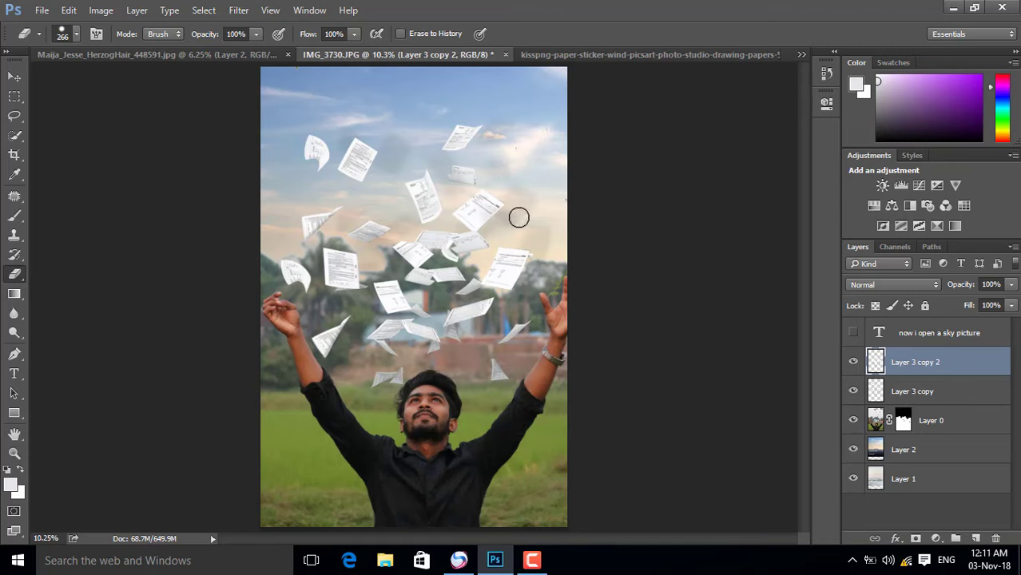
pyautogui.moveTo(458, 300)
pyautogui.mouseDown()
pyautogui.moveTo(461, 316)
pyautogui.moveTo(431, 283)
pyautogui.mouseUp()
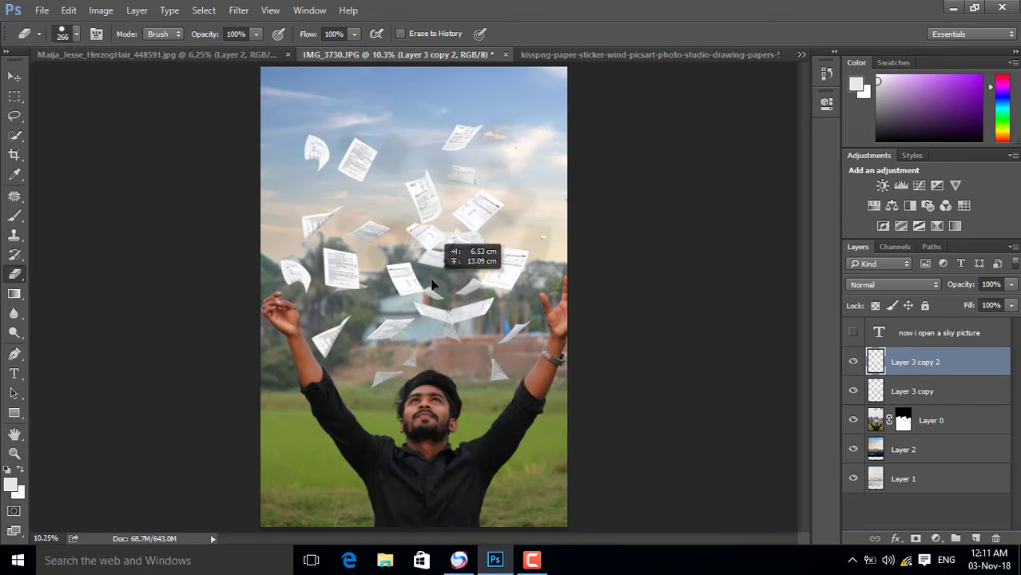
pyautogui.moveTo(432, 284); pyautogui.dragTo(424, 272)
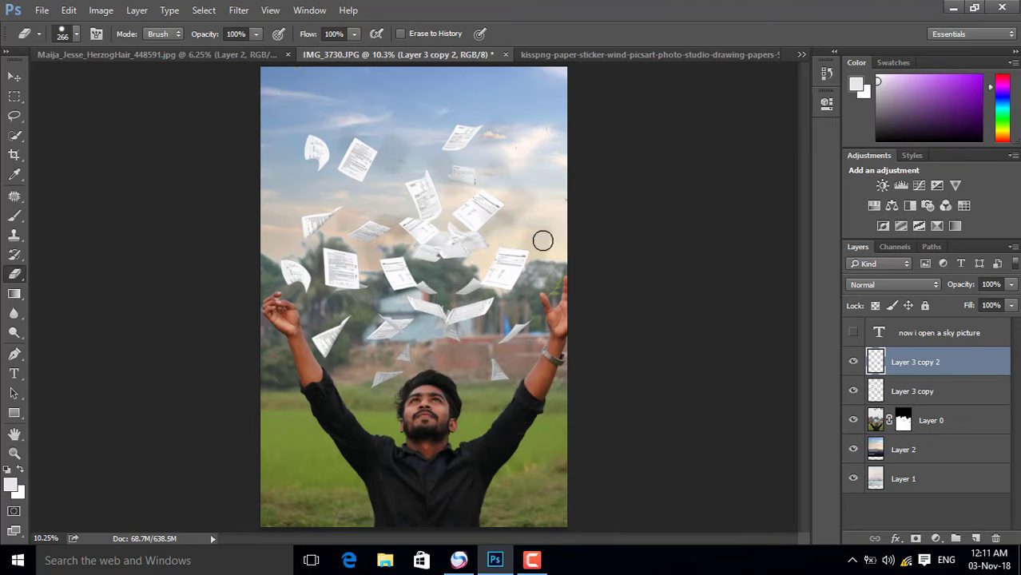
pyautogui.keyDown('shift'); pyautogui.click(899, 392); pyautogui.keyUp('shift')
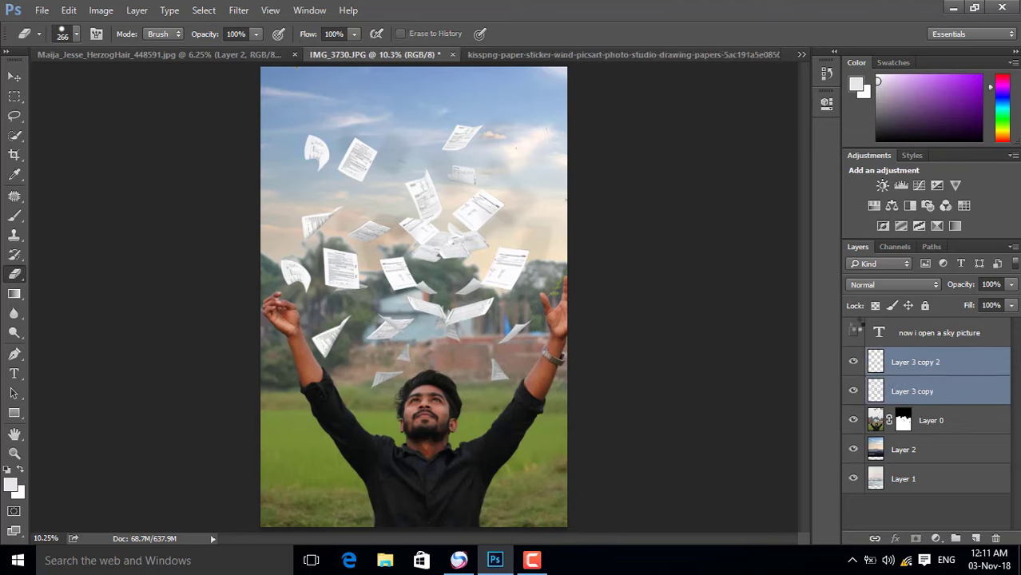
# - Merge the paper layers, then merge them with Layer 0 and Layer 2
pyautogui.hotkey('ctrl', 'e')
pyautogui.moveTo(464, 318); pyautogui.dragTo(472, 321)
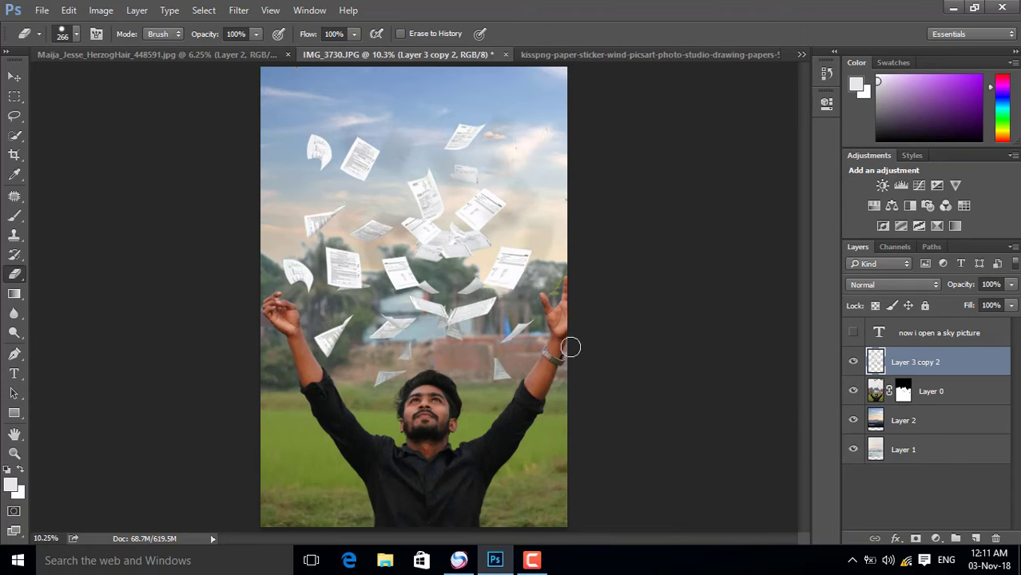
pyautogui.keyDown('shift'); pyautogui.click(944, 396); pyautogui.keyUp('shift')
pyautogui.keyDown('shift'); pyautogui.click(943, 417); pyautogui.keyUp('shift')
pyautogui.moveTo(943, 416); pyautogui.dragTo(935, 361)
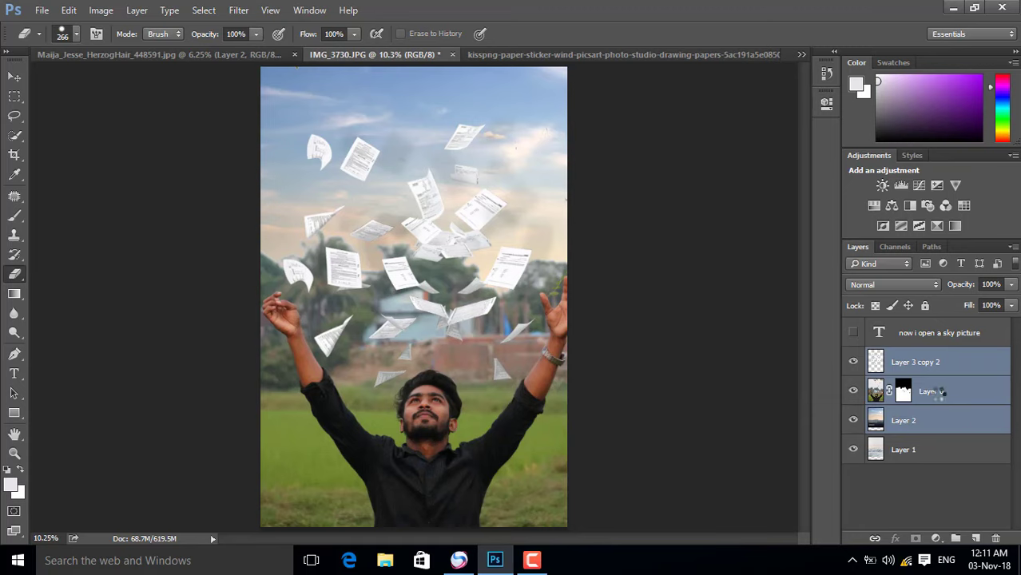
pyautogui.hotkey('ctrl', 'e')
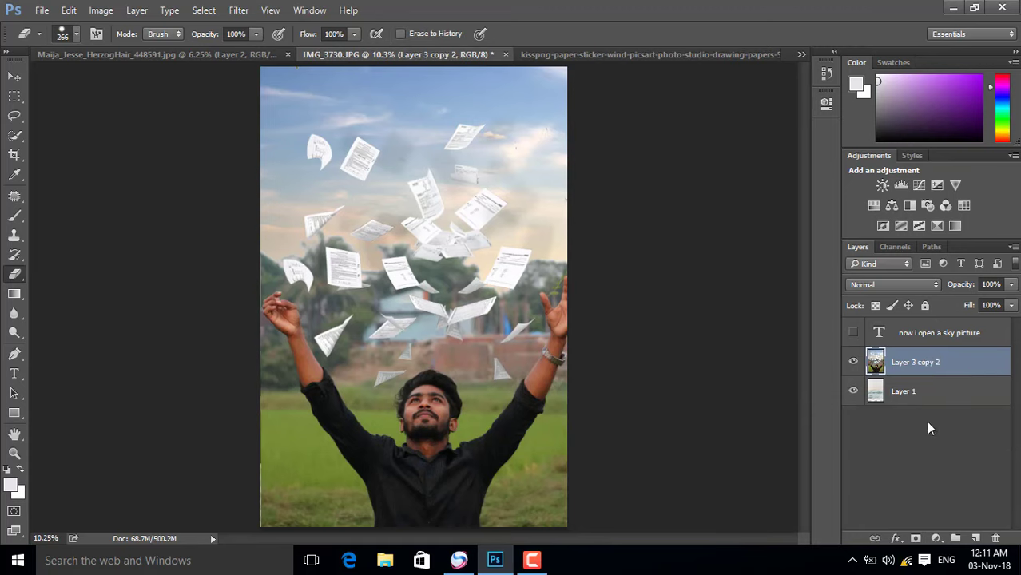
# - Toggle the merged layer's visibility to compare, then remove Layer 1
pyautogui.click(853, 362)
pyautogui.click(854, 362)
pyautogui.keyDown('ctrl'); pyautogui.click(907, 391); pyautogui.keyUp('ctrl')
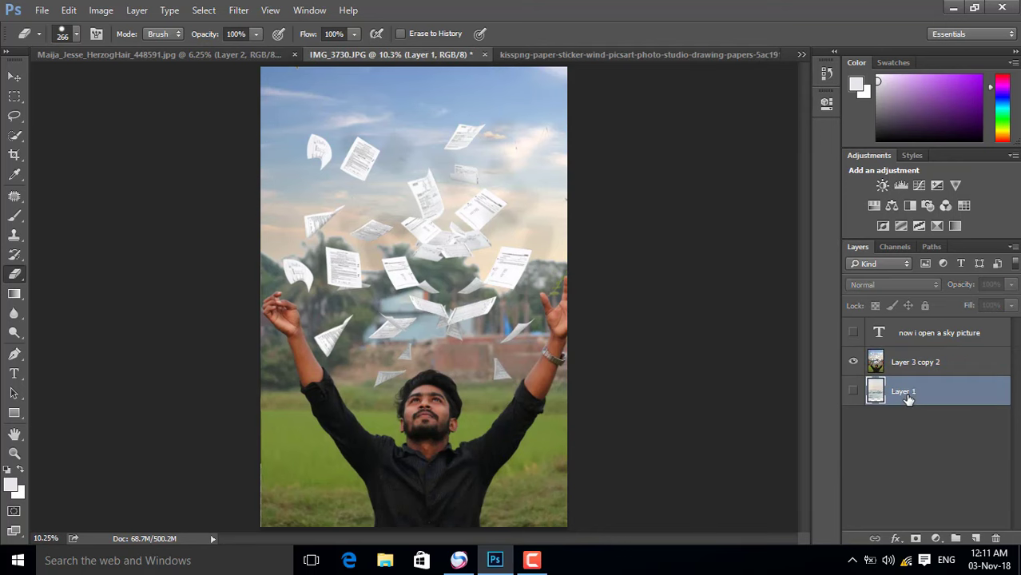
pyautogui.hotkey('ctrl', 'e')
# - In the Camera Raw Filter, raise contrast, darken shadows, set whites to +36, add clarity
pyautogui.click(239, 10)
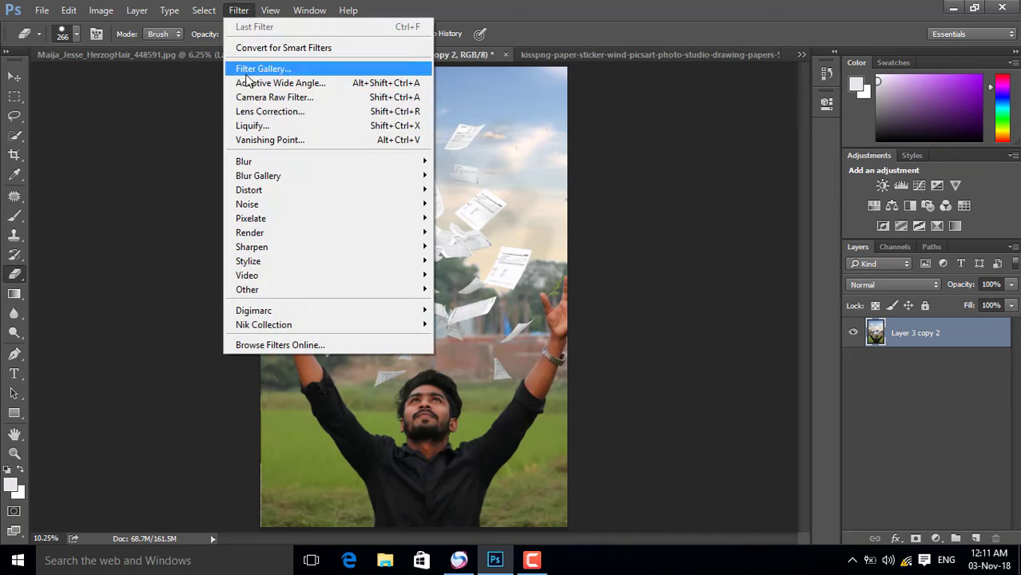
pyautogui.click(251, 99)
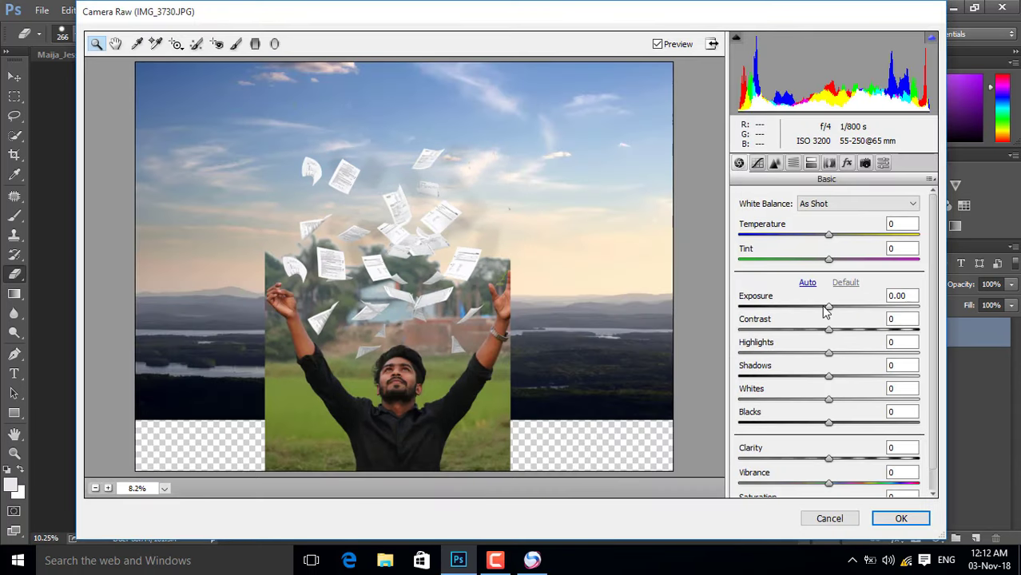
pyautogui.moveTo(829, 330)
pyautogui.mouseDown()
pyautogui.moveTo(857, 334)
pyautogui.moveTo(808, 356)
pyautogui.moveTo(755, 354)
pyautogui.mouseUp()
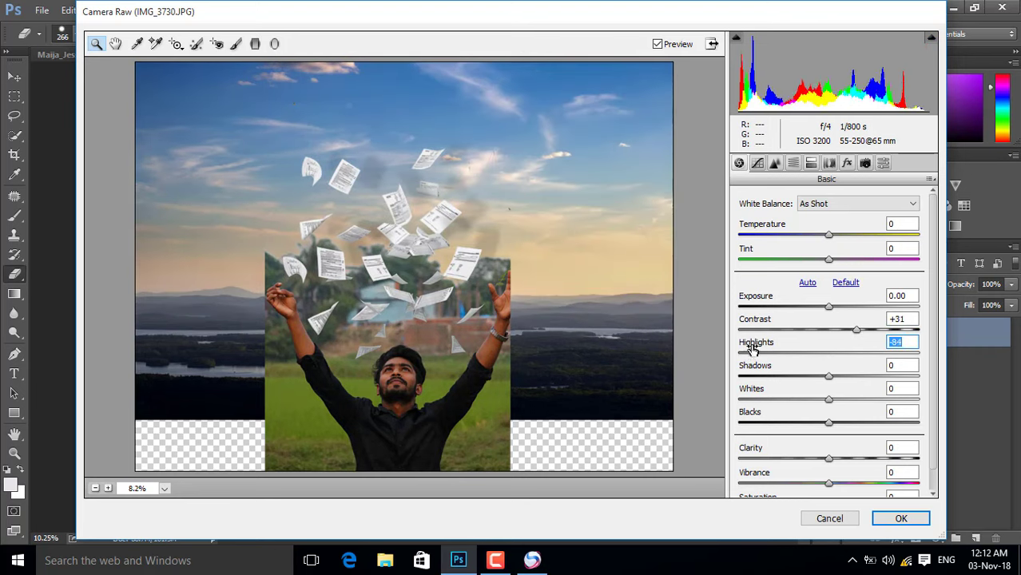
pyautogui.moveTo(831, 381); pyautogui.dragTo(828, 381)
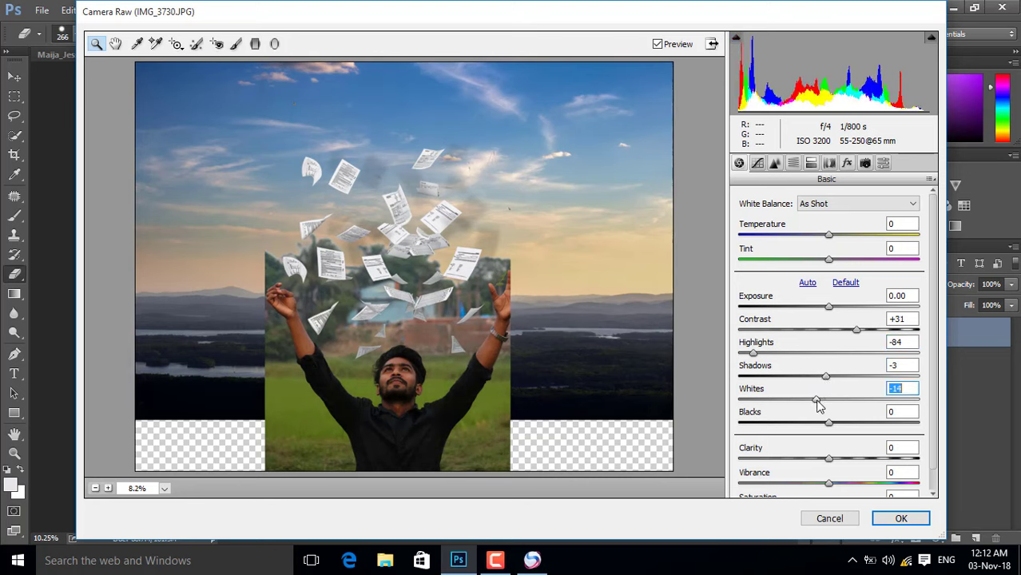
pyautogui.moveTo(828, 400)
pyautogui.mouseDown()
pyautogui.moveTo(861, 400)
pyautogui.moveTo(857, 424)
pyautogui.moveTo(918, 424)
pyautogui.mouseUp()
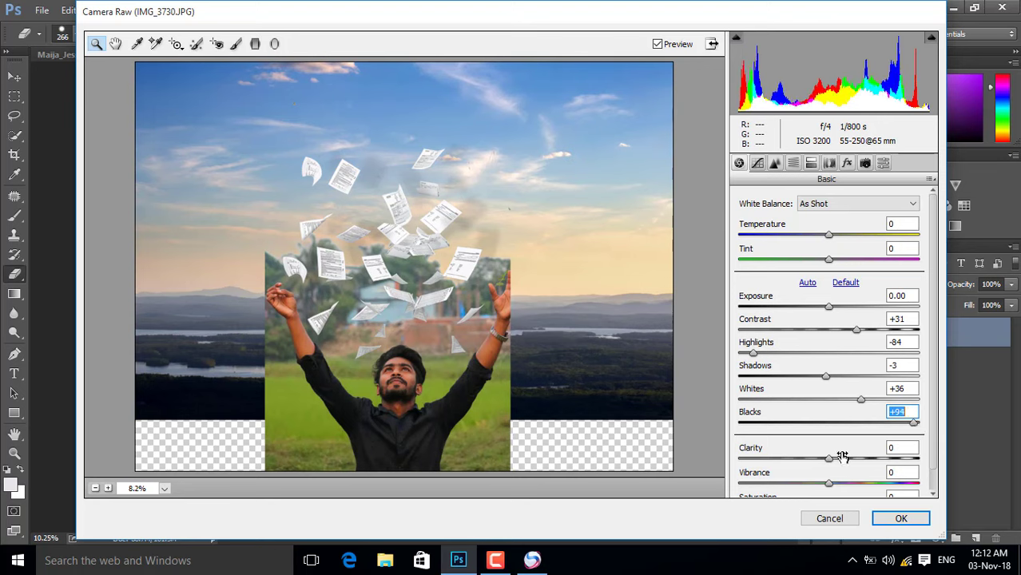
pyautogui.moveTo(832, 459); pyautogui.dragTo(843, 459)
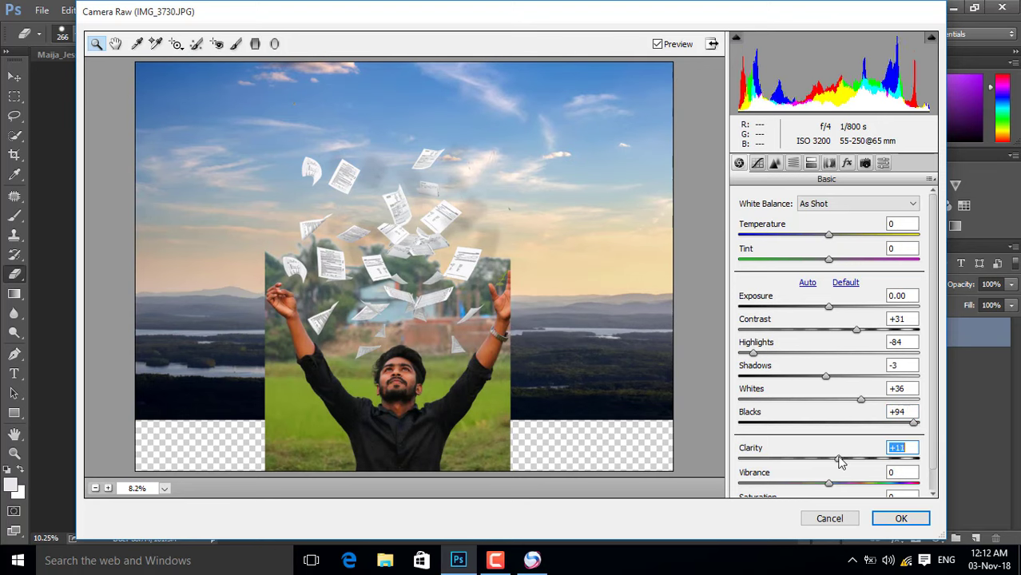
# - Brighten HSL Luminance Oranges, ease contrast and clarity back, and apply the grade
pyautogui.click(794, 163)
pyautogui.click(811, 222)
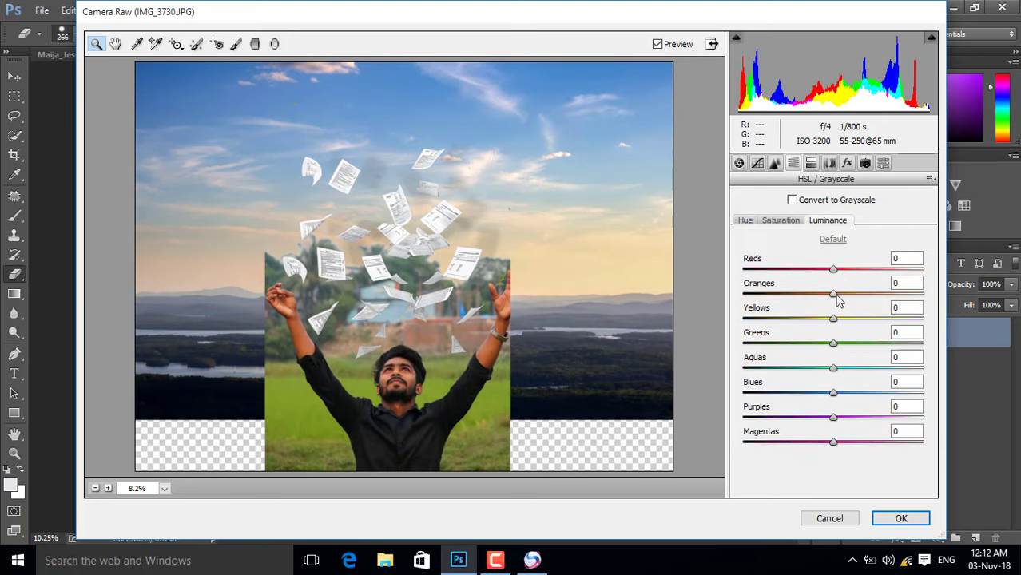
pyautogui.moveTo(833, 294); pyautogui.dragTo(843, 295)
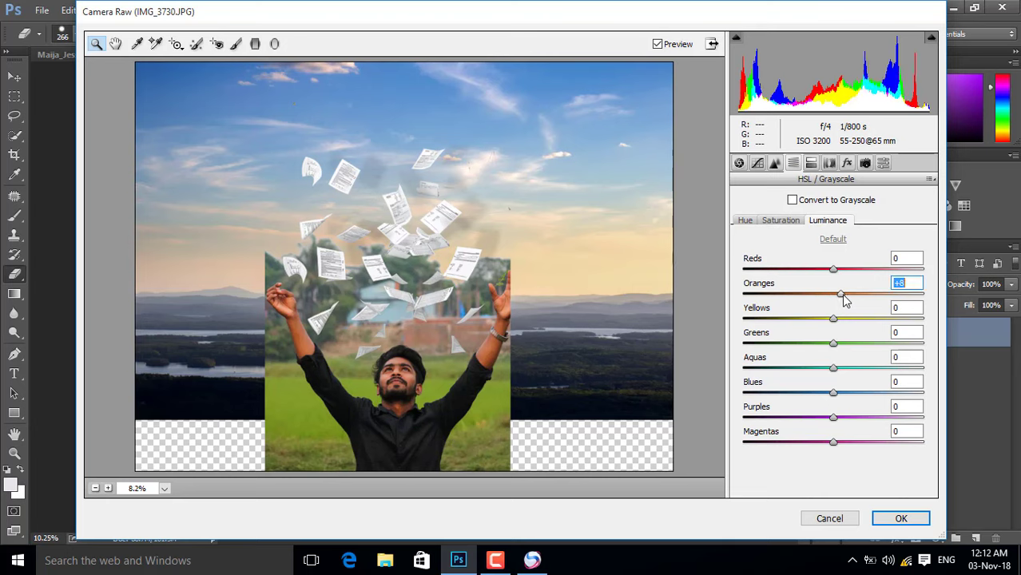
pyautogui.click(779, 222)
pyautogui.click(746, 222)
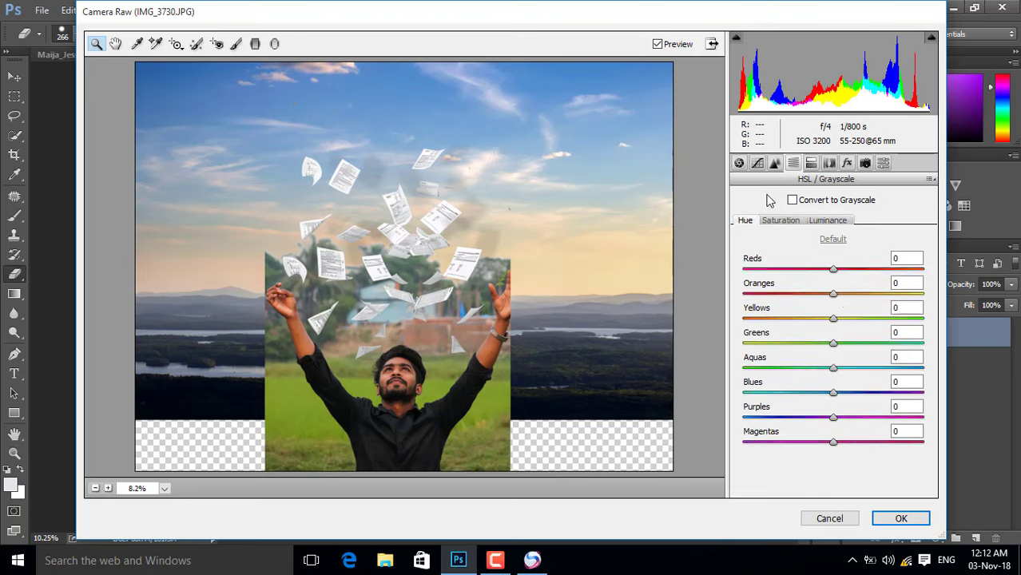
pyautogui.click(739, 164)
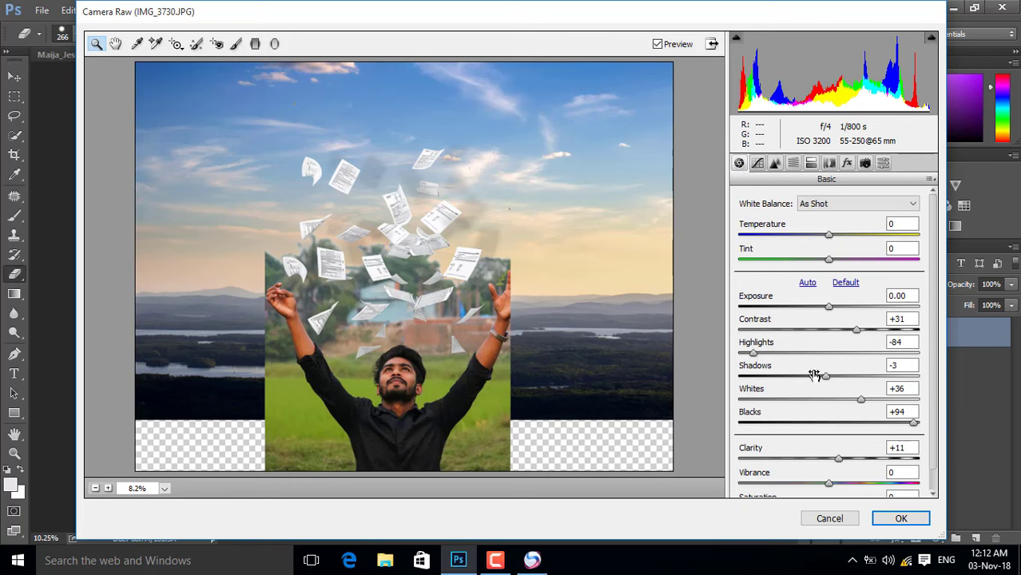
pyautogui.moveTo(857, 330); pyautogui.dragTo(844, 335)
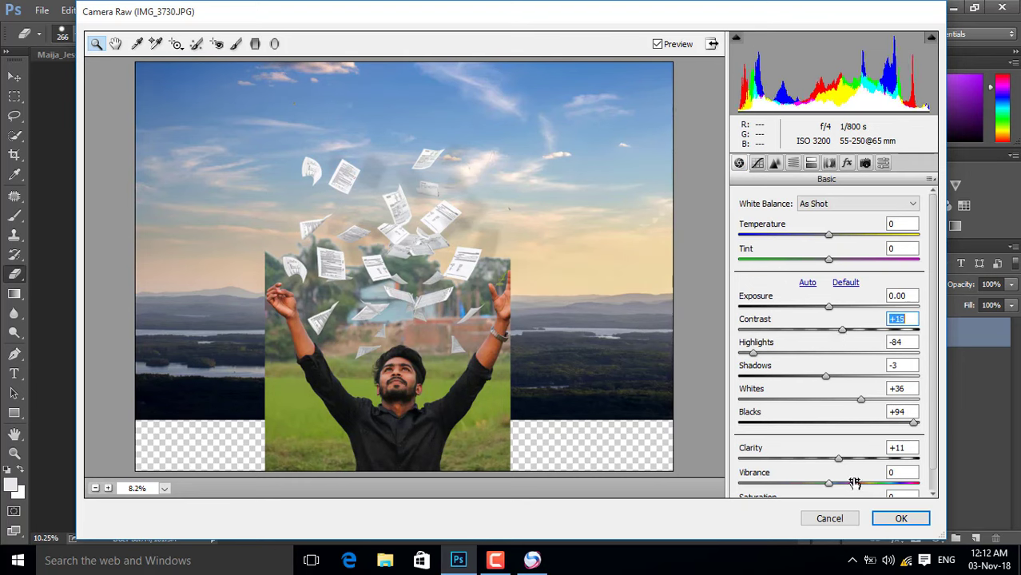
pyautogui.moveTo(839, 459); pyautogui.dragTo(826, 466)
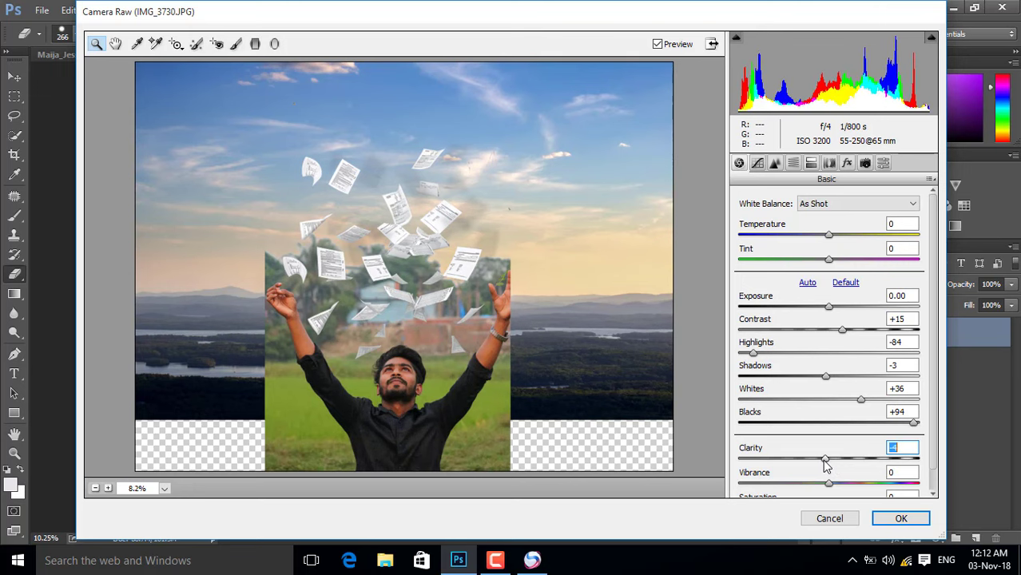
pyautogui.click(901, 518)
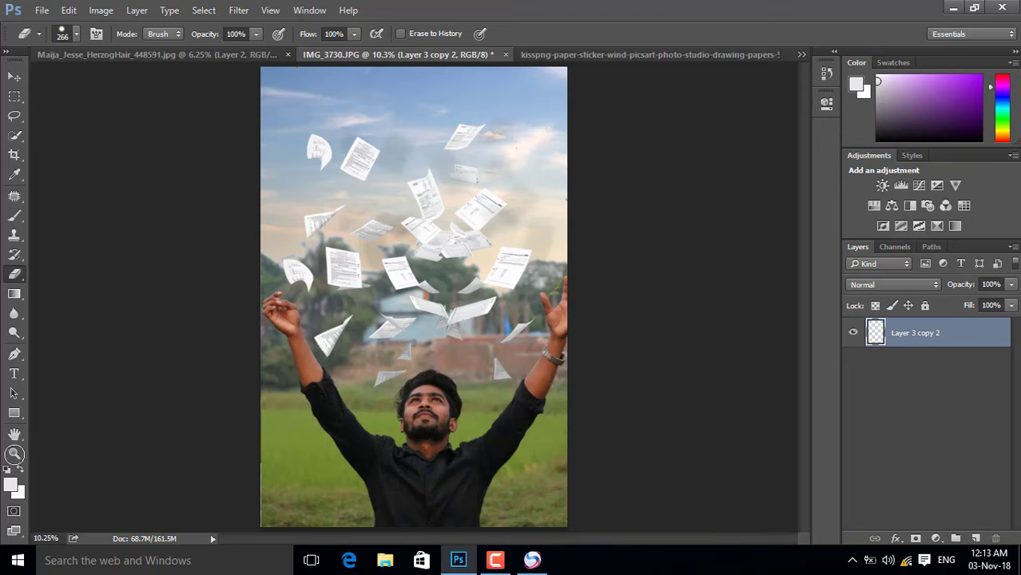
# - Fit the image on screen, view it at 100%, and add an empty Layer 1
pyautogui.click(14, 454)
pyautogui.rightClick(364, 384)
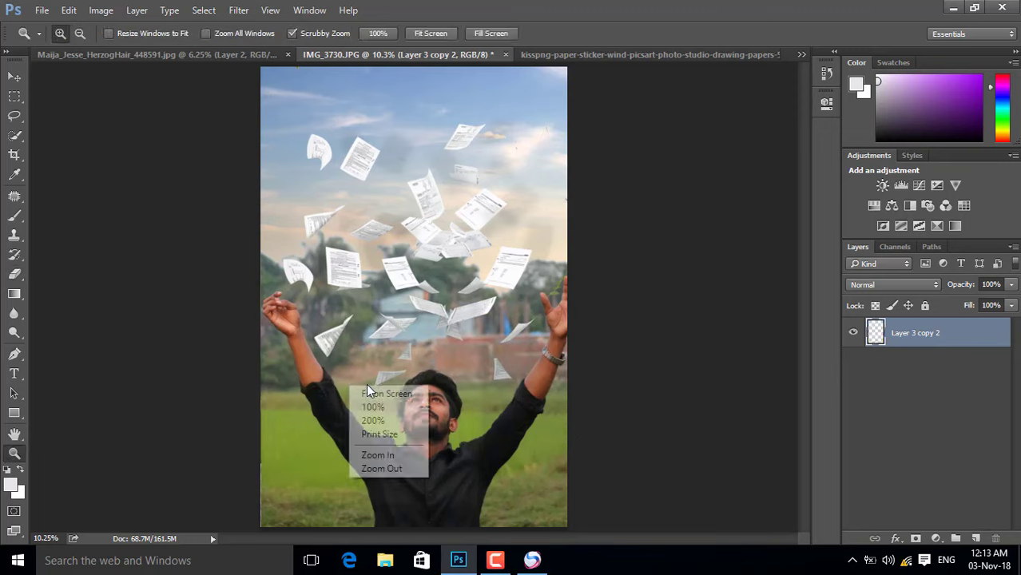
pyautogui.click(381, 393)
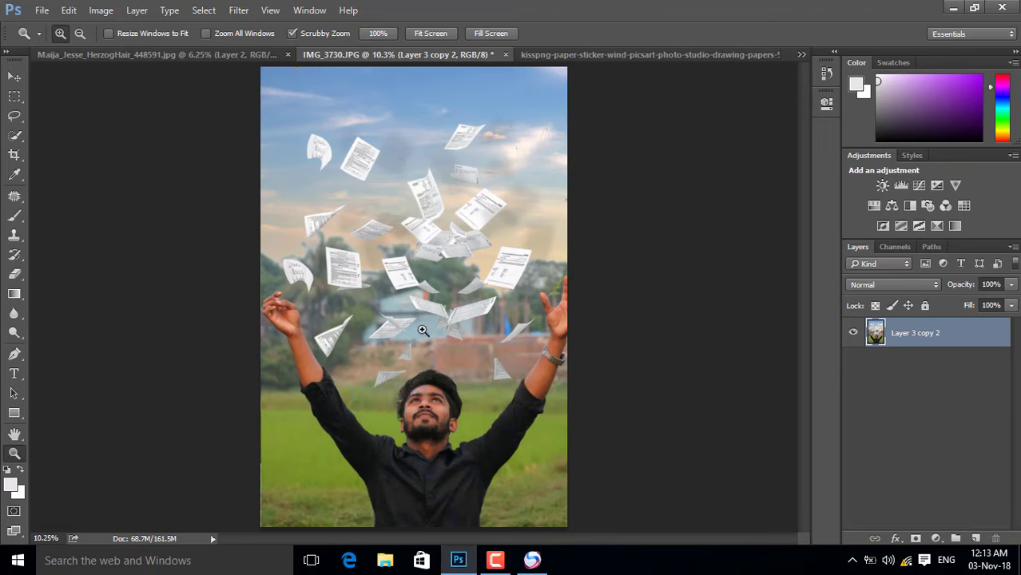
pyautogui.rightClick(563, 271)
pyautogui.click(570, 288)
pyautogui.click(975, 538)
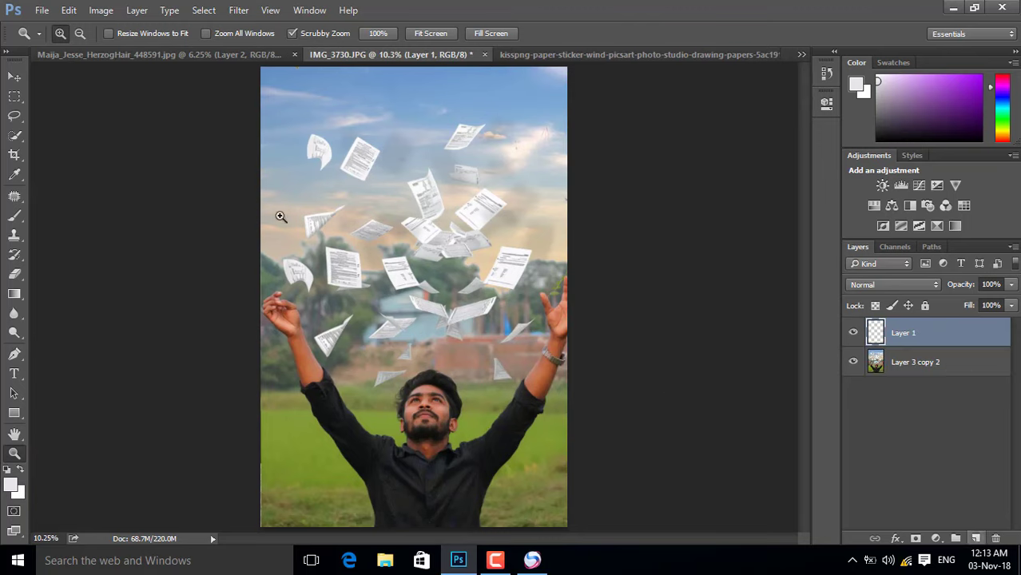
# - Select the white papers with Color Range at fuzziness 48 and add an empty Layer 2
pyautogui.click(7, 470)
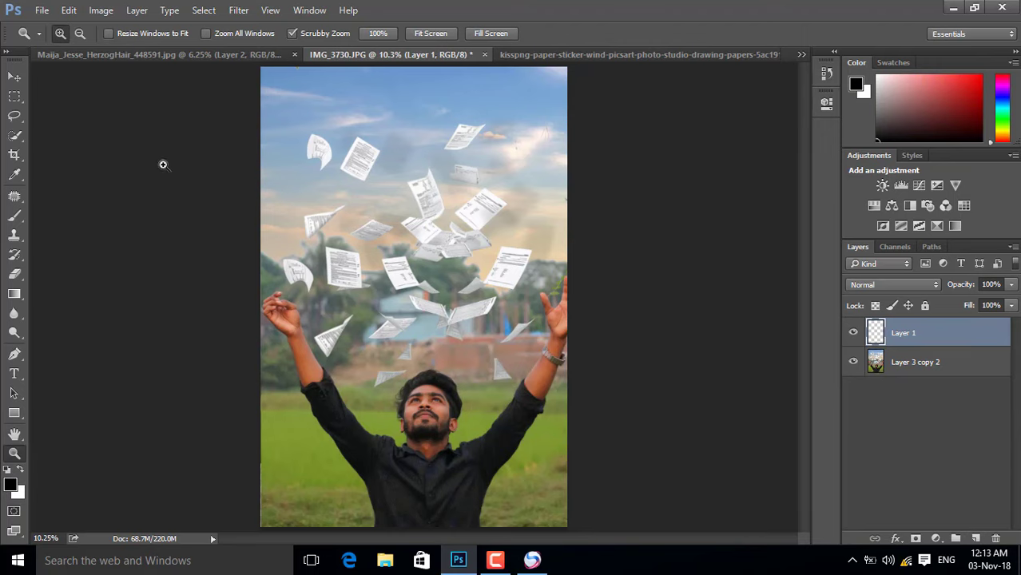
pyautogui.click(204, 11)
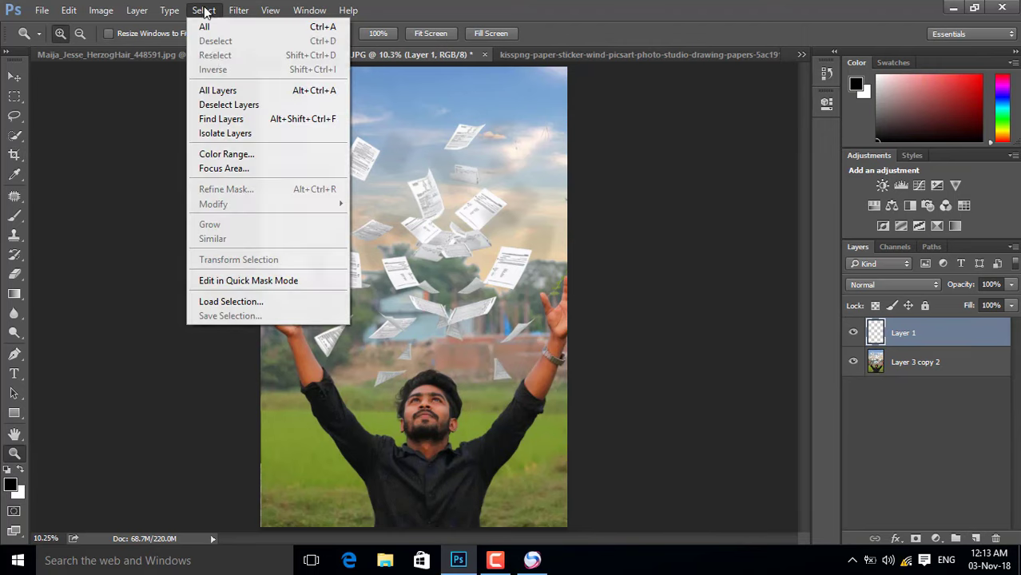
pyautogui.press('Escape')
pyautogui.click(204, 10)
pyautogui.press('Escape')
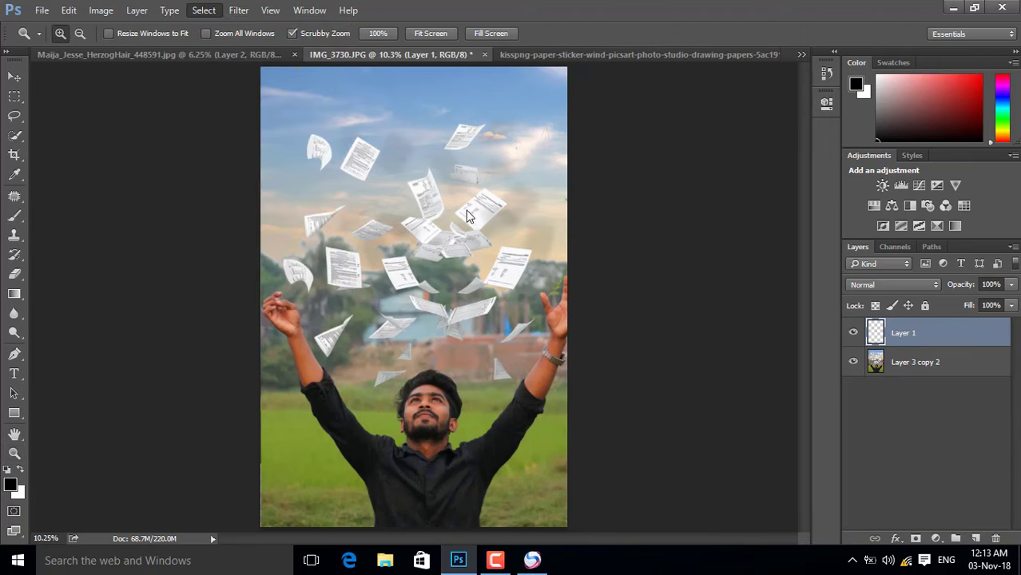
pyautogui.hotkey('alt', 's')
pyautogui.press('c')
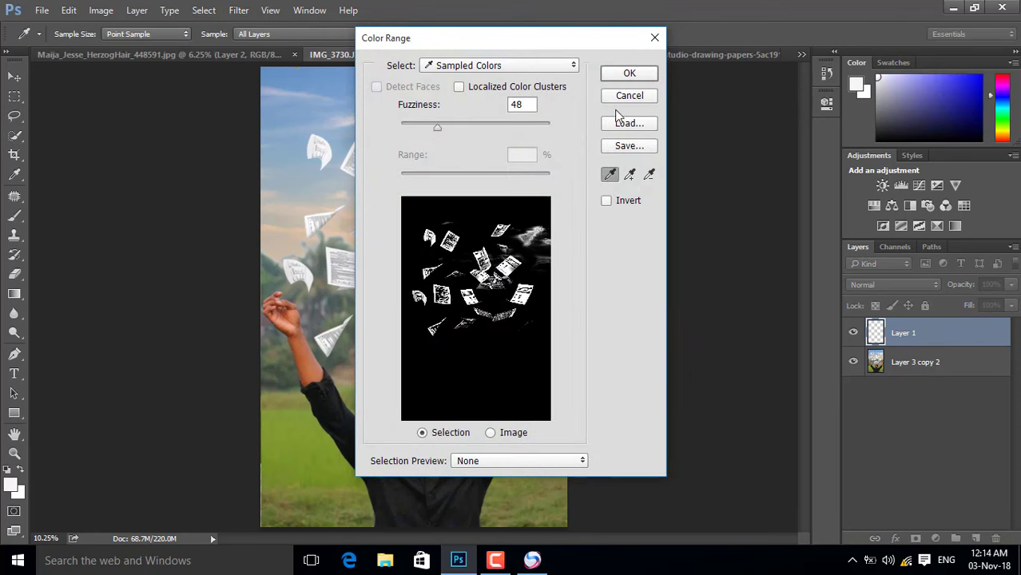
pyautogui.click(621, 77)
pyautogui.press('z')
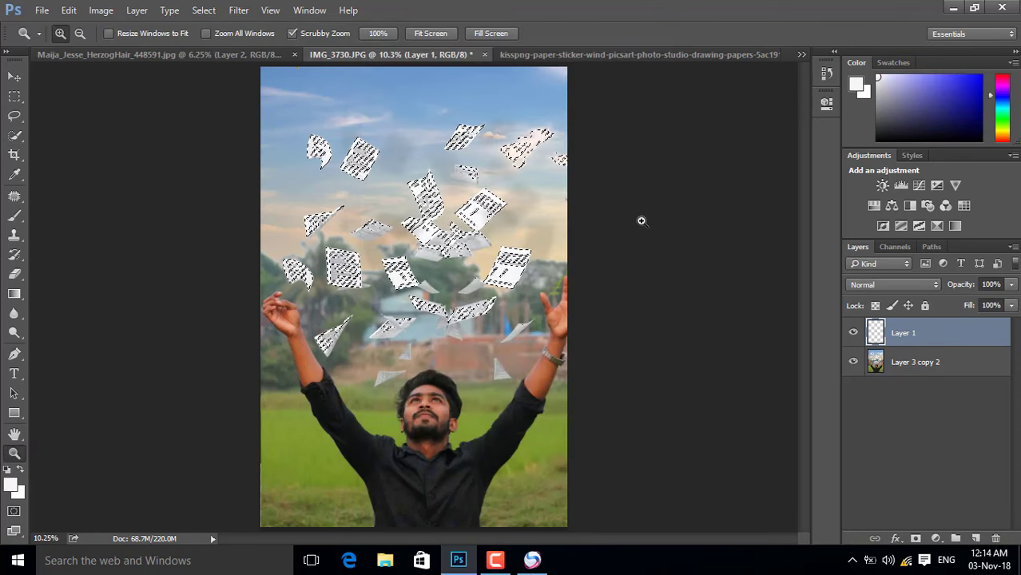
pyautogui.click(976, 539)
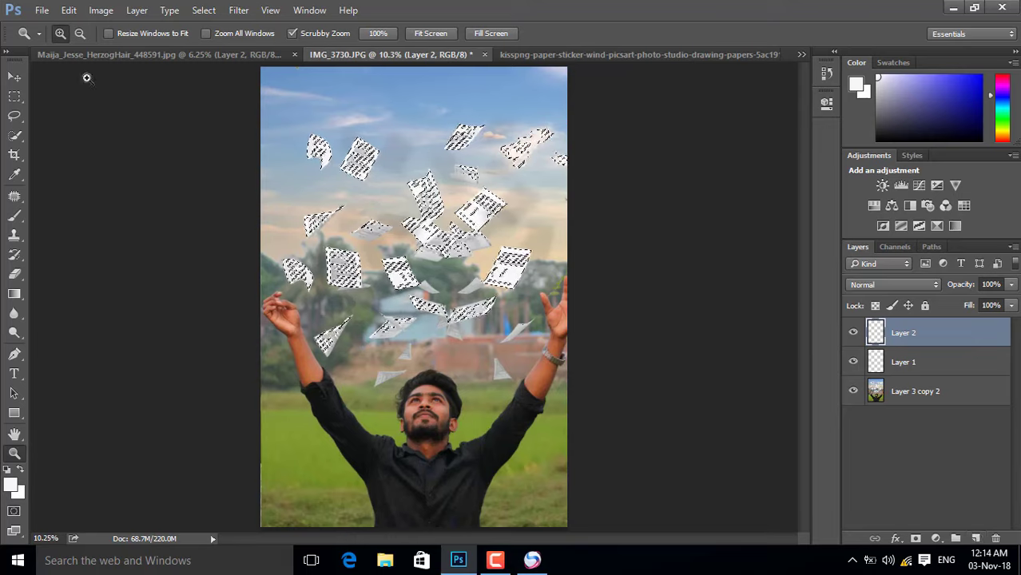
# - Paint black over the selected papers on Layer 2 with a 1500 px brush
pyautogui.click(14, 216)
pyautogui.click(8, 472)
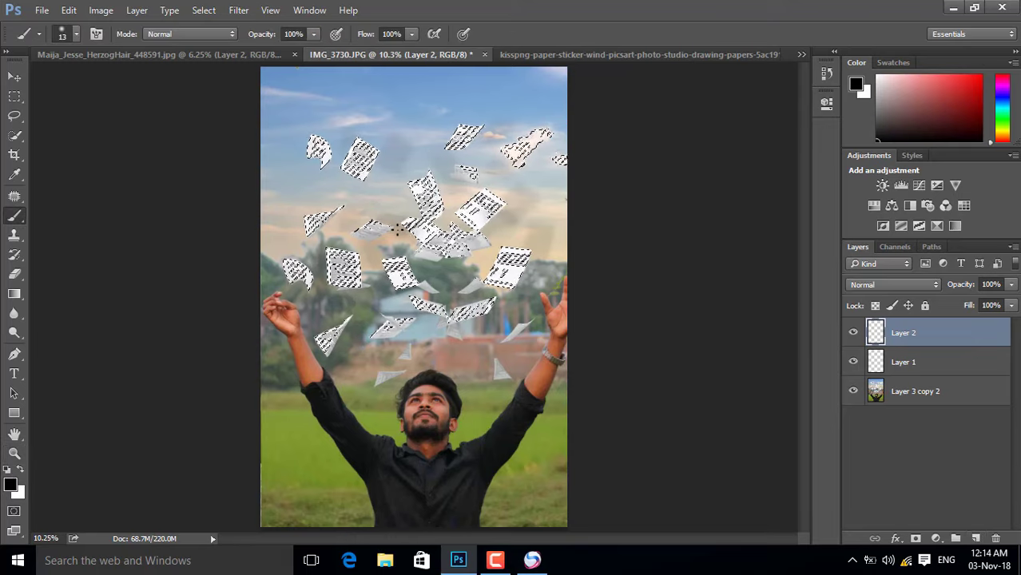
pyautogui.press(']')
pyautogui.press(']')
pyautogui.press(']')
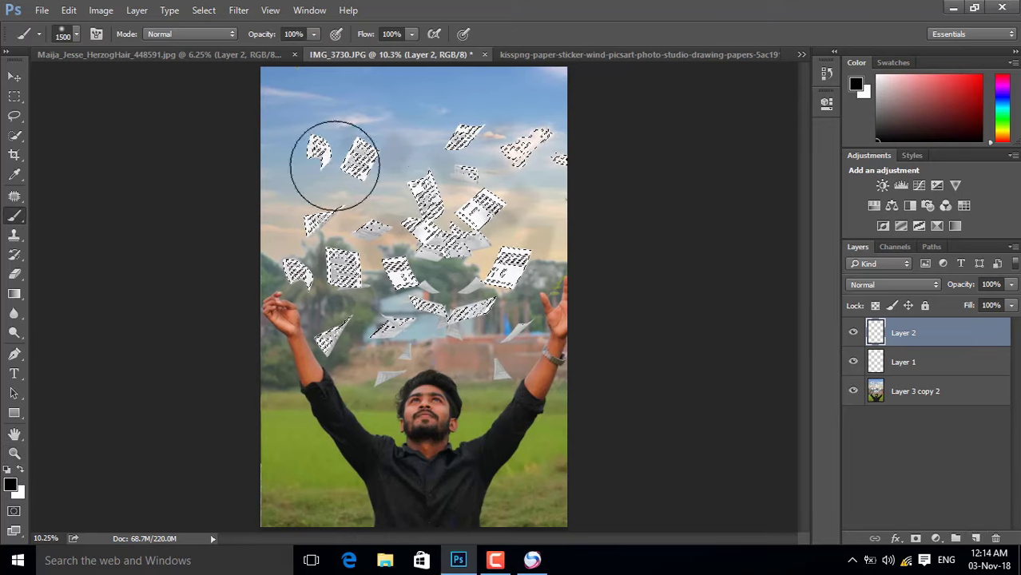
pyautogui.moveTo(331, 160)
pyautogui.mouseDown()
pyautogui.moveTo(331, 371)
pyautogui.moveTo(514, 149)
pyautogui.mouseUp()
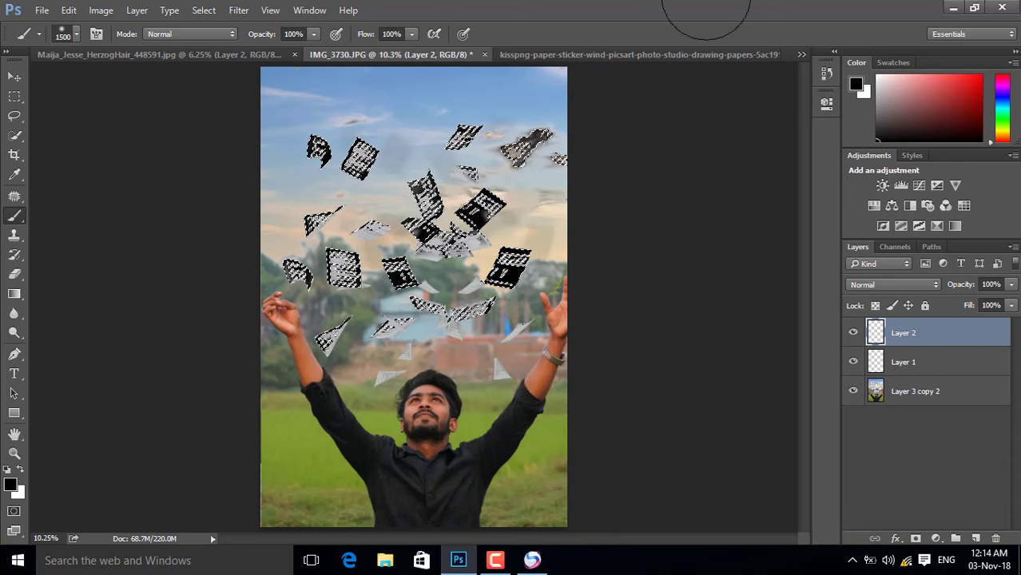
pyautogui.moveTo(364, 148); pyautogui.dragTo(378, 170)
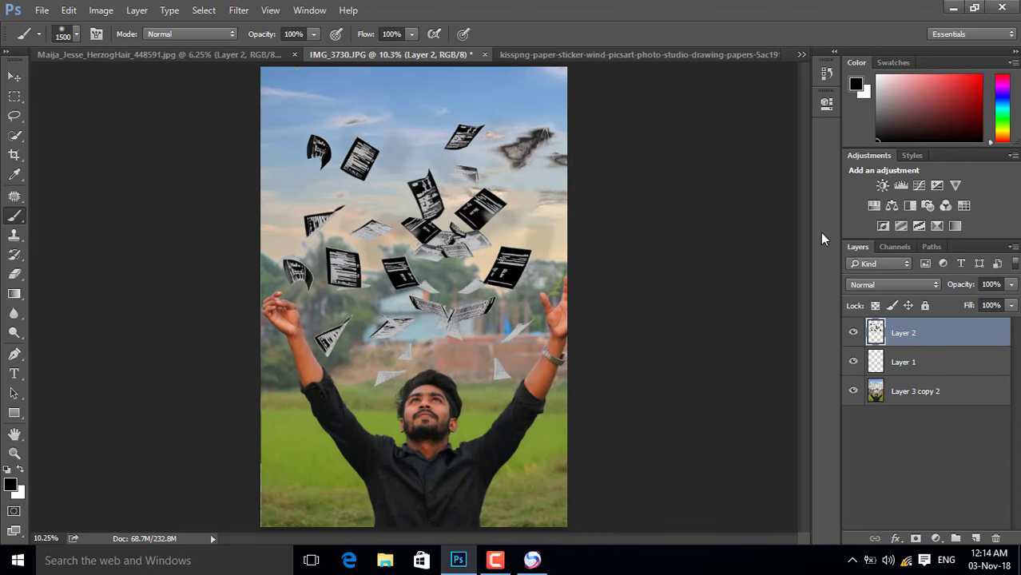
# - Try several blend modes on Layer 2 and set its opacity to 24%
pyautogui.click(910, 282)
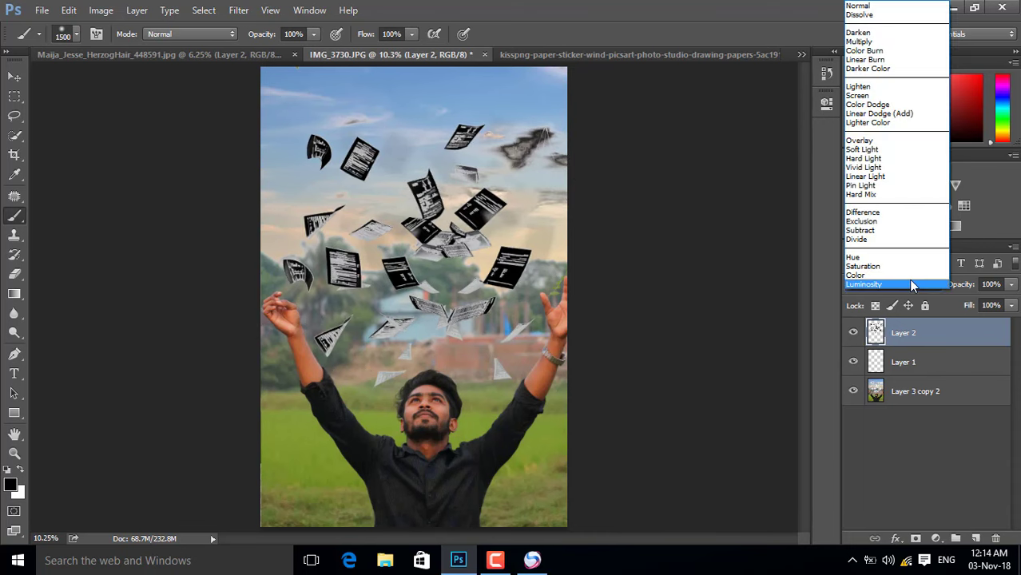
pyautogui.click(883, 97)
pyautogui.press('Down')
pyautogui.press('Down')
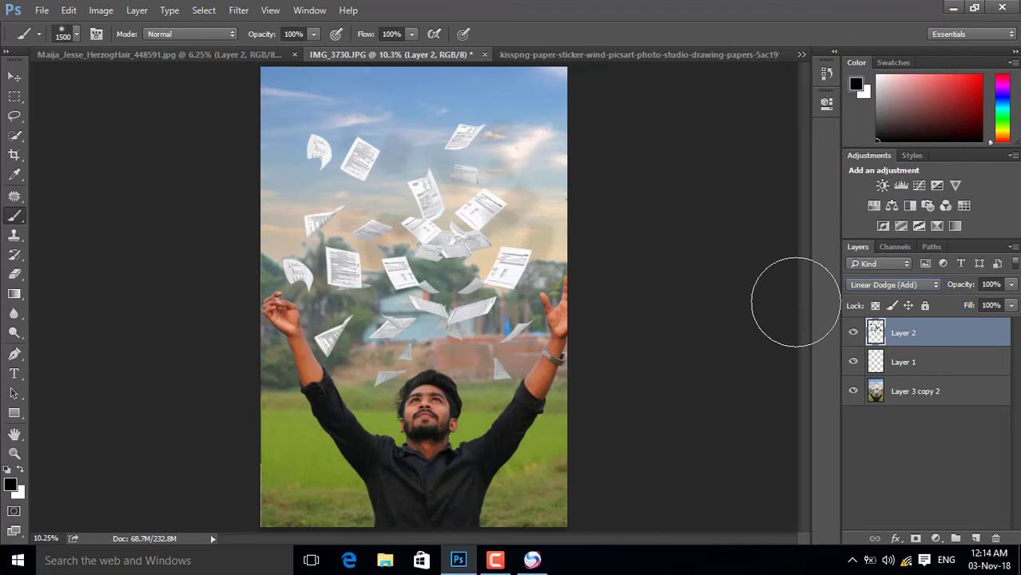
pyautogui.press('Down')
pyautogui.press('Down')
pyautogui.press('Down')
pyautogui.press('Down')
pyautogui.press('Up')
pyautogui.press('Up')
pyautogui.press('Up')
pyautogui.press('Up')
pyautogui.press('Up')
pyautogui.press('Up')
pyautogui.press('Up')
pyautogui.press('Up')
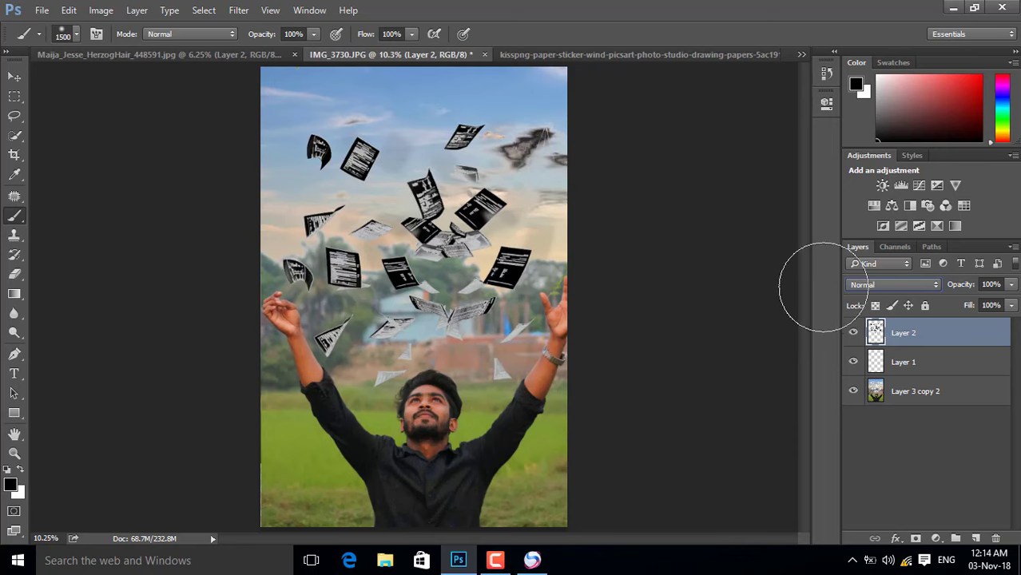
pyautogui.moveTo(974, 285)
pyautogui.mouseDown()
pyautogui.moveTo(932, 285)
pyautogui.moveTo(939, 306)
pyautogui.moveTo(967, 304)
pyautogui.mouseUp()
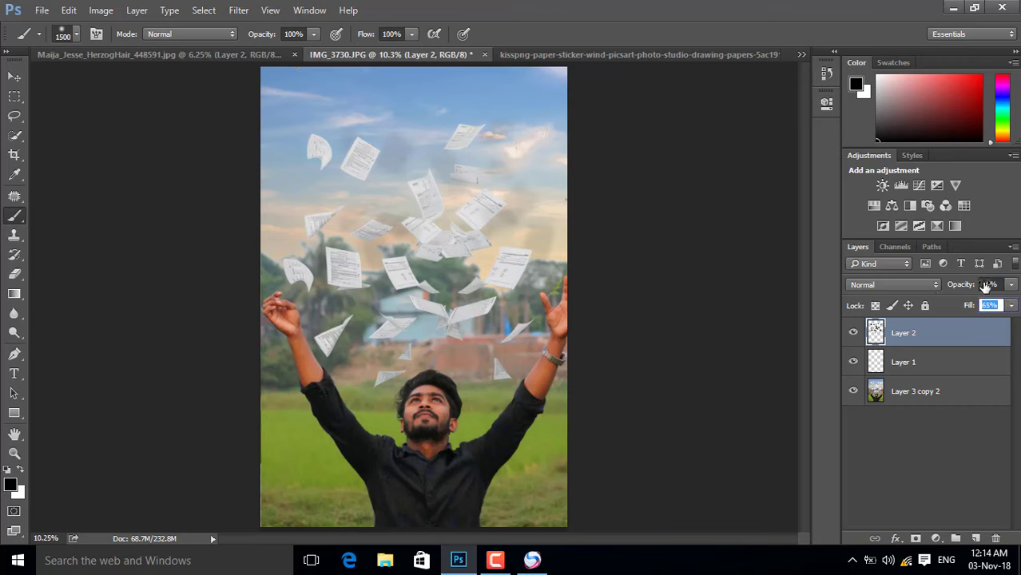
pyautogui.click(988, 286)
pyautogui.write('24')
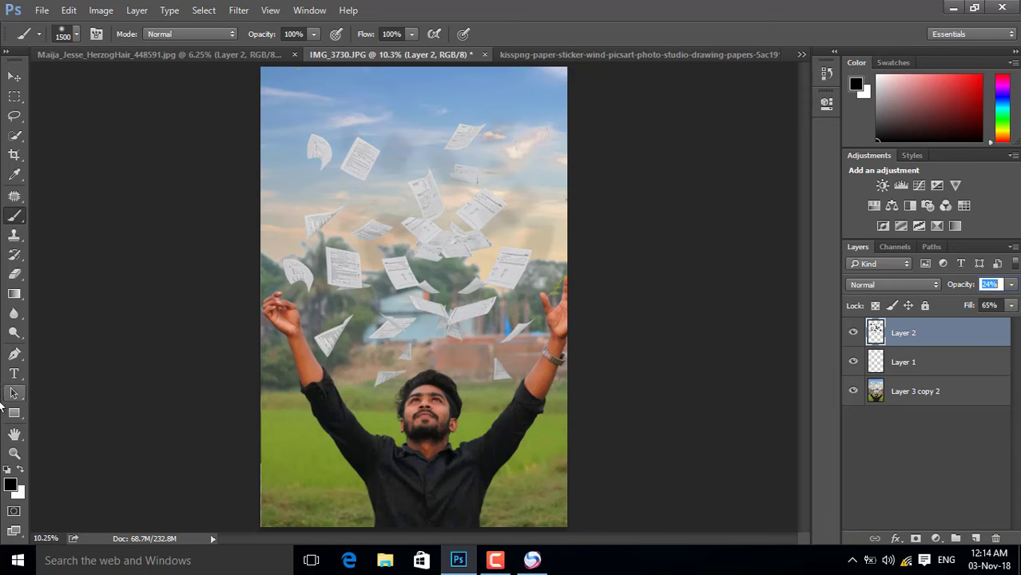
# - Zoom in on the man and papers to inspect, then fit the photo on screen
pyautogui.click(14, 453)
pyautogui.click(390, 360)
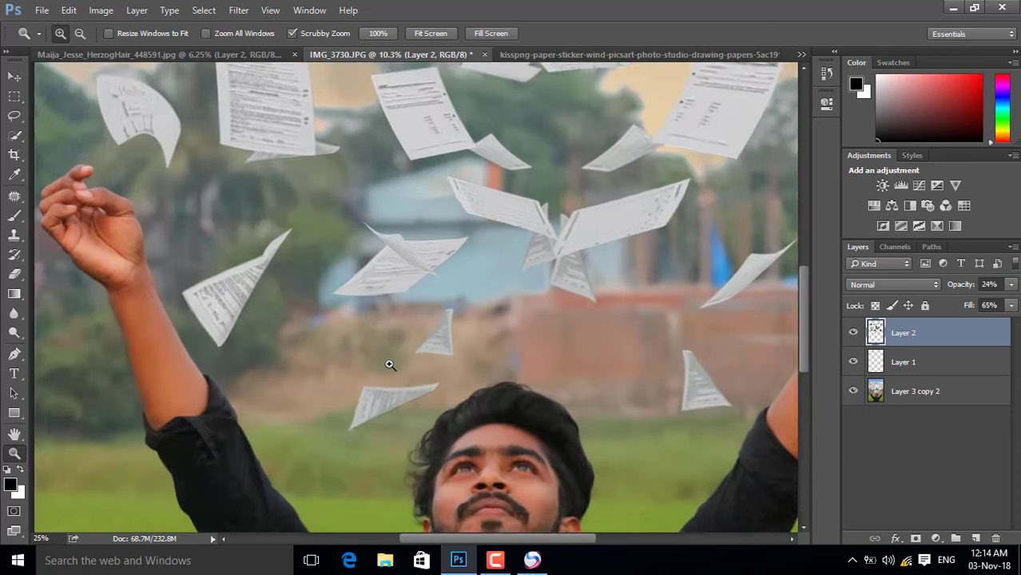
pyautogui.rightClick(390, 360)
pyautogui.click(401, 375)
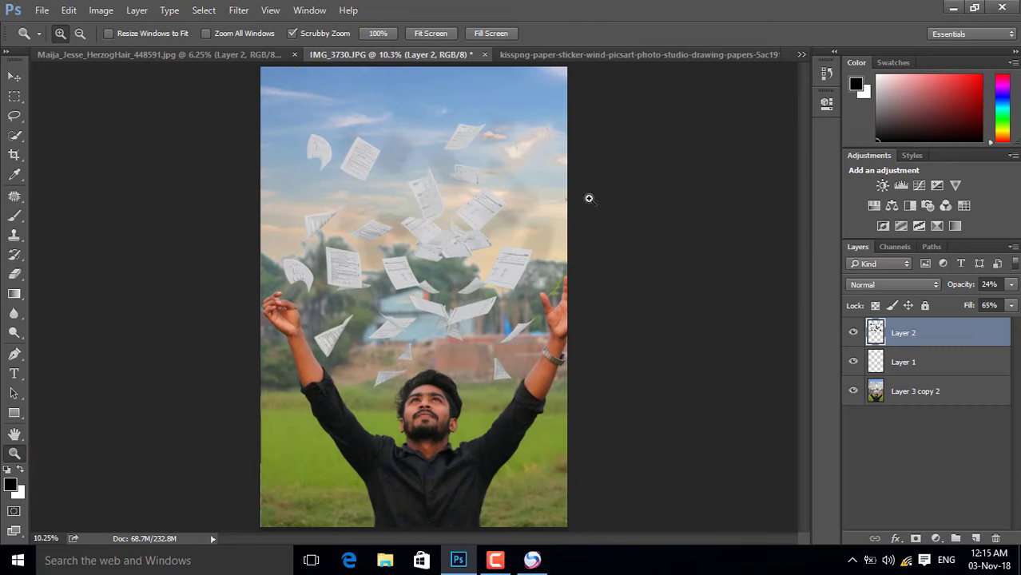
pyautogui.rightClick(510, 250)
pyautogui.click(543, 258)
# - Above Layer 1, type a three-line title at top-left: FLY PAPER, PHOTOSHOP CC, and the author credit
pyautogui.click(927, 390)
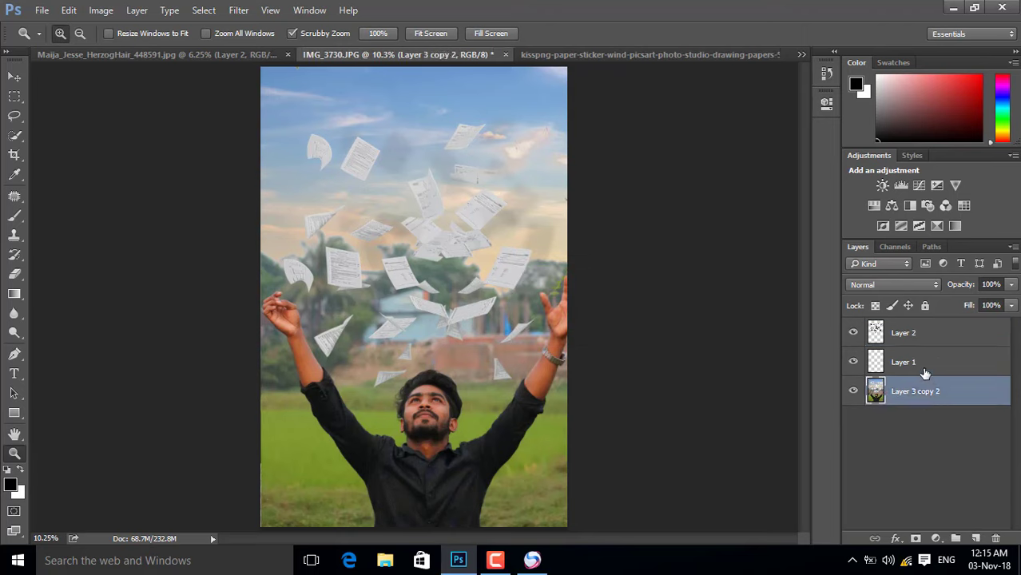
pyautogui.click(924, 372)
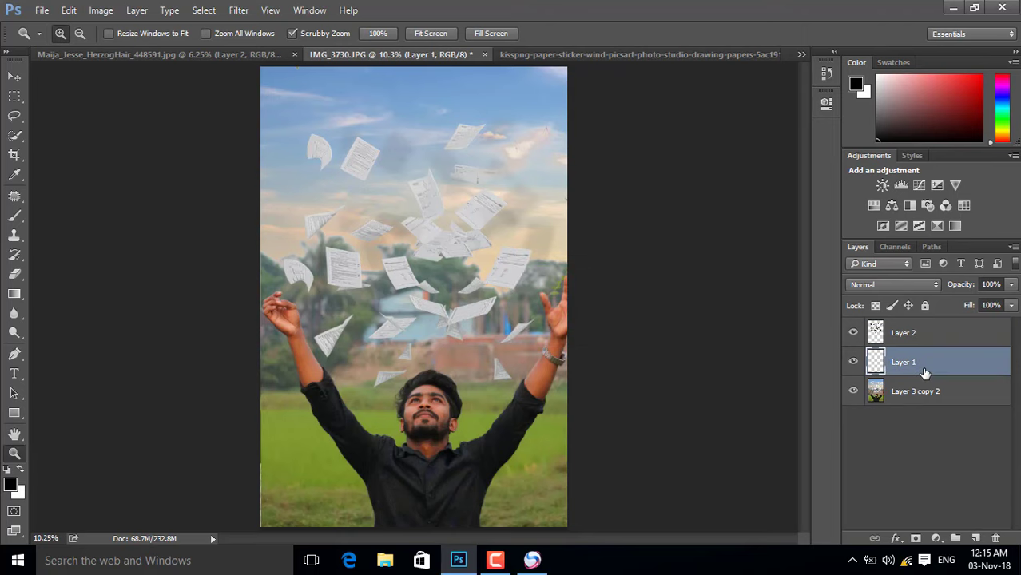
pyautogui.press('t')
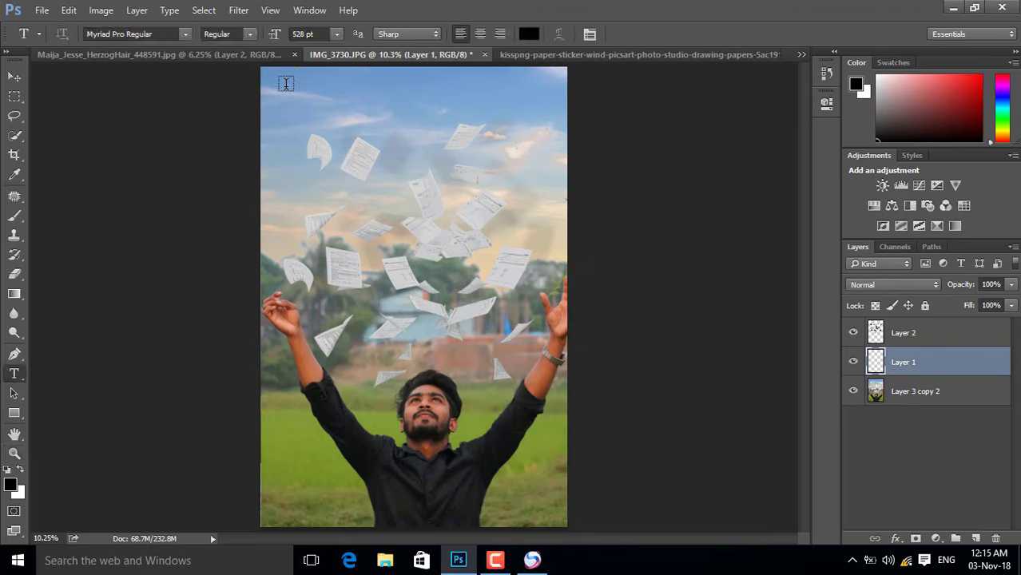
pyautogui.click(285, 85)
pyautogui.write('FL')
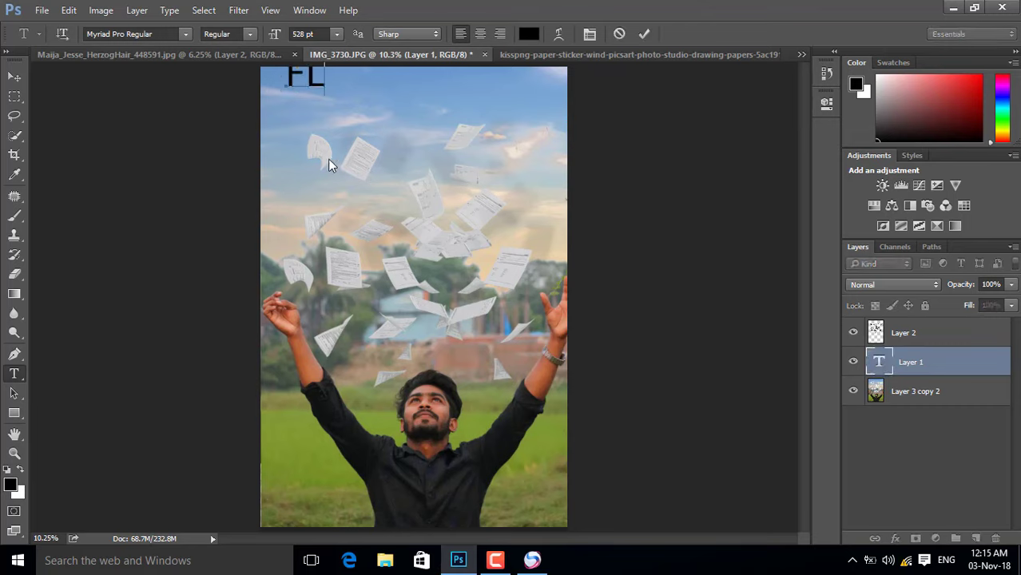
pyautogui.write('Y PAPER')
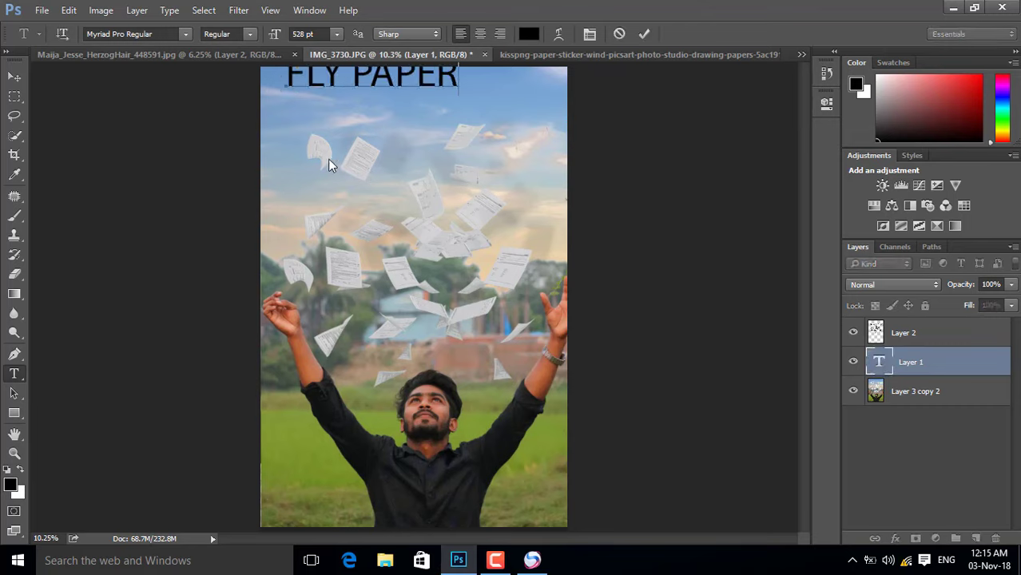
pyautogui.press('Return')
pyautogui.write('PHOTOSHO')
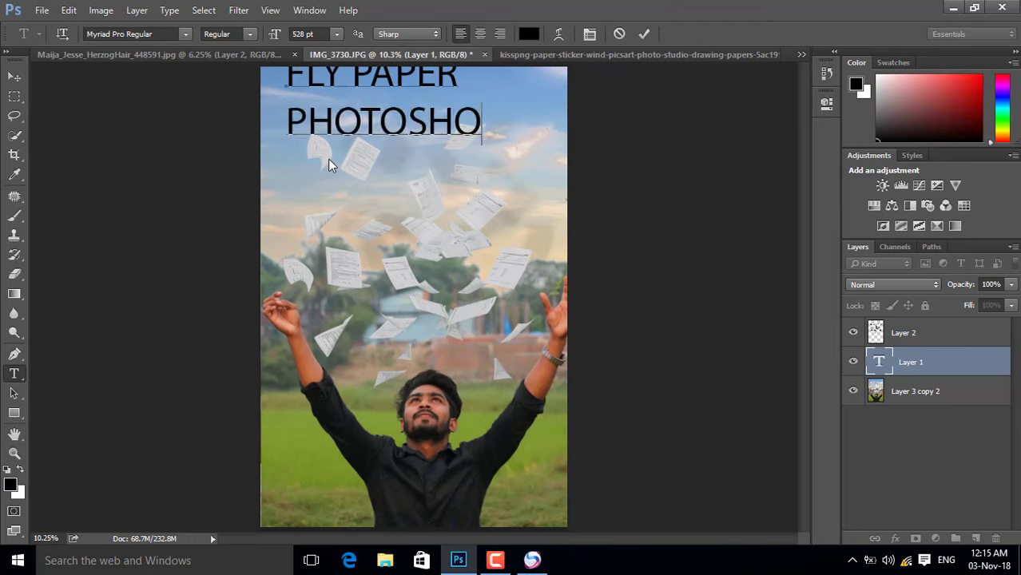
pyautogui.write('P CC')
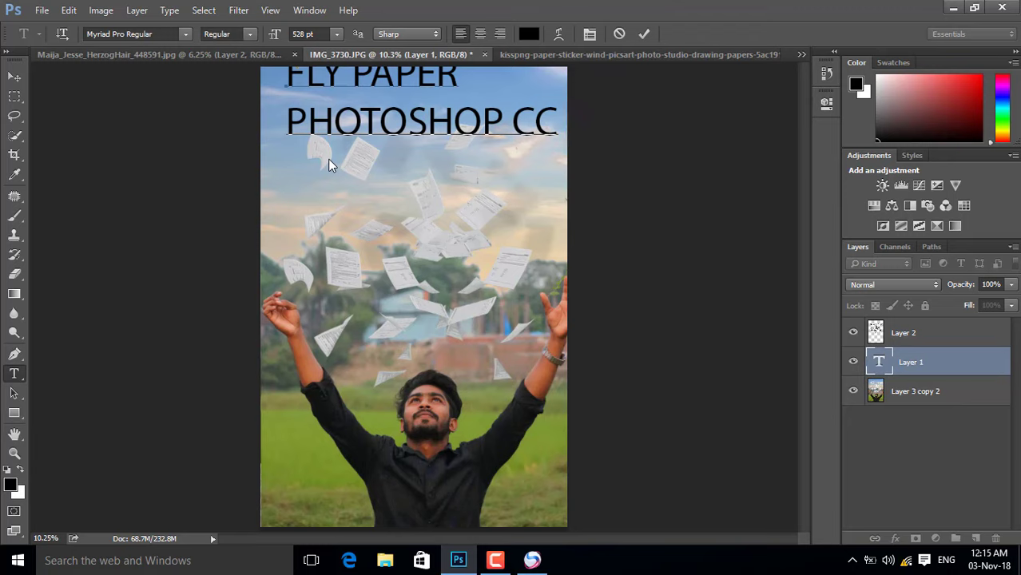
pyautogui.press('Return')
pyautogui.write('BY')
pyautogui.write(' LK TUSHA')
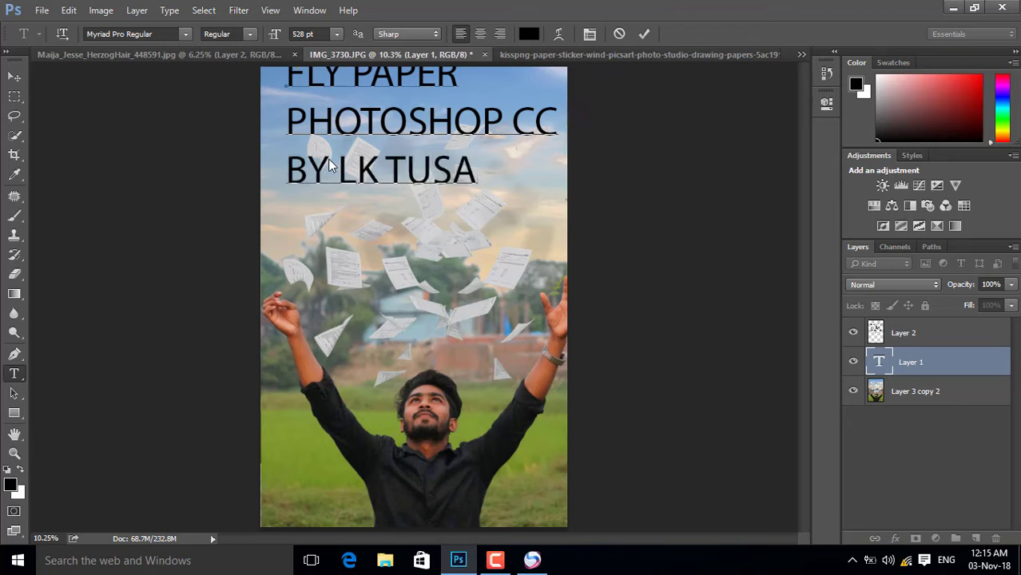
pyautogui.press('BackSpace')
pyautogui.write('HAR')
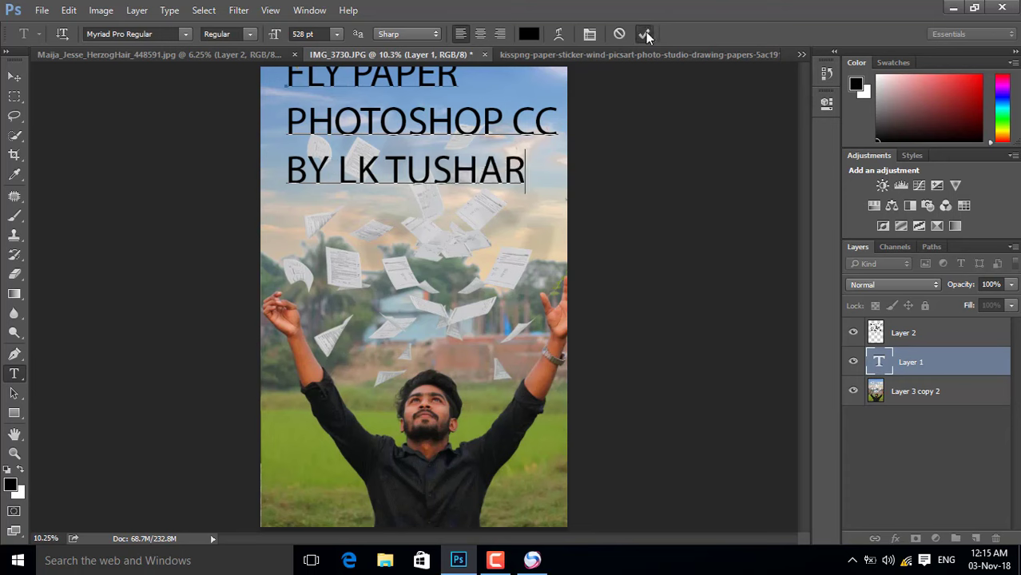
# - Commit the title text, nudge it toward the photo's top-left, and hide its layer
pyautogui.click(646, 33)
pyautogui.moveTo(449, 125); pyautogui.dragTo(433, 136)
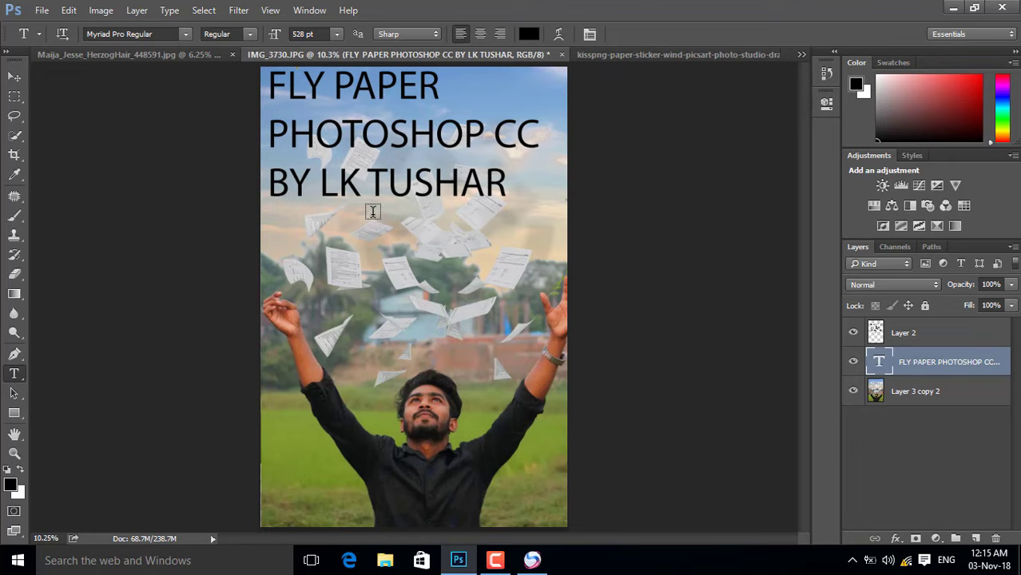
pyautogui.click(852, 363)
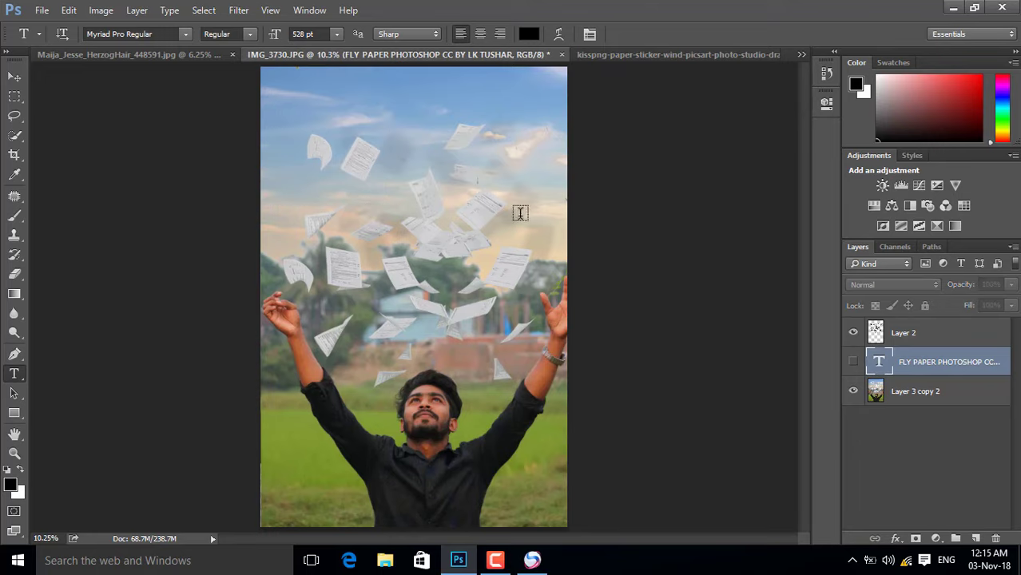